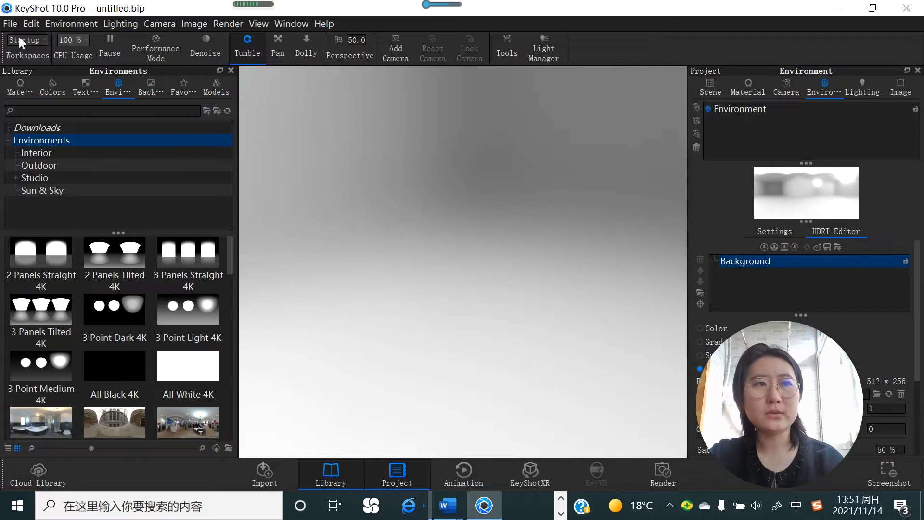
# Import the jiandao scissors model with centered geometry, snapped to ground and Y as the up orientation.
pyautogui.click(13, 24)
pyautogui.click(36, 54)
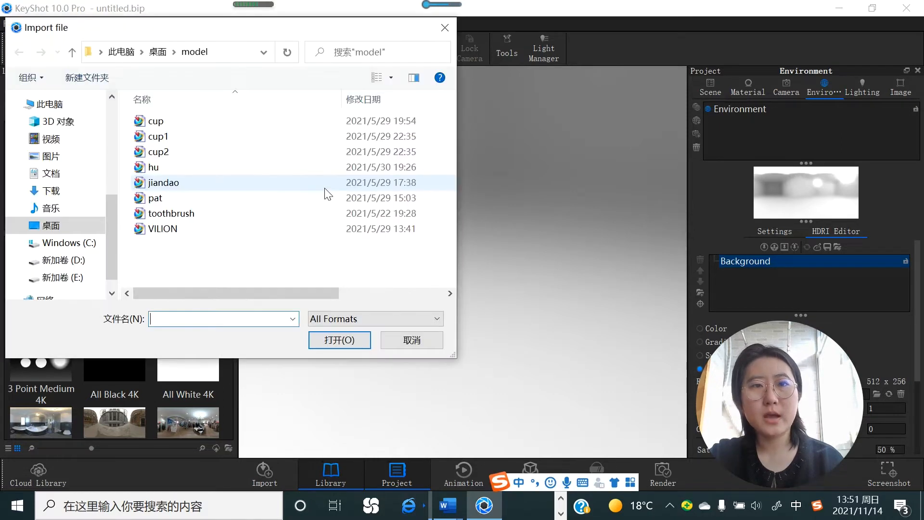
pyautogui.click(233, 187)
pyautogui.click(339, 339)
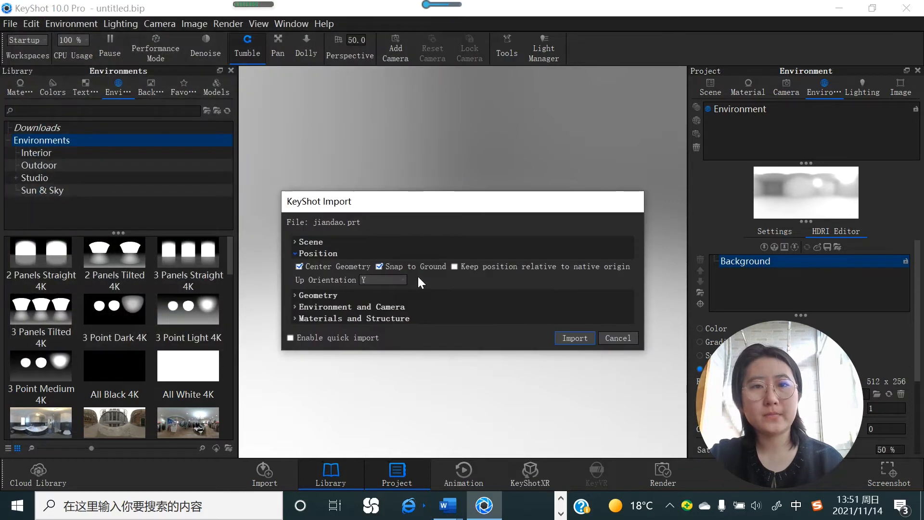
pyautogui.click(570, 337)
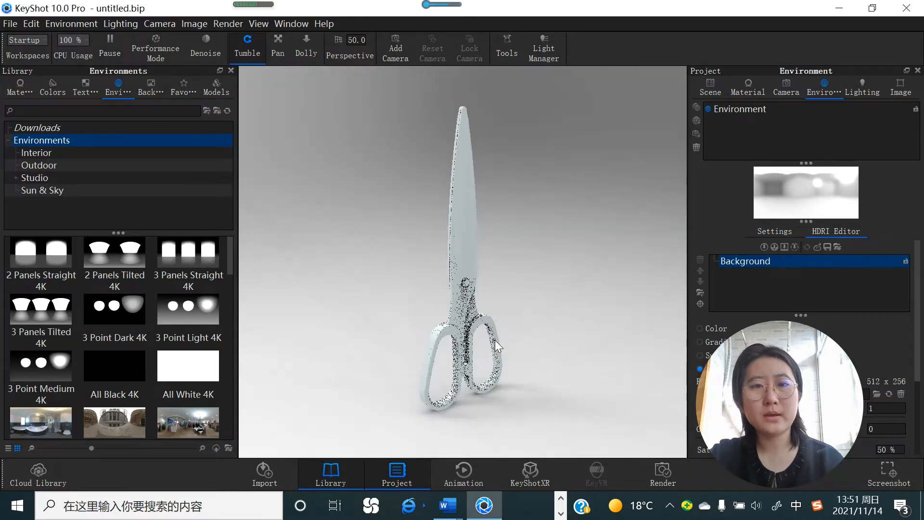
# Rotate the scissors model 90° about X so it lies flat, and snap it to the ground.
pyautogui.scroll(-3, 484, 333)
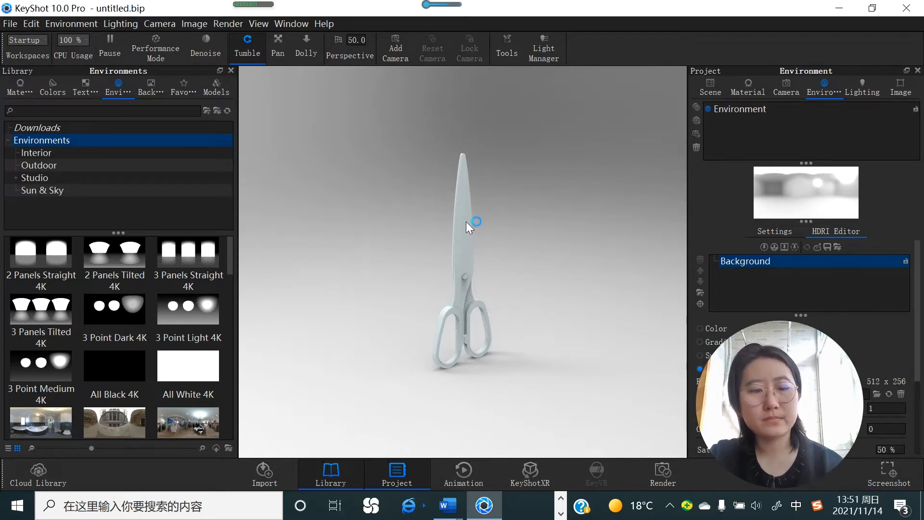
pyautogui.rightClick(472, 236)
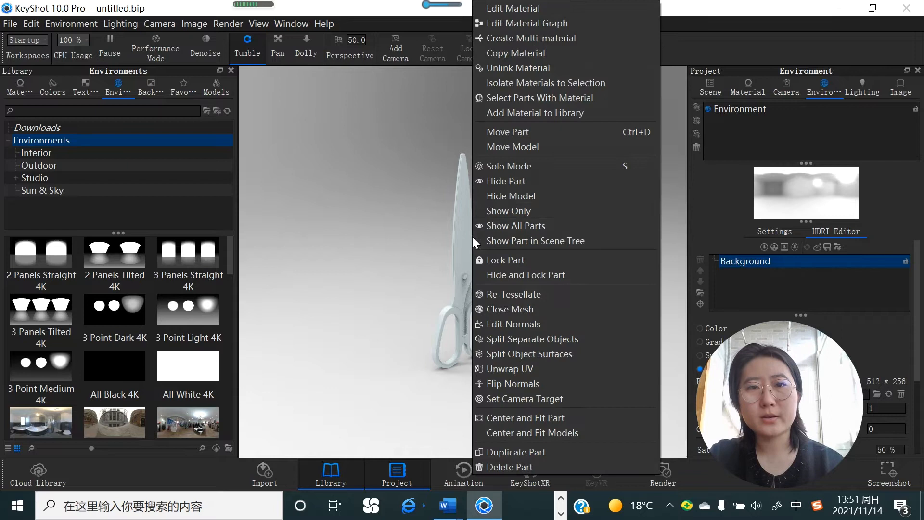
pyautogui.click(527, 147)
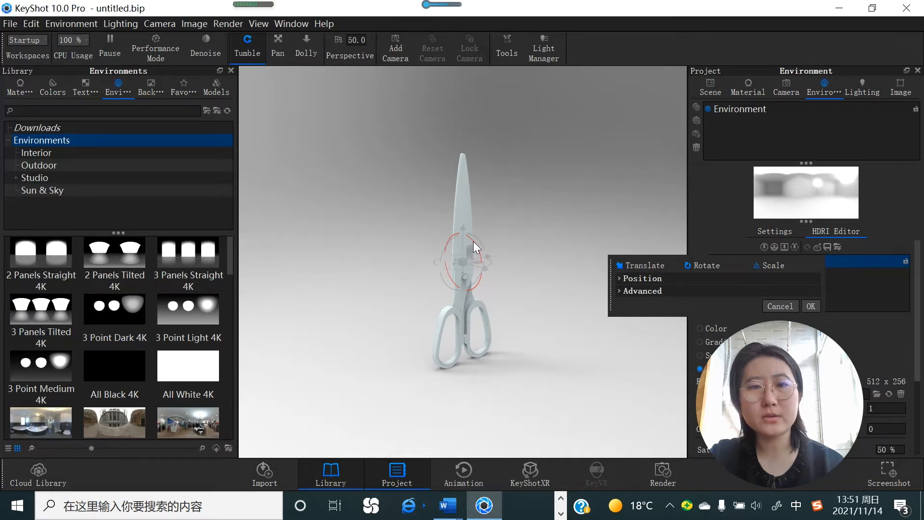
pyautogui.moveTo(472, 241); pyautogui.dragTo(489, 274)
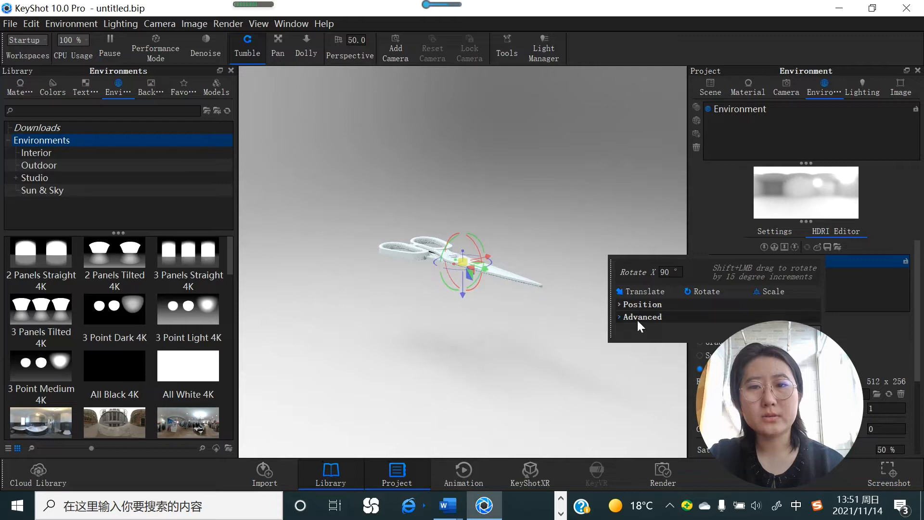
pyautogui.click(620, 316)
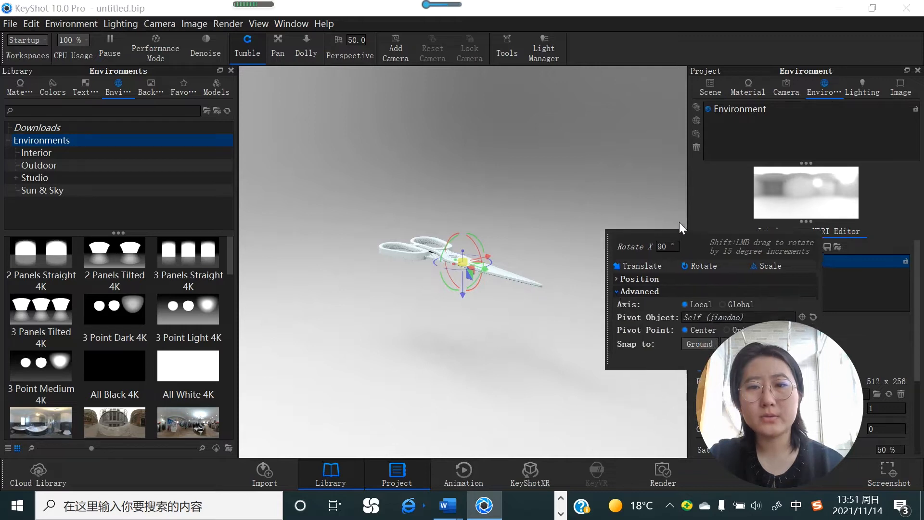
pyautogui.click(668, 280)
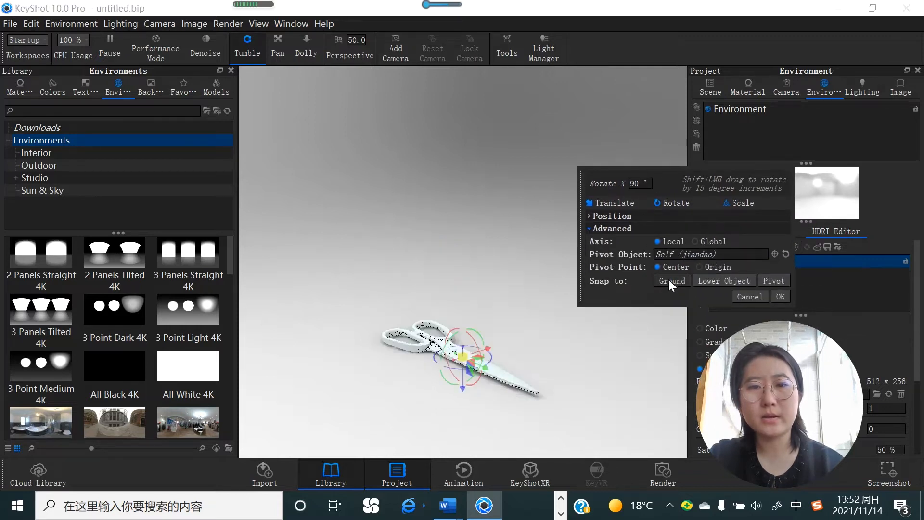
pyautogui.moveTo(682, 180); pyautogui.dragTo(617, 129)
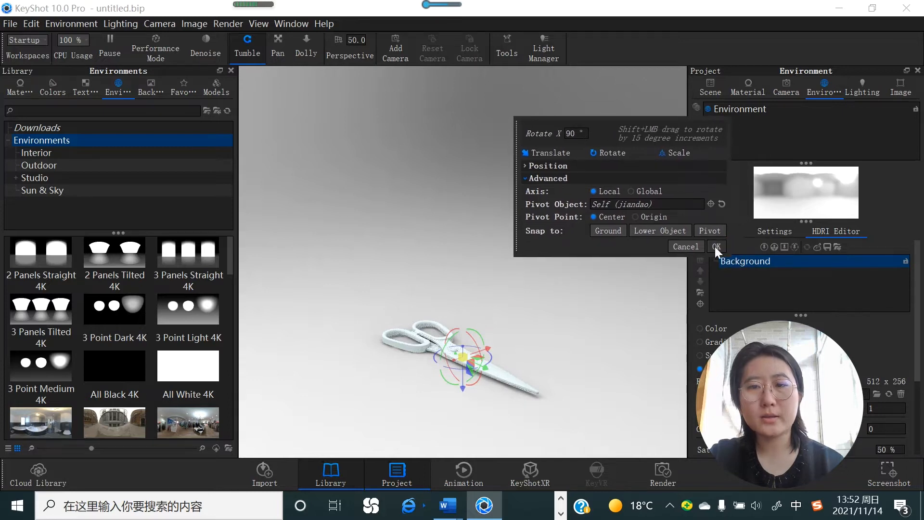
pyautogui.click(716, 246)
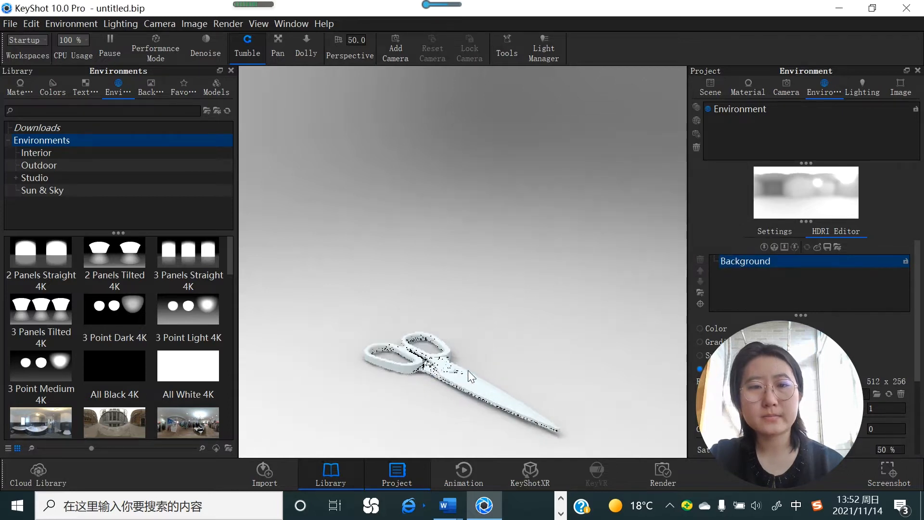
# Apply the Aluminum Brushed 90° metal material from the library to the scissors.
pyautogui.moveTo(468, 371); pyautogui.dragTo(460, 294)
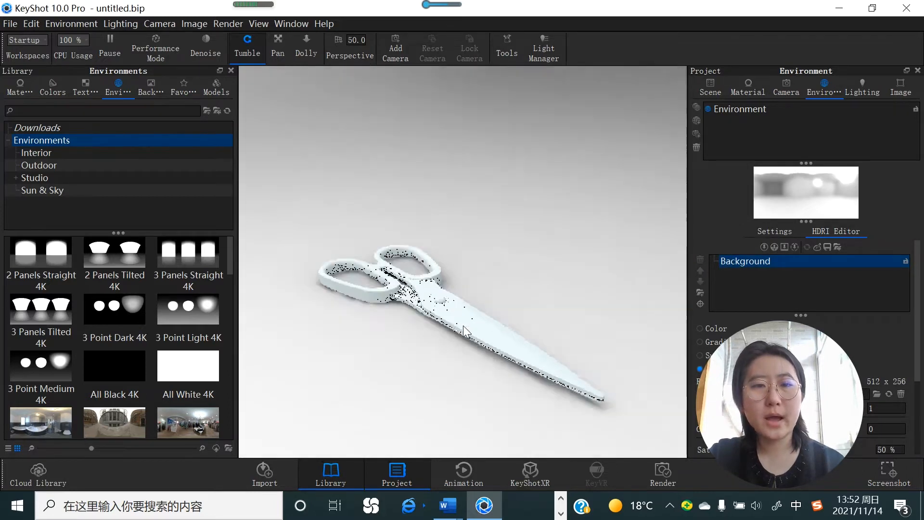
pyautogui.moveTo(464, 331); pyautogui.dragTo(454, 306)
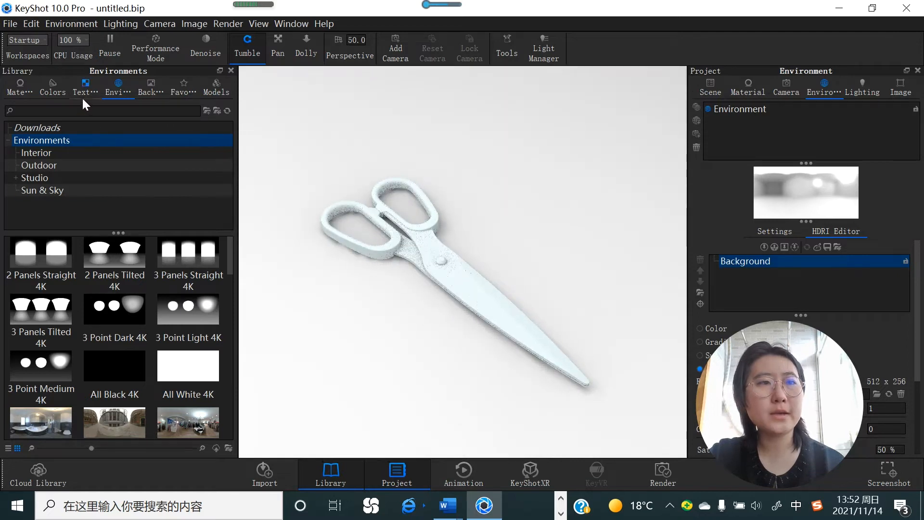
pyautogui.click(25, 91)
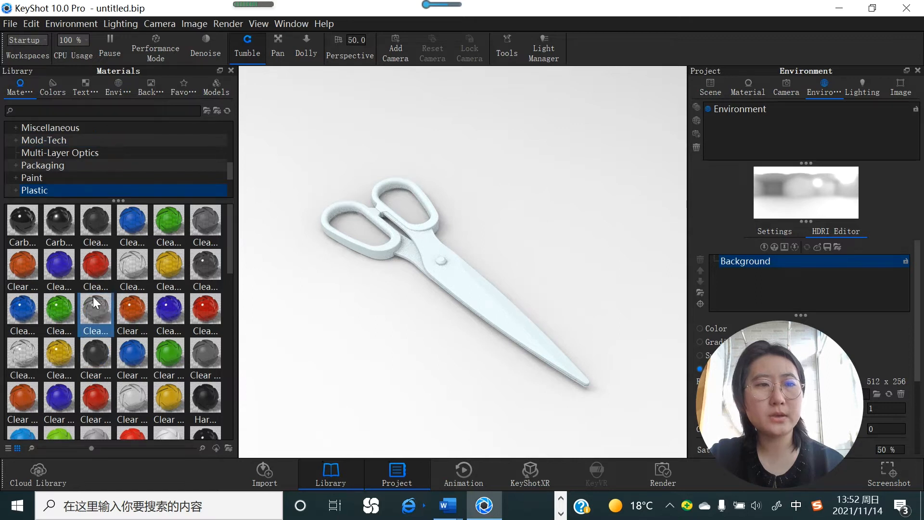
pyautogui.scroll(-2, 44, 176)
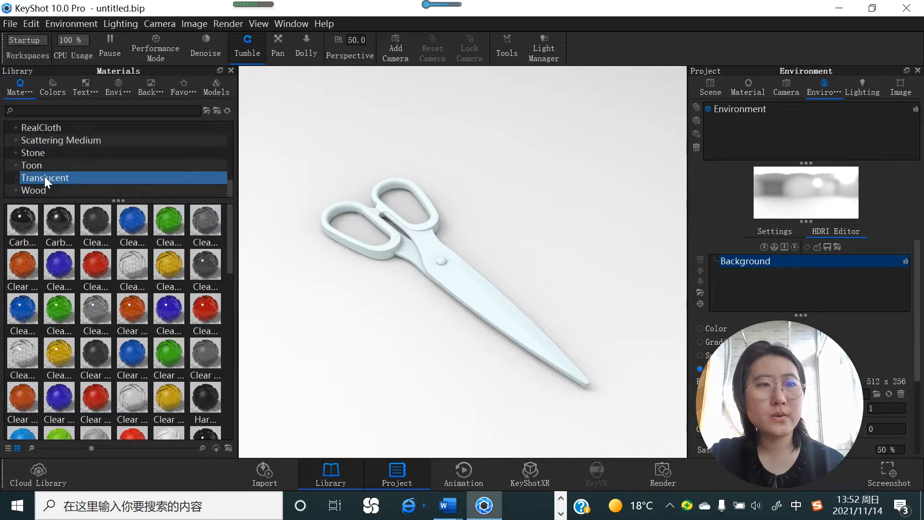
pyautogui.scroll(2, 44, 176)
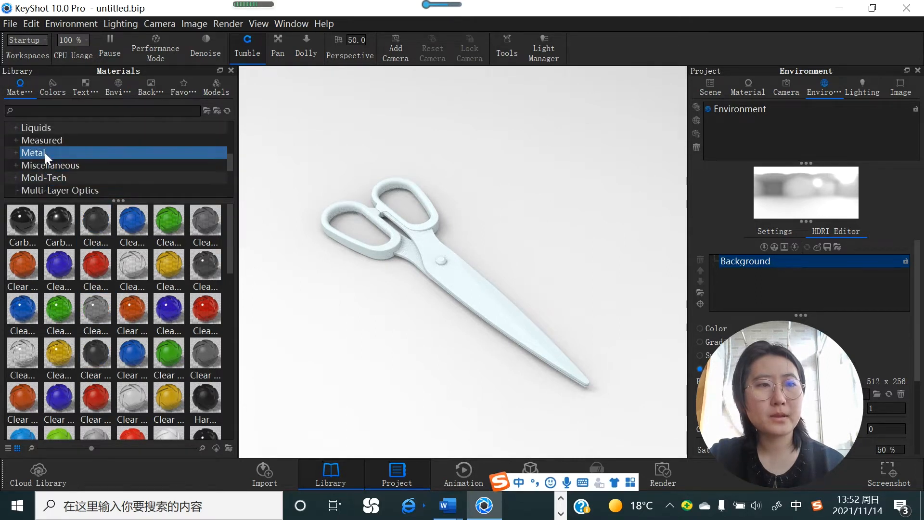
pyautogui.click(45, 152)
pyautogui.moveTo(57, 221)
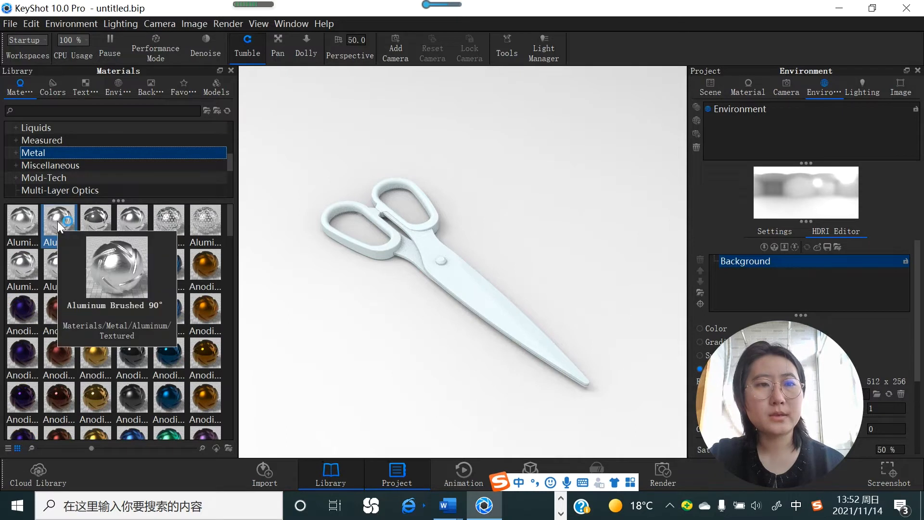
pyautogui.moveTo(57, 221); pyautogui.dragTo(463, 277)
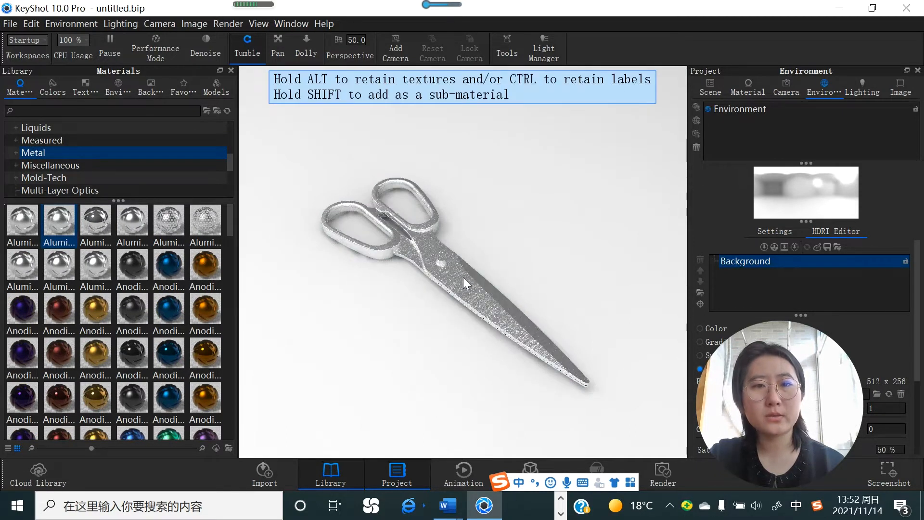
# Unlink the material of both scissor handles from the rest of the model.
pyautogui.rightClick(379, 252)
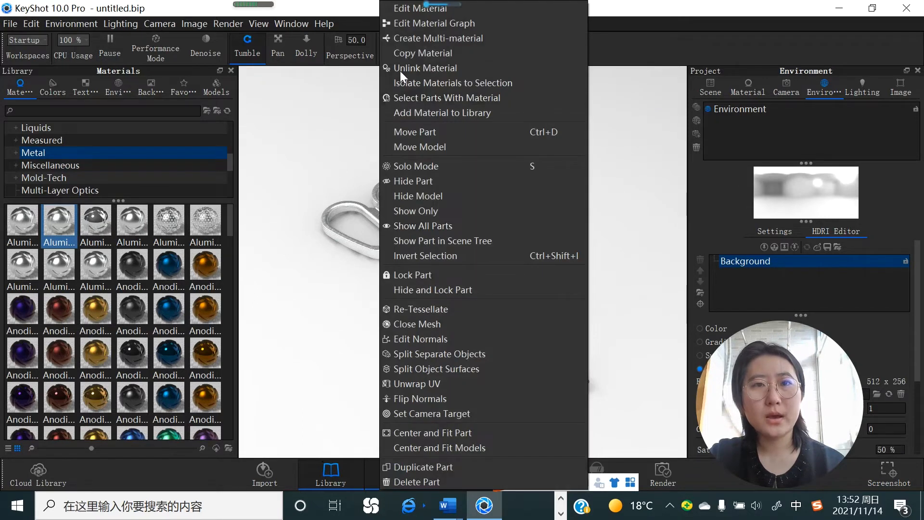
pyautogui.click(403, 68)
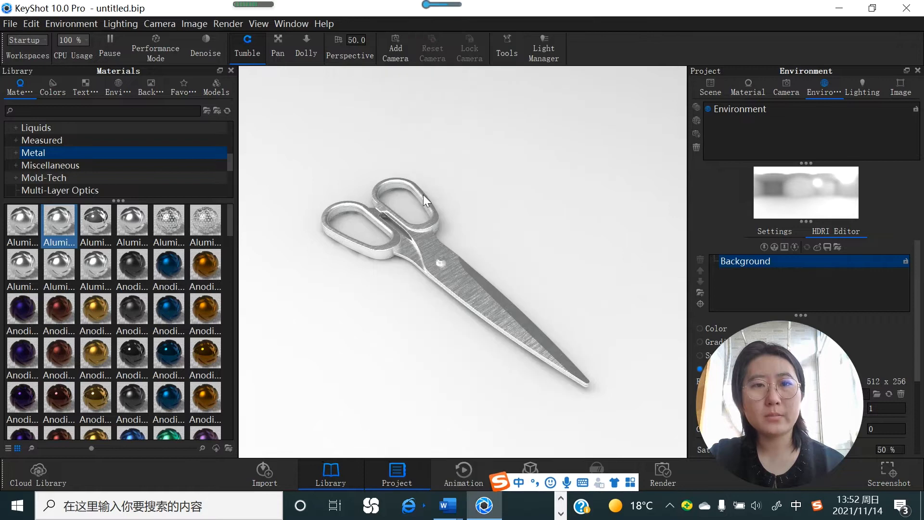
pyautogui.rightClick(431, 221)
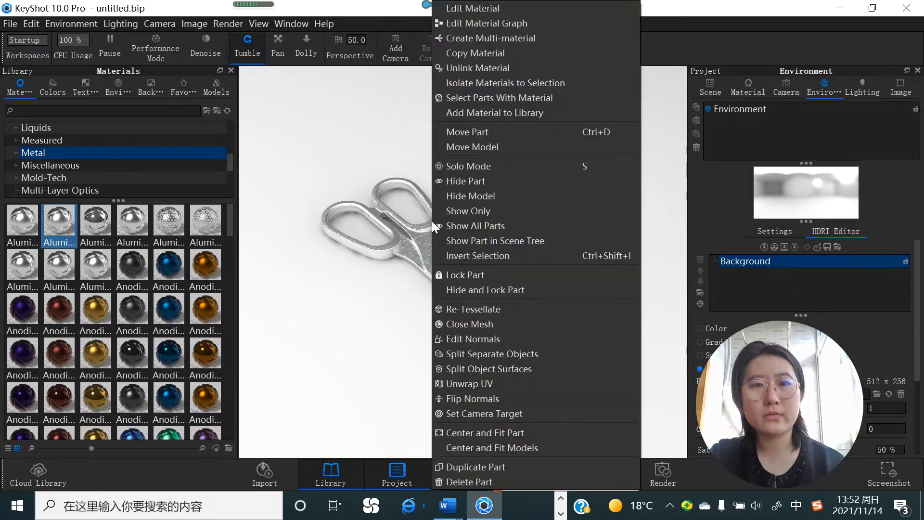
pyautogui.click(461, 70)
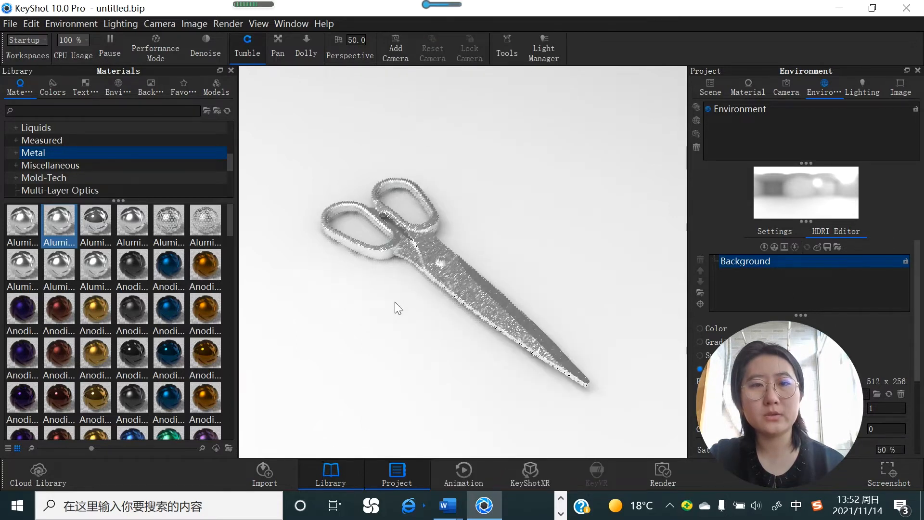
# Open the scissor blade's Aluminum Brushed 90° material for editing.
pyautogui.rightClick(463, 278)
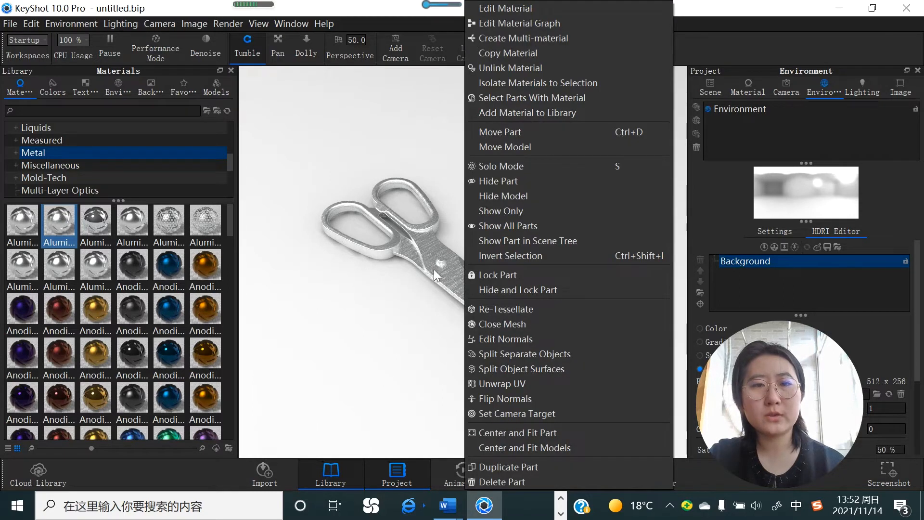
pyautogui.rightClick(448, 280)
pyautogui.rightClick(448, 279)
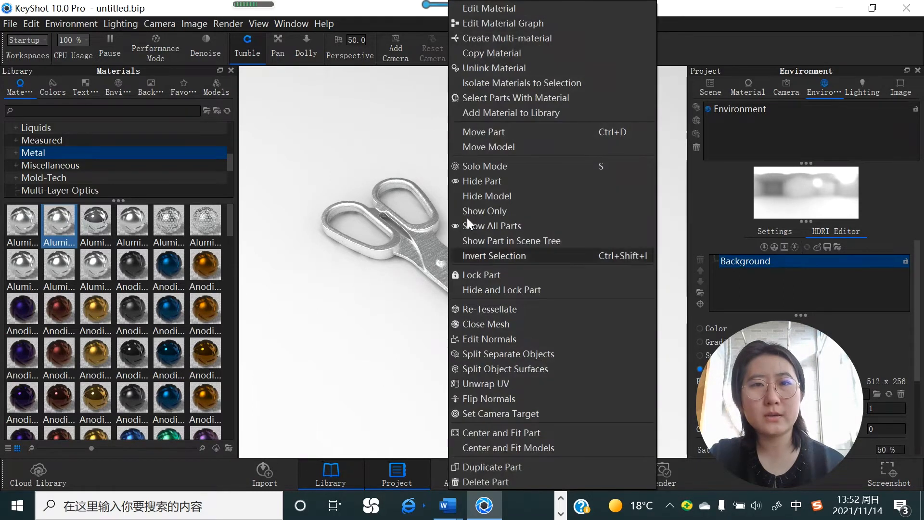
pyautogui.click(504, 11)
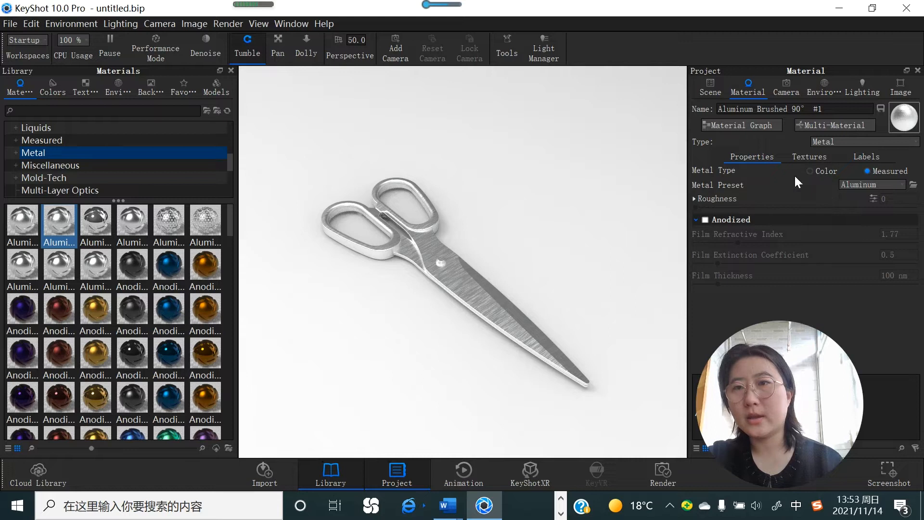
# Apply the Aluminum Brushed metal material to the scissor blade.
pyautogui.moveTo(28, 227)
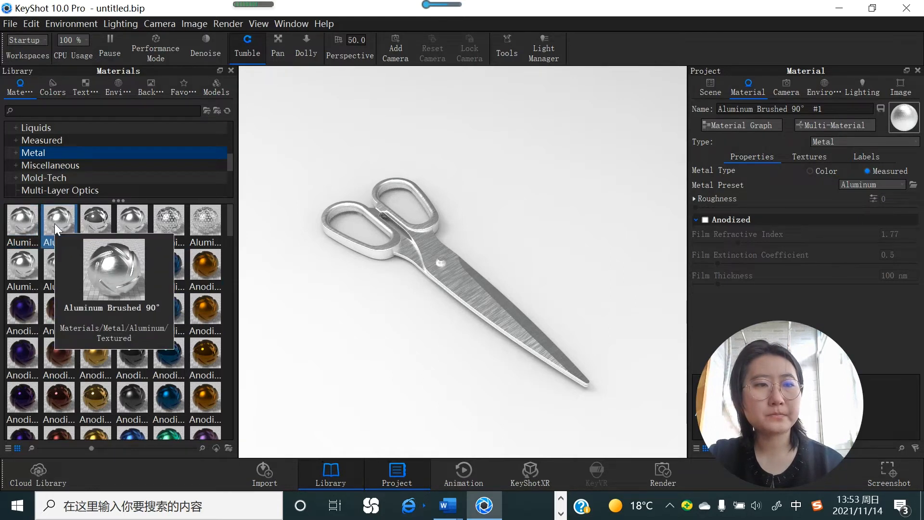
pyautogui.moveTo(87, 223)
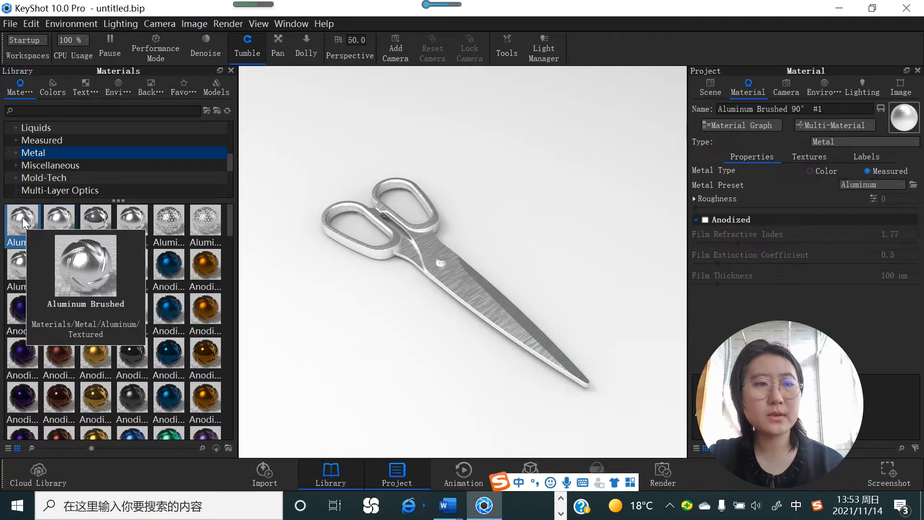
pyautogui.moveTo(22, 218); pyautogui.dragTo(462, 290)
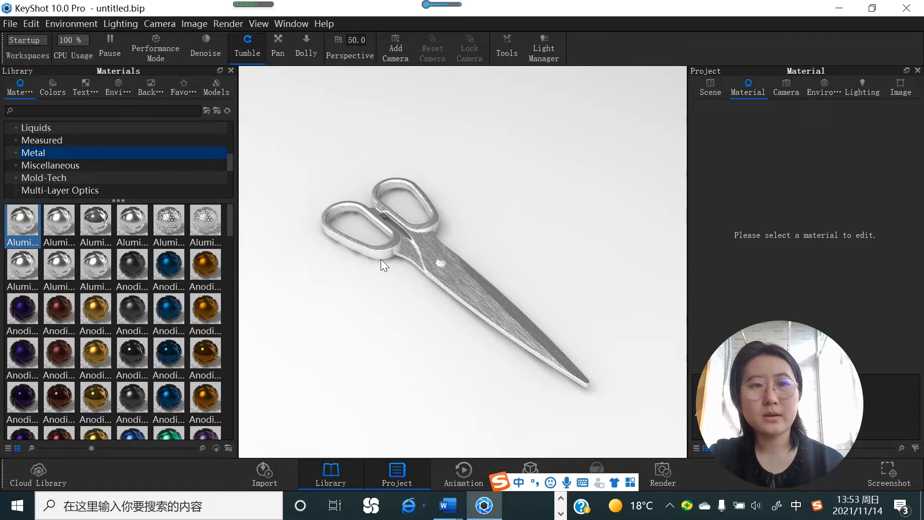
# Apply the Aluminum Polished material to the scissor blade and set its roughness to about 0.169.
pyautogui.moveTo(86, 222); pyautogui.dragTo(480, 298)
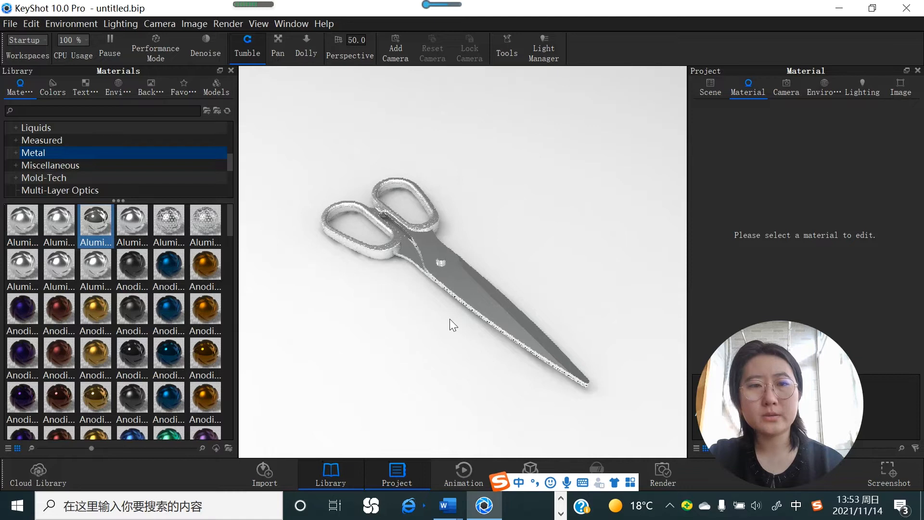
pyautogui.rightClick(468, 291)
pyautogui.click(504, 11)
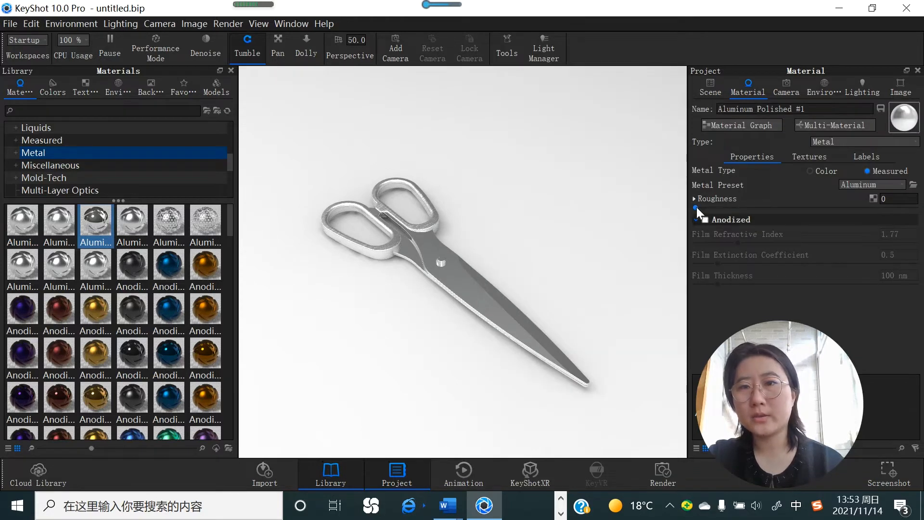
pyautogui.moveTo(697, 207); pyautogui.dragTo(819, 208)
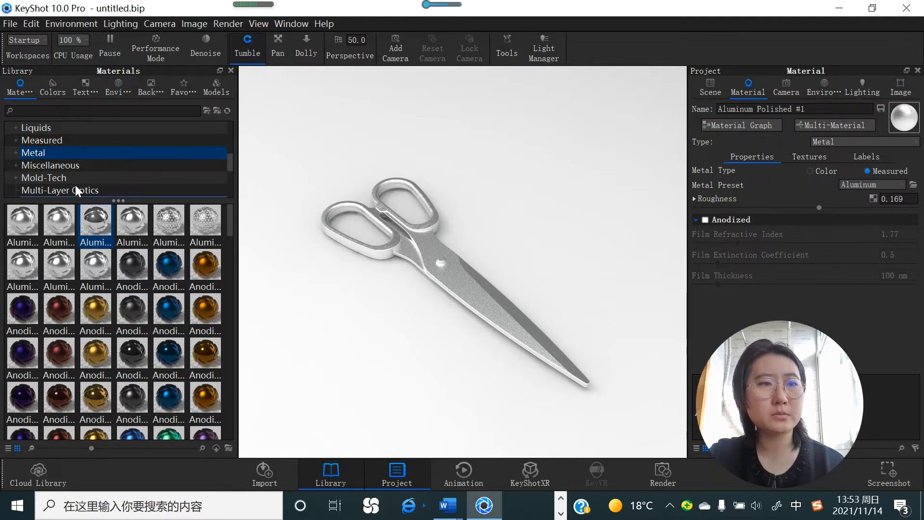
# Apply the black paint material from the Paint category to both scissor handles, linking the duplicate materials.
pyautogui.scroll(-2, 68, 169)
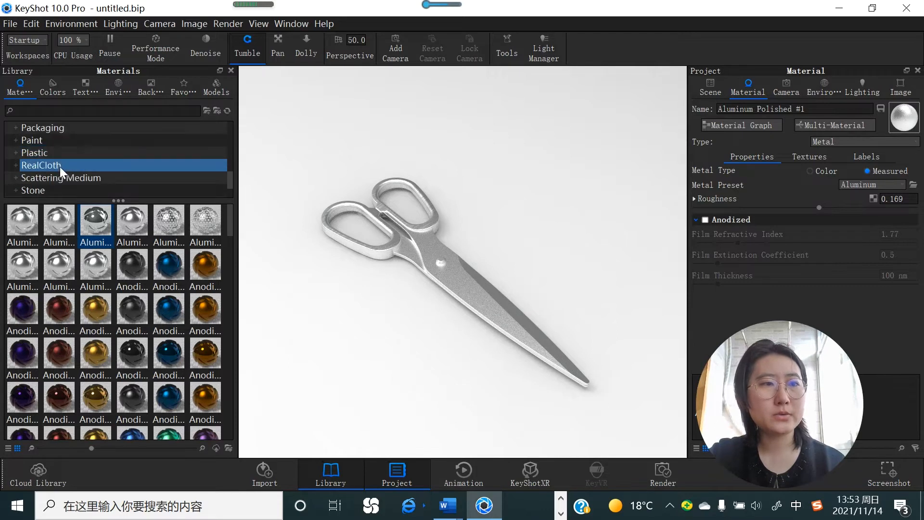
pyautogui.click(48, 142)
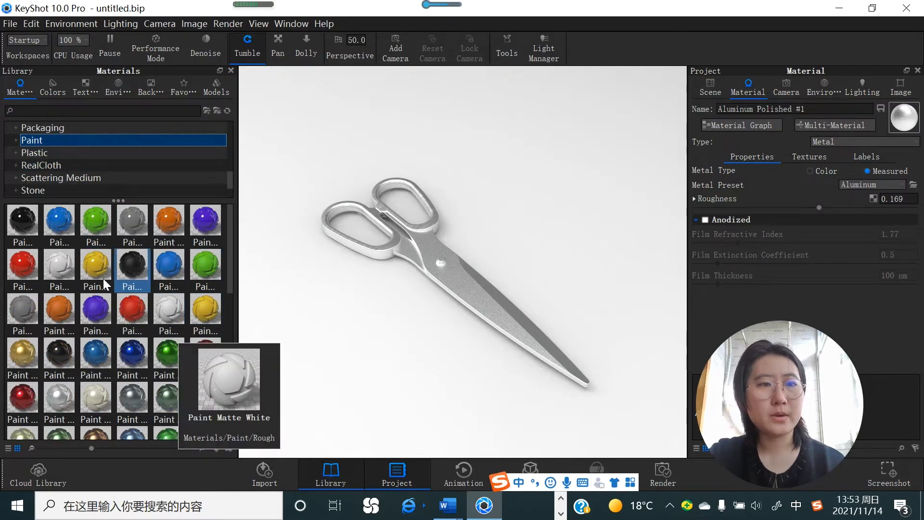
pyautogui.click(99, 307)
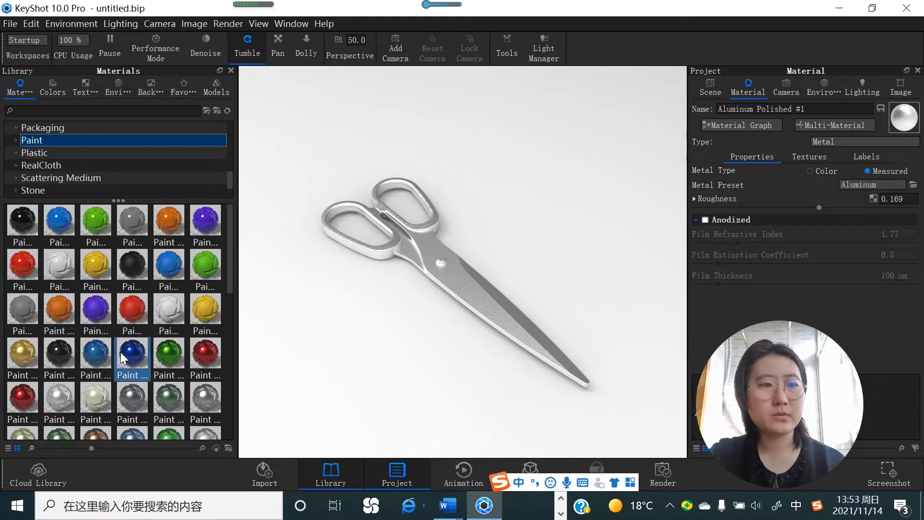
pyautogui.moveTo(67, 352)
pyautogui.mouseDown()
pyautogui.moveTo(335, 263)
pyautogui.moveTo(361, 244)
pyautogui.mouseUp()
pyautogui.moveTo(76, 363); pyautogui.dragTo(432, 219)
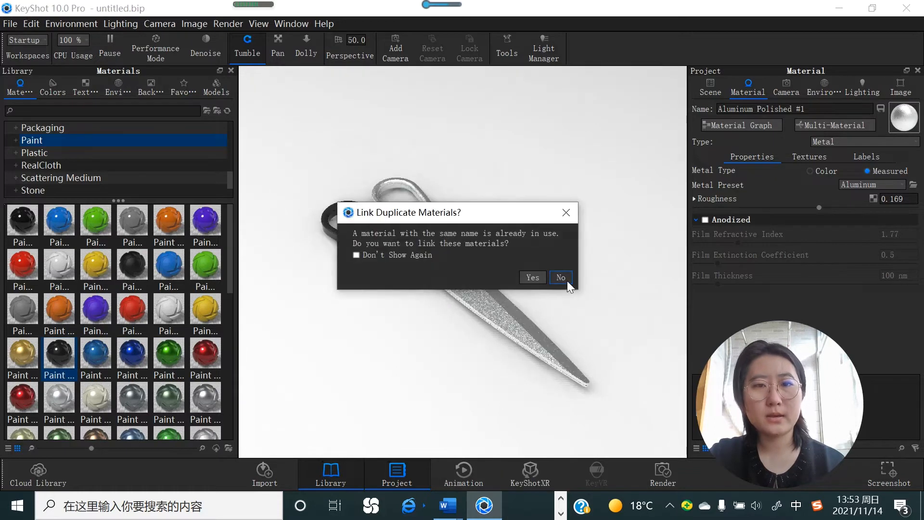
pyautogui.click(531, 277)
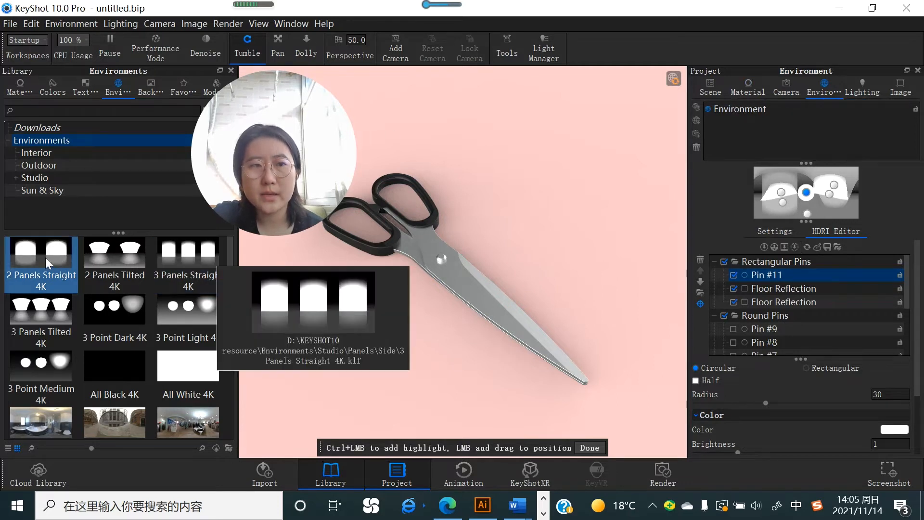
# Apply the 2 Panels Straight 4K environment to the scene and slightly shift one side light and the floor pin.
pyautogui.moveTo(40, 255); pyautogui.dragTo(449, 184)
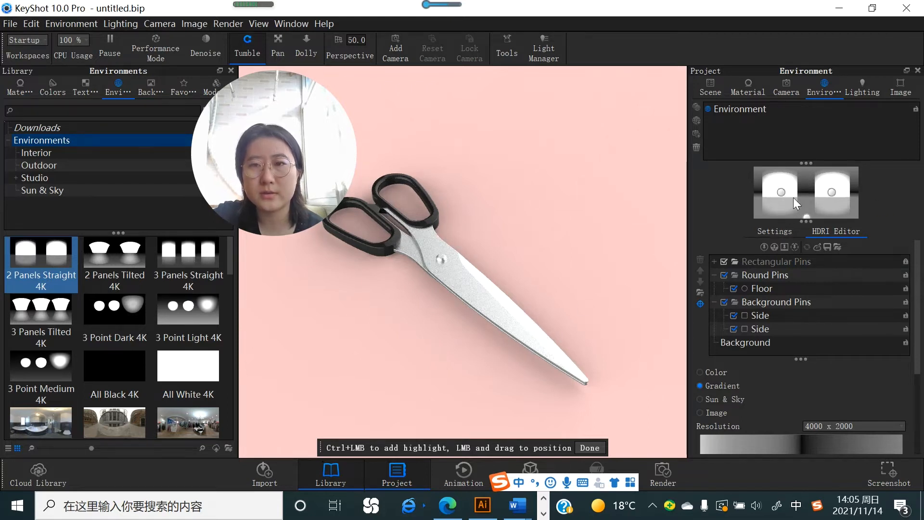
pyautogui.click(775, 232)
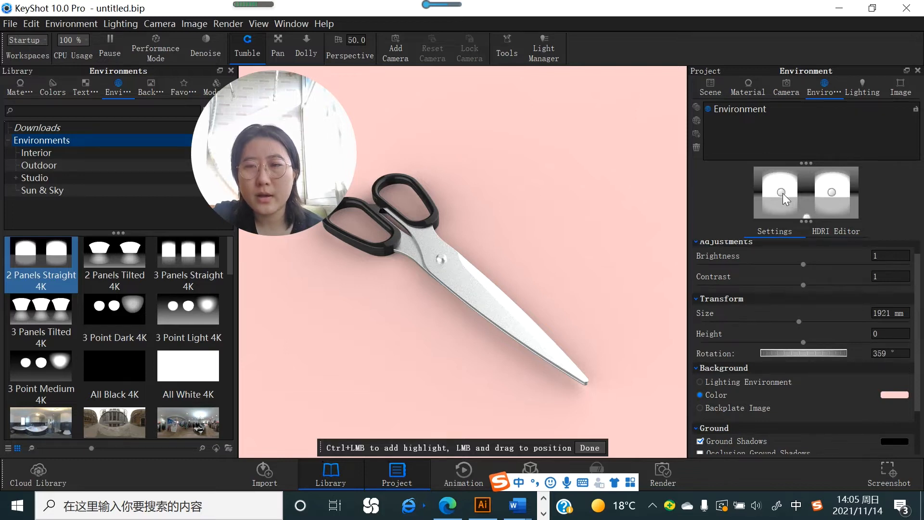
pyautogui.moveTo(781, 193)
pyautogui.mouseDown()
pyautogui.moveTo(775, 184)
pyautogui.moveTo(784, 192)
pyautogui.mouseUp()
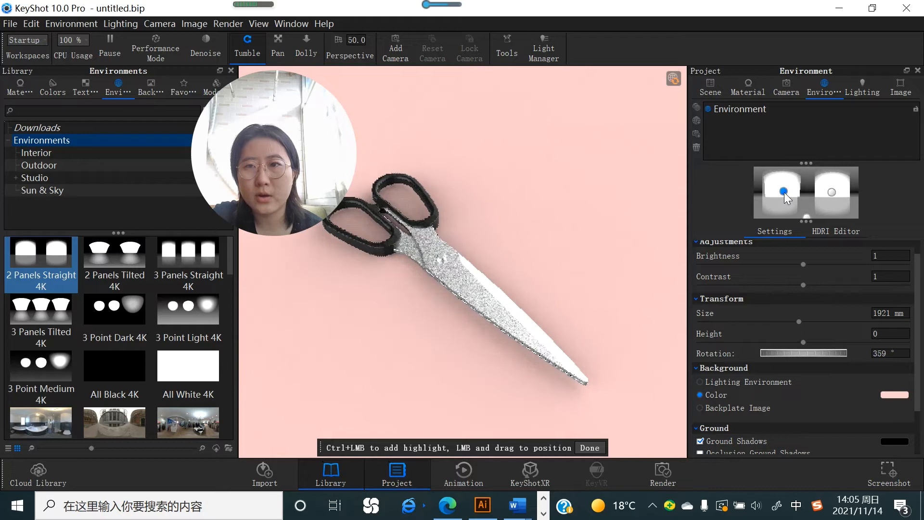
pyautogui.keyDown('ctrl'); pyautogui.click(806, 212); pyautogui.keyUp('ctrl')
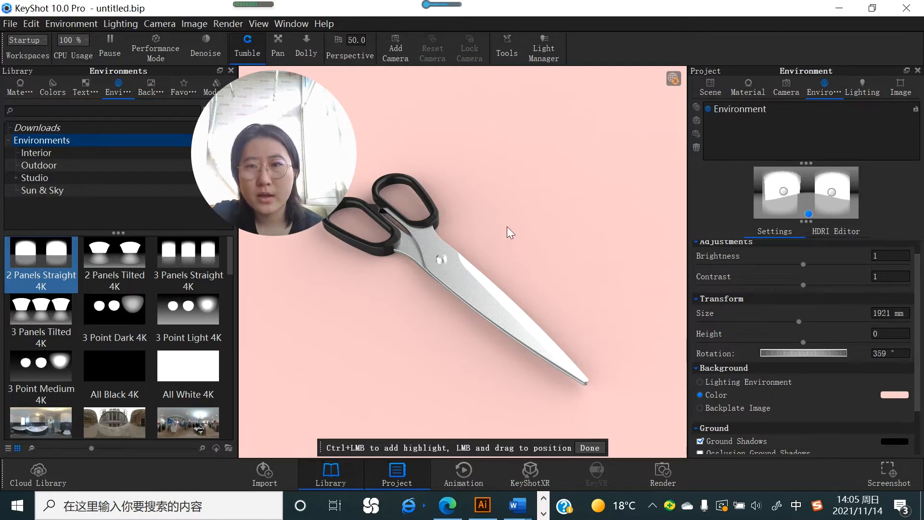
# Toggle the Rectangular Pins and Round Pins groups off and on in the HDRI Editor to compare their effect.
pyautogui.click(822, 233)
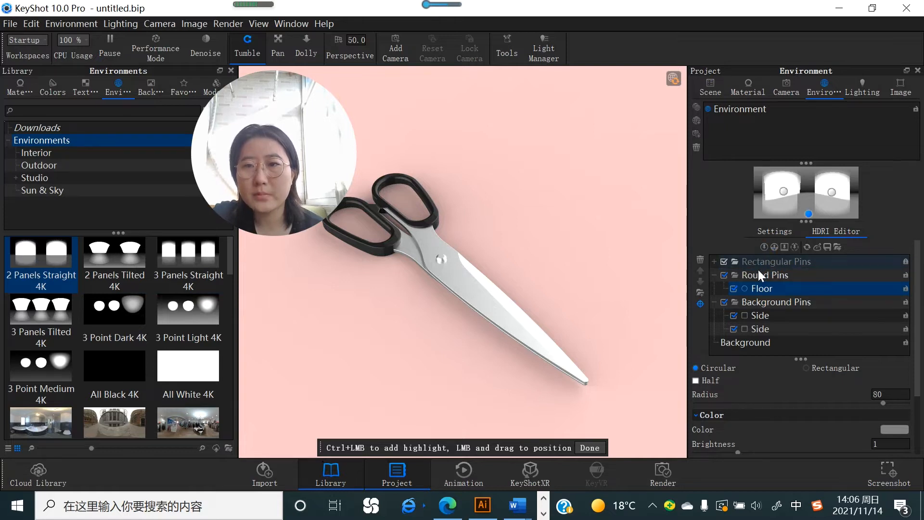
pyautogui.click(890, 262)
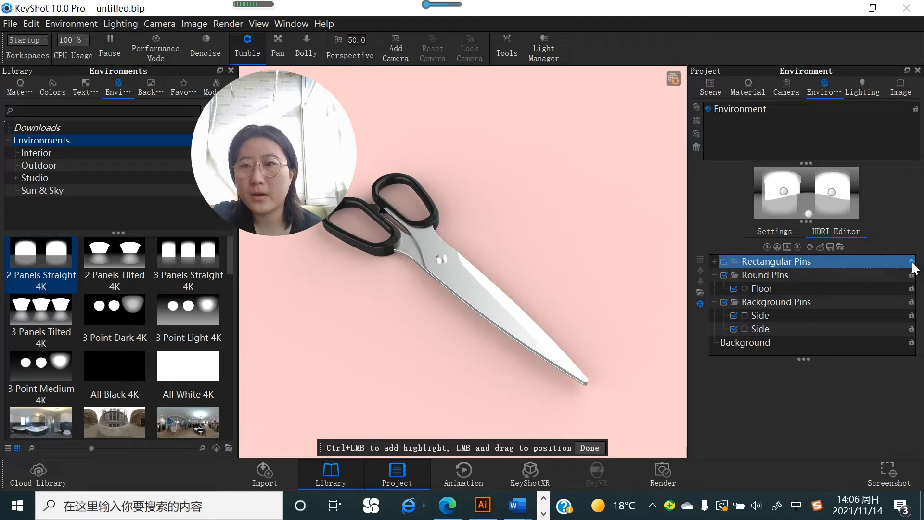
pyautogui.click(912, 264)
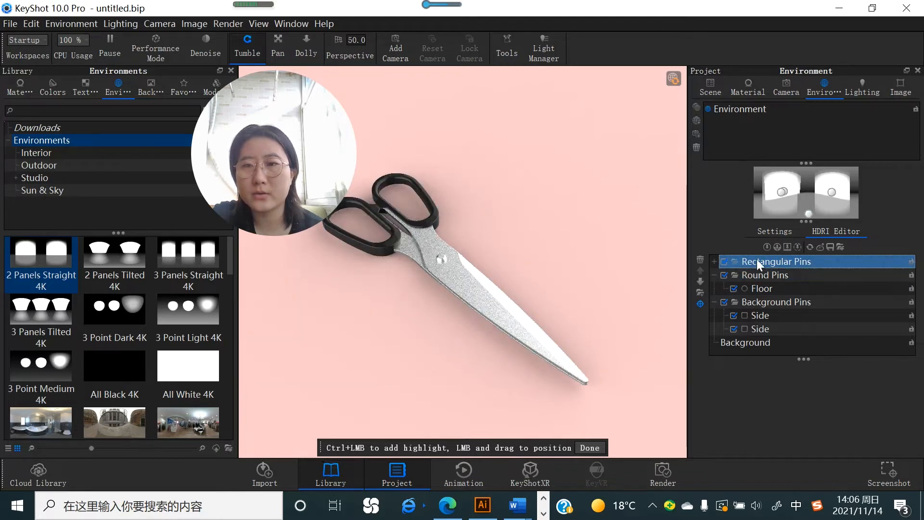
pyautogui.click(724, 261)
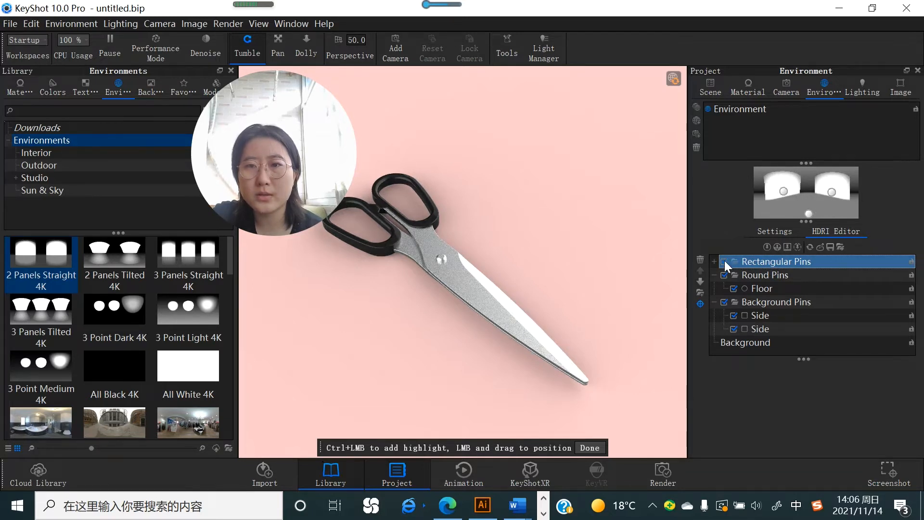
pyautogui.click(721, 274)
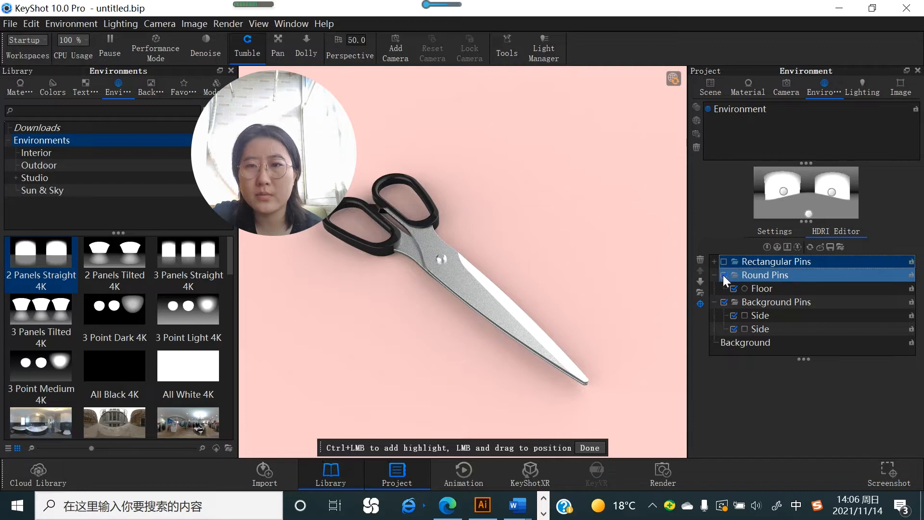
pyautogui.click(723, 275)
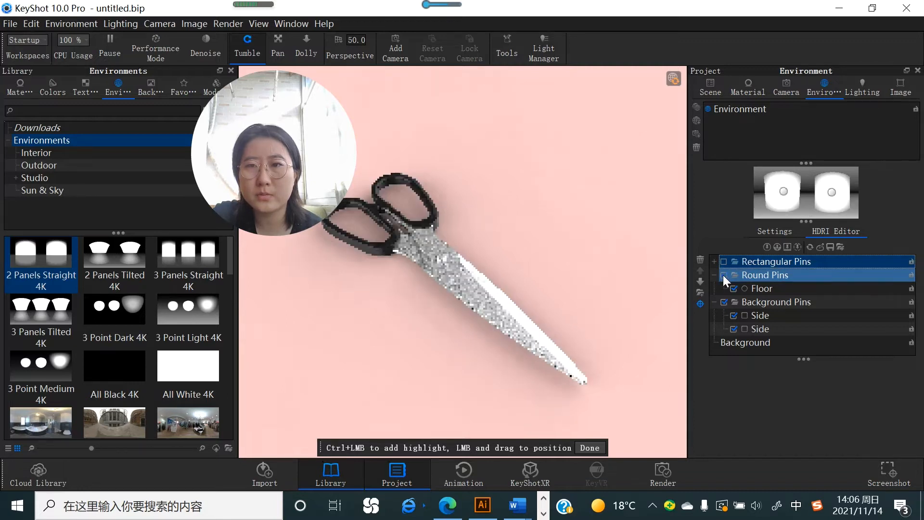
pyautogui.click(721, 260)
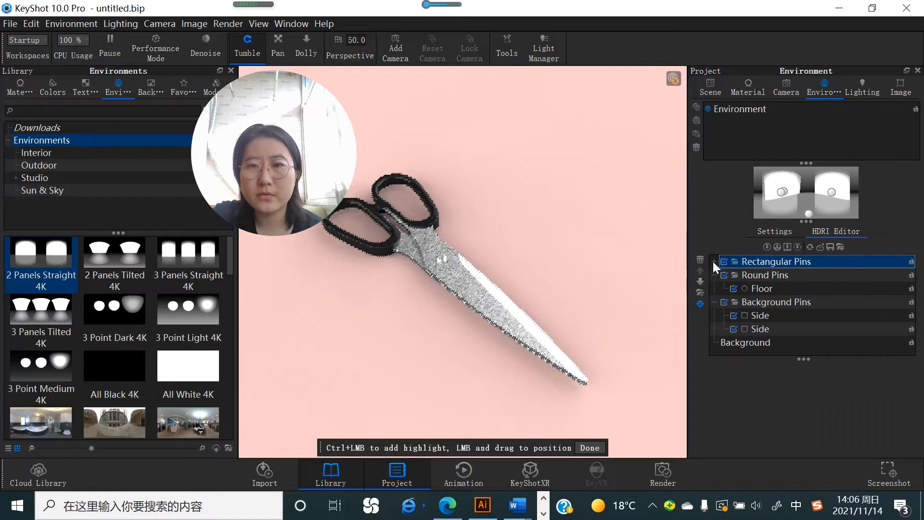
# Expand the Rectangular Pins group and toggle both Floor Reflection pins off and on to examine their lighting on the scissors.
pyautogui.click(712, 261)
pyautogui.click(780, 272)
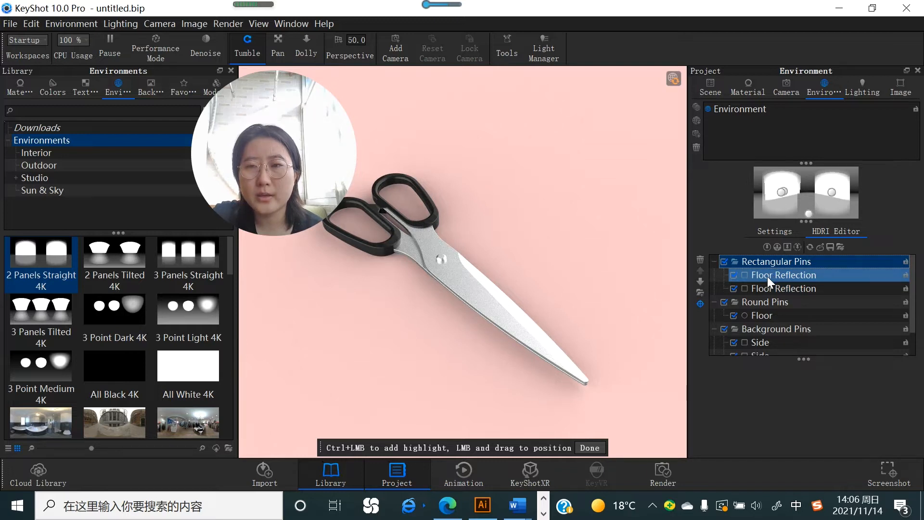
pyautogui.click(763, 286)
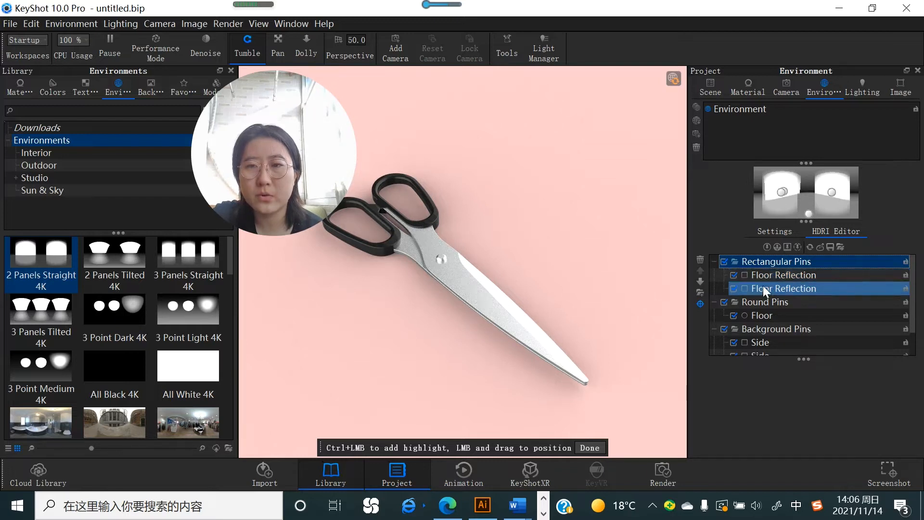
pyautogui.click(741, 278)
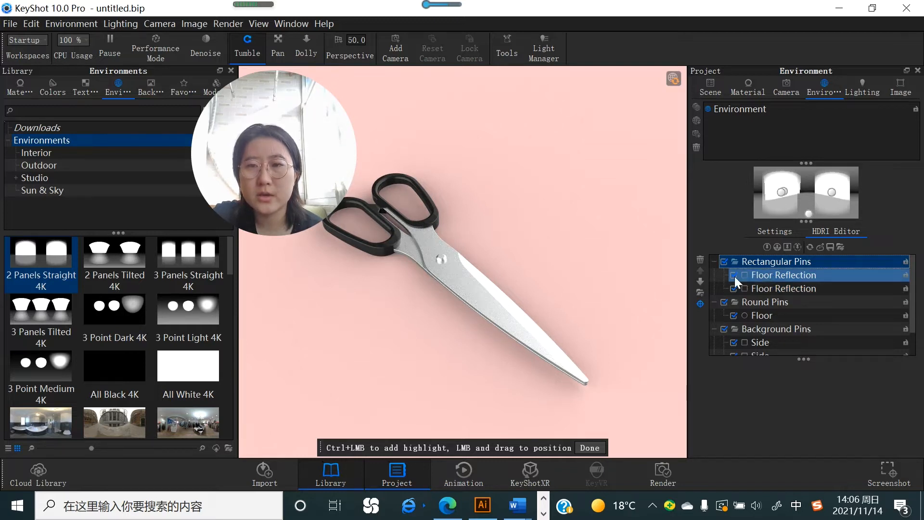
pyautogui.click(733, 274)
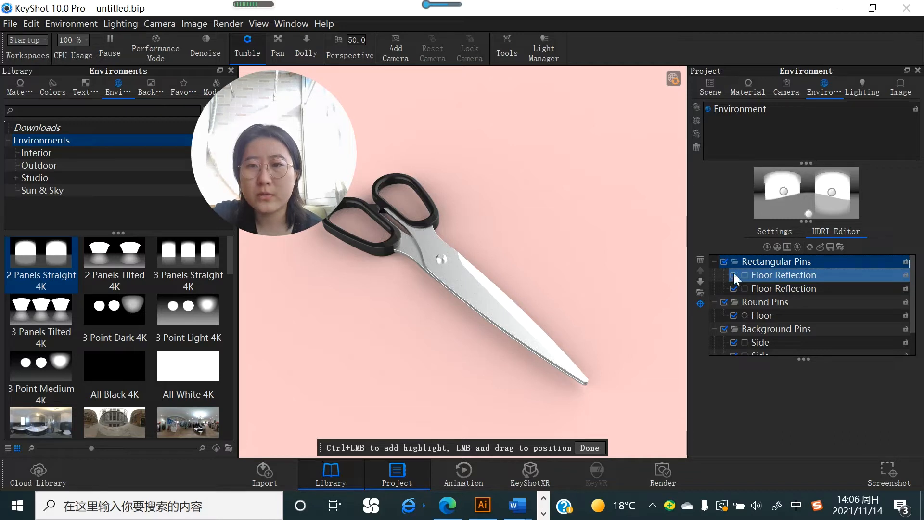
pyautogui.click(734, 288)
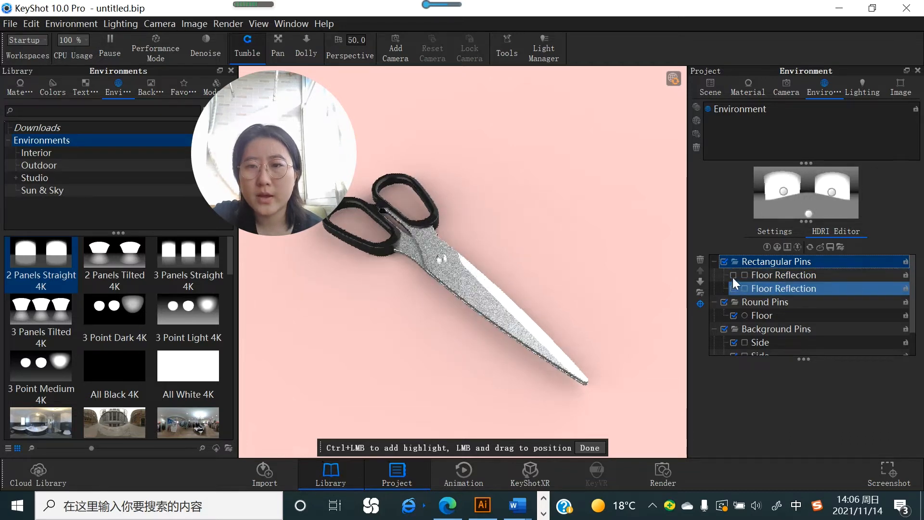
pyautogui.click(732, 274)
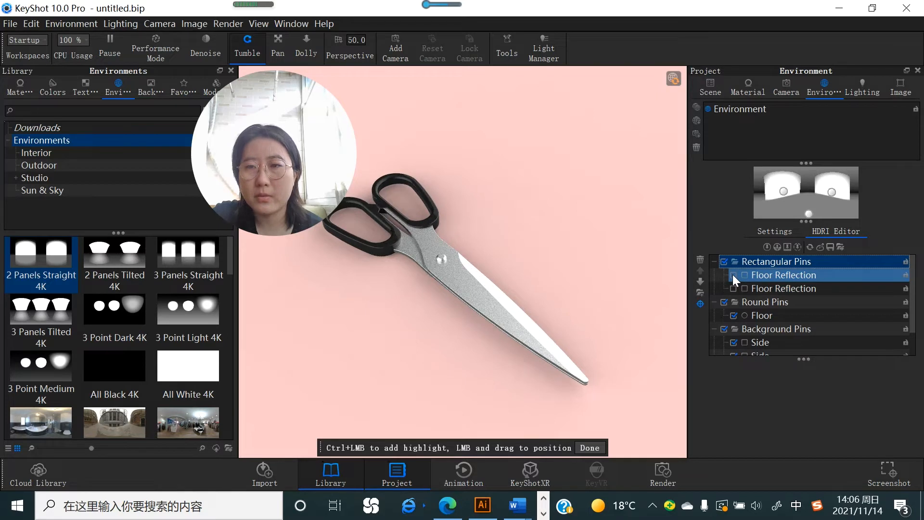
pyautogui.click(733, 275)
pyautogui.click(733, 287)
pyautogui.click(800, 315)
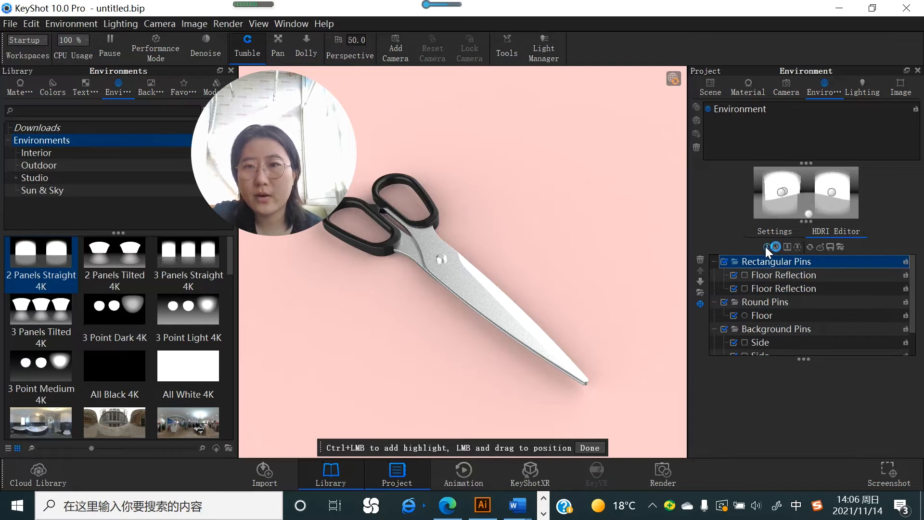
# Enlarge the HDRI pin list and add a circular light pin to the Rectangular Pins group.
pyautogui.click(761, 261)
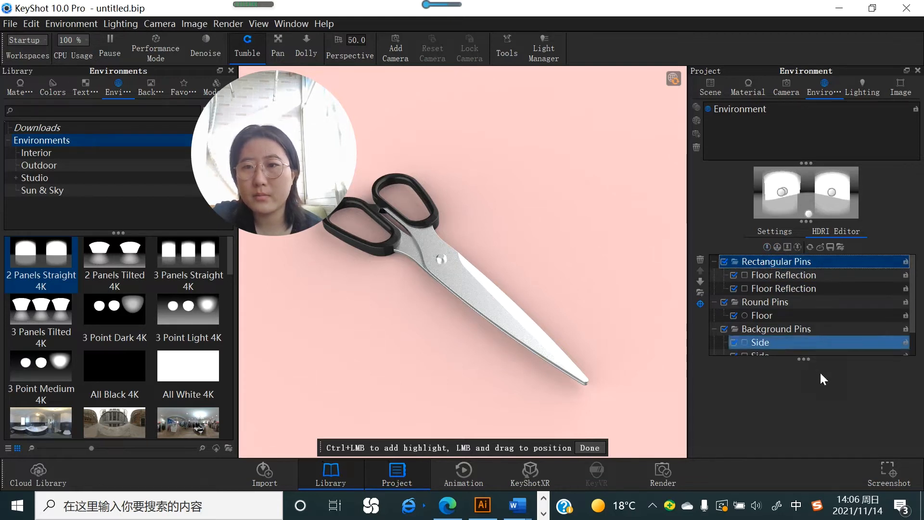
pyautogui.moveTo(803, 358); pyautogui.dragTo(803, 450)
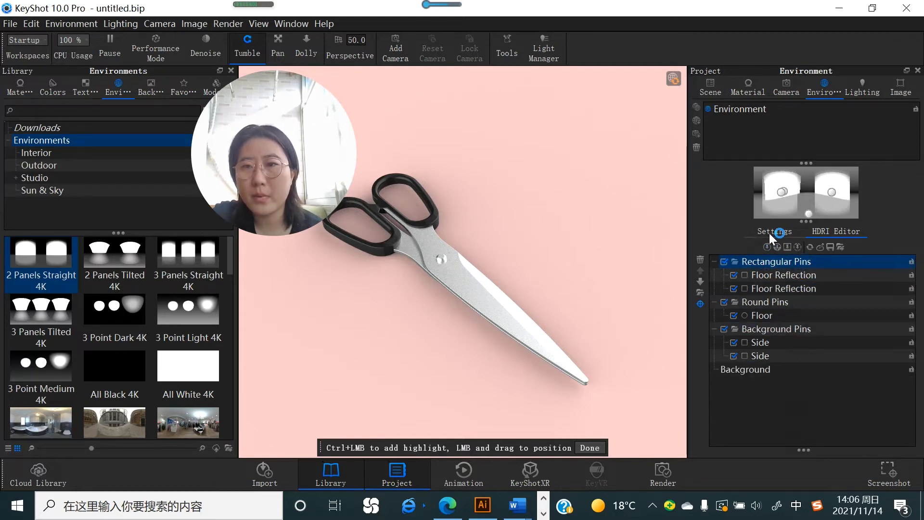
pyautogui.click(767, 247)
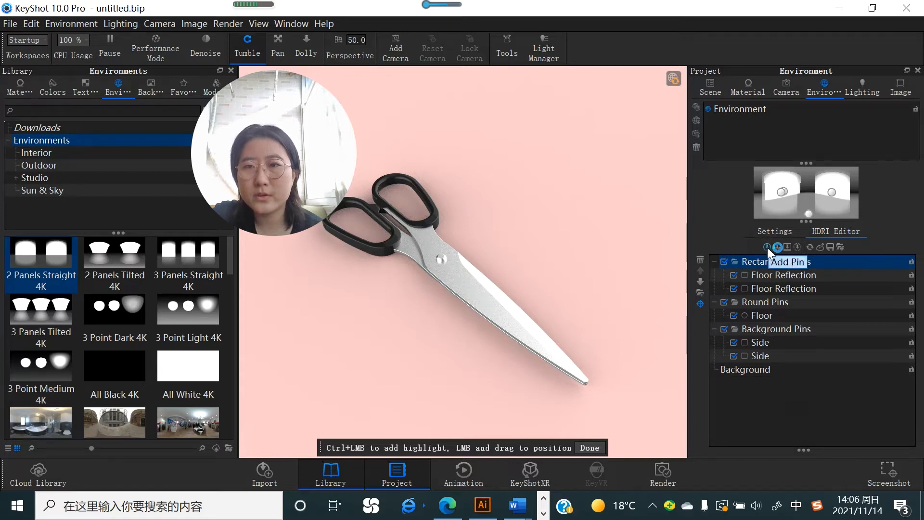
pyautogui.click(766, 246)
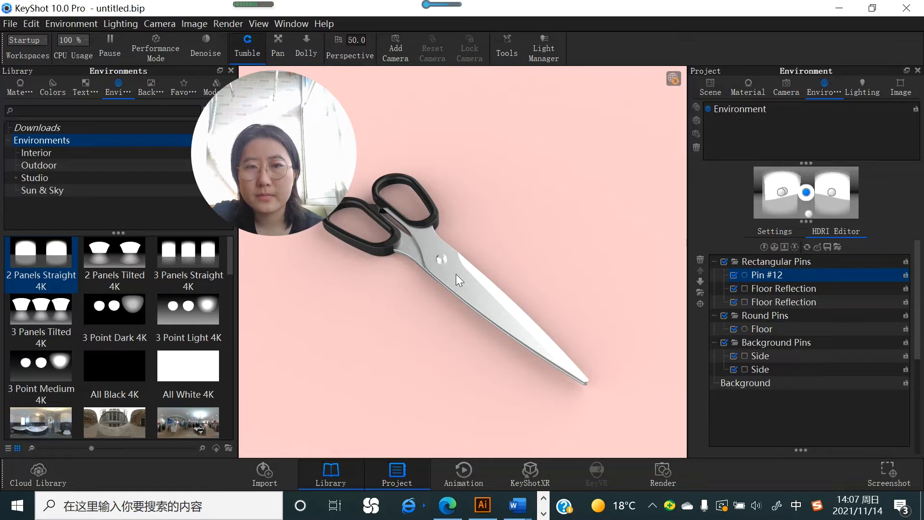
# Add two more circular pins to the Rectangular Pins group and place the last one as a highlight on the scissor blade.
pyautogui.click(770, 261)
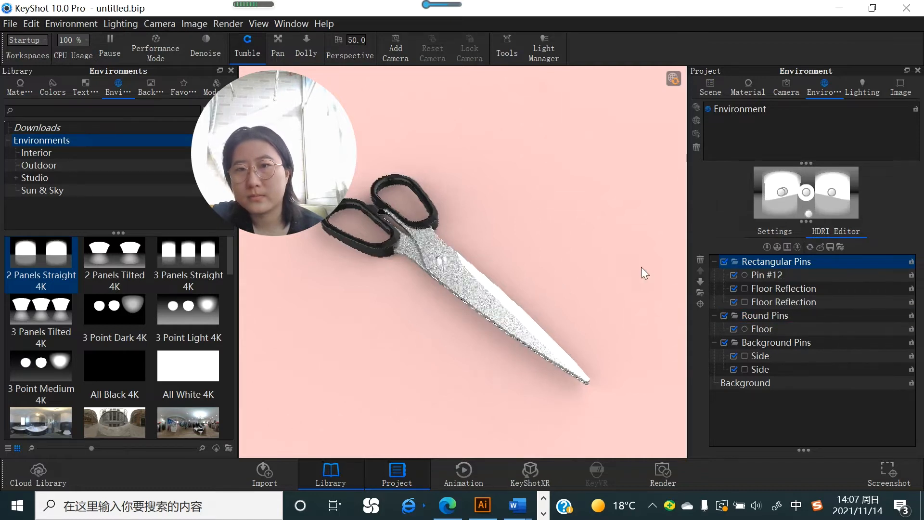
pyautogui.click(768, 247)
pyautogui.click(769, 248)
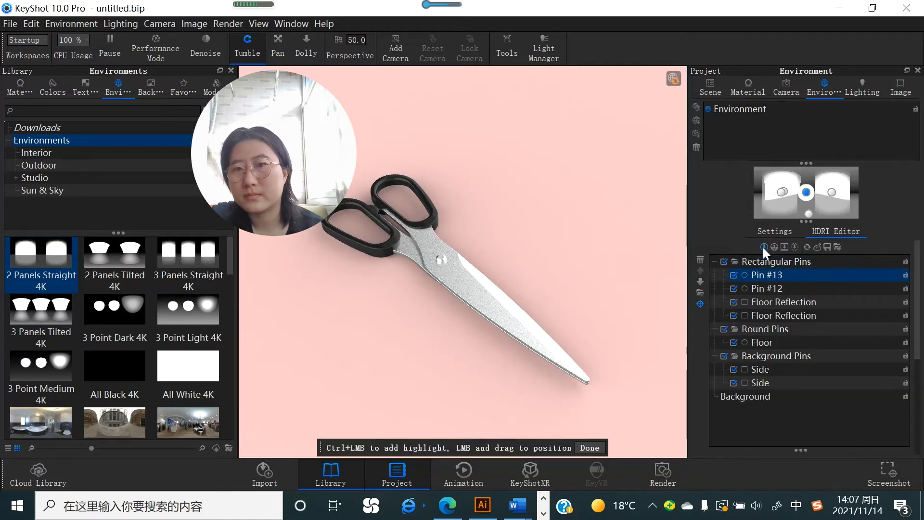
pyautogui.click(498, 302)
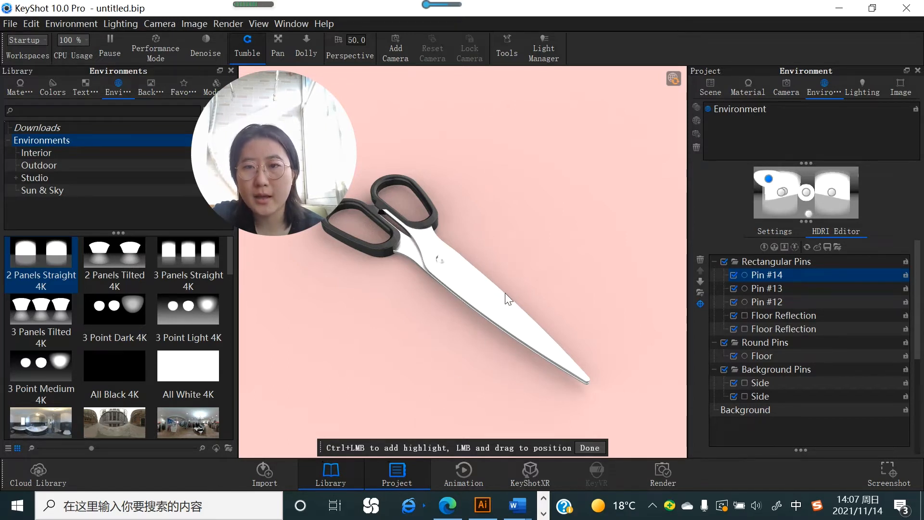
# Turn off the three added light pins, Pin #14, Pin #13 and Pin #12.
pyautogui.click(734, 274)
pyautogui.click(734, 289)
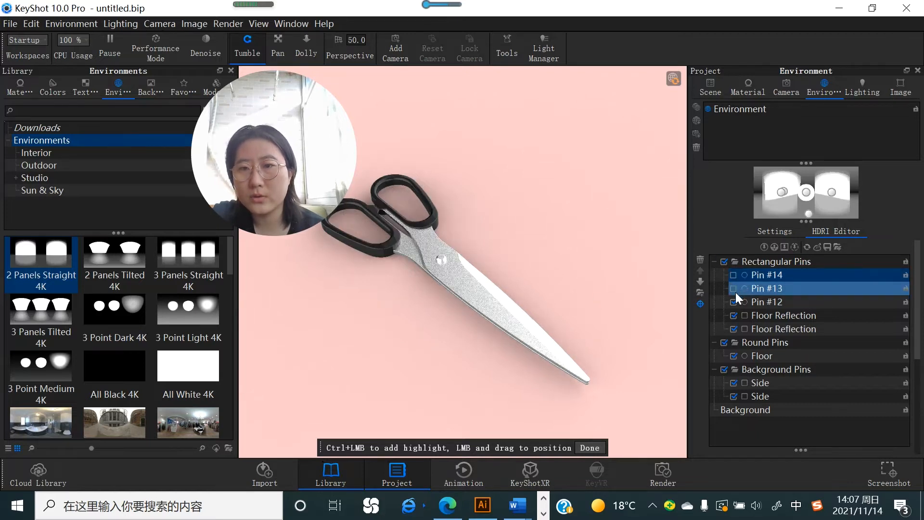
pyautogui.click(734, 302)
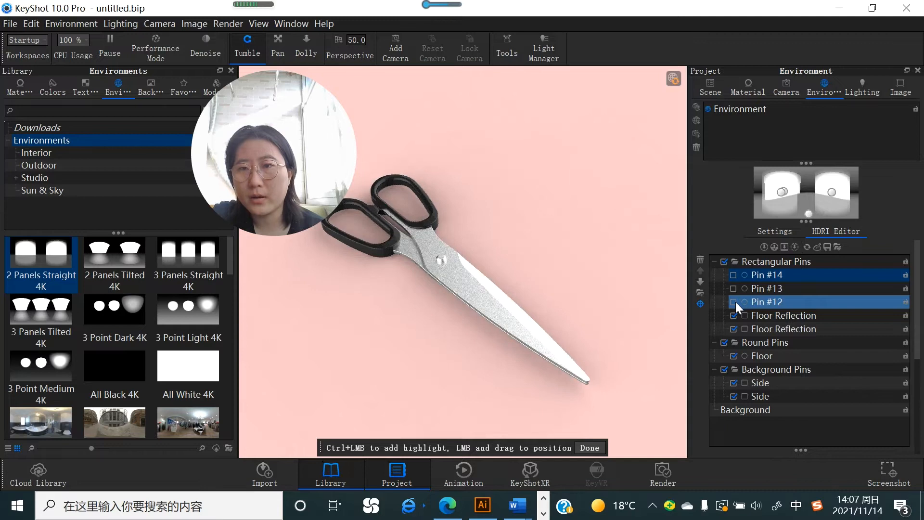
# Turn Pin #14 back on and change its shape to rectangular in its properties.
pyautogui.moveTo(804, 449); pyautogui.dragTo(801, 377)
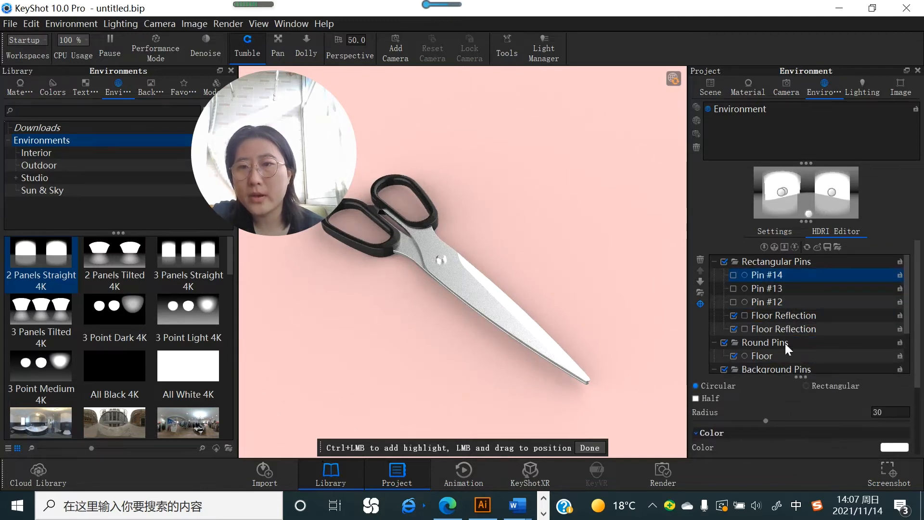
pyautogui.click(732, 275)
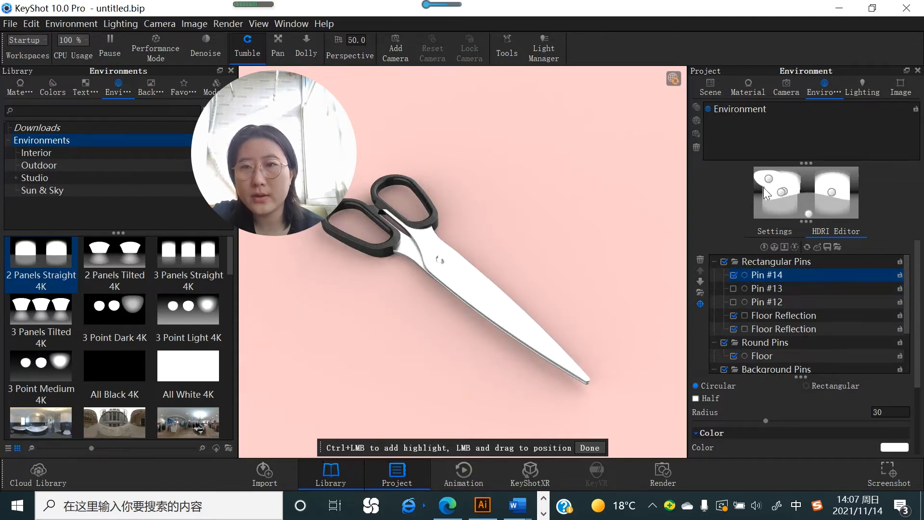
pyautogui.click(805, 385)
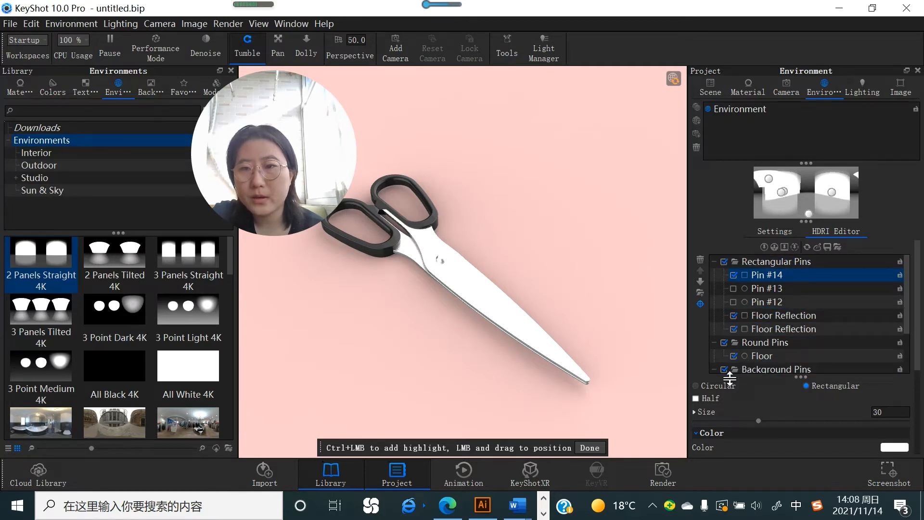
# Turn off both Side pins in the Background Pins group.
pyautogui.scroll(-1, 784, 350)
pyautogui.click(738, 345)
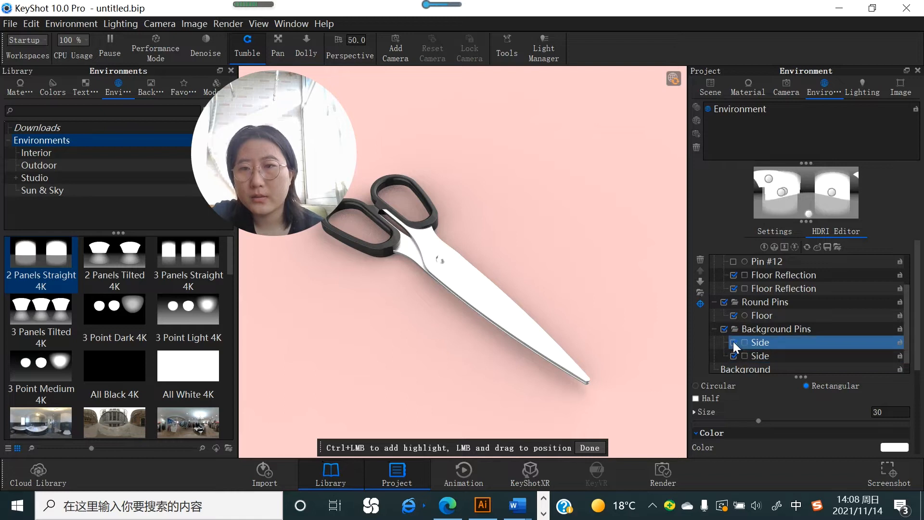
pyautogui.click(732, 341)
pyautogui.click(731, 353)
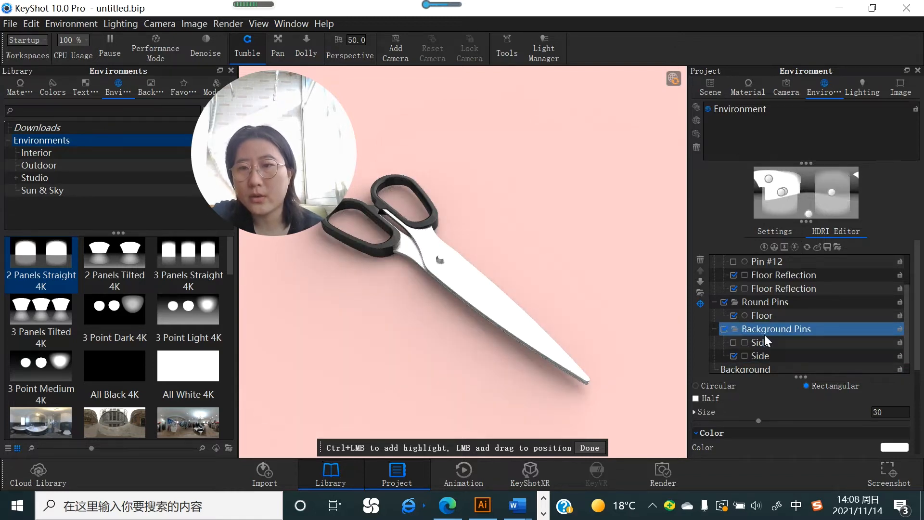
pyautogui.click(735, 344)
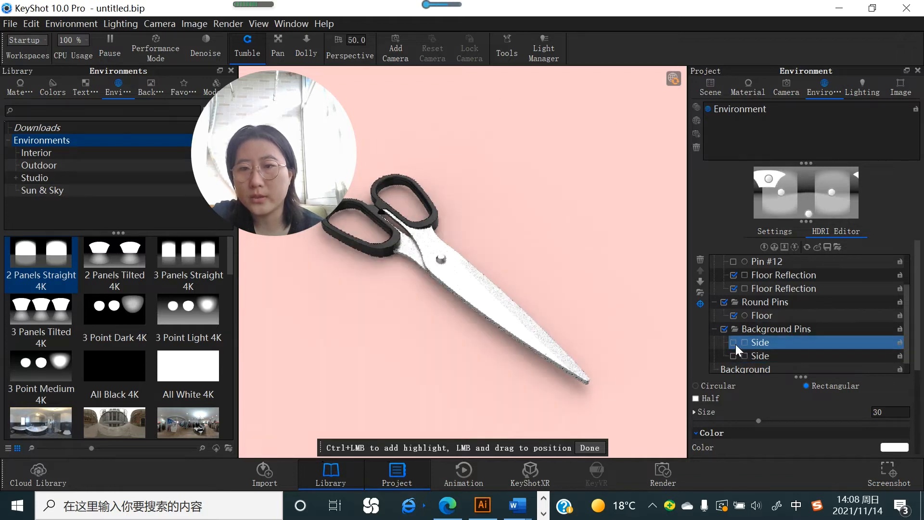
pyautogui.scroll(-1, 772, 339)
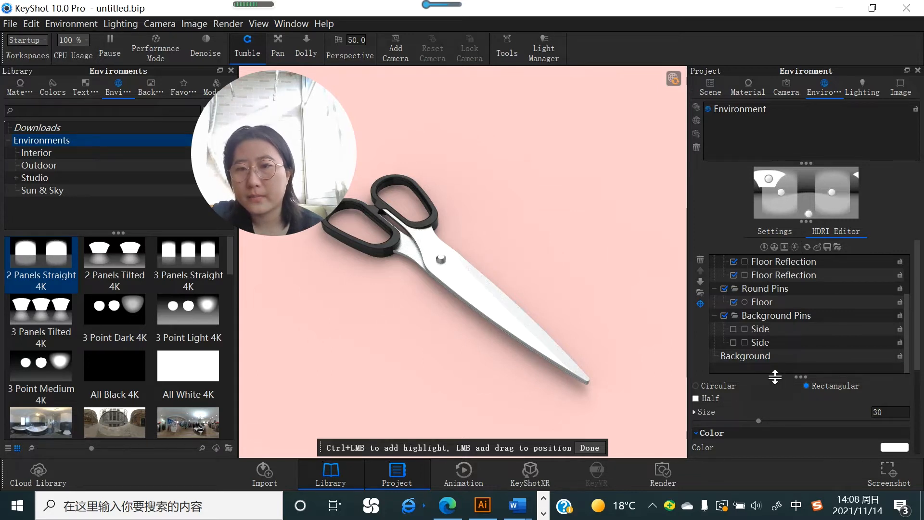
# Make the rectangular Pin #14 a half pin and set its size to about 46.7.
pyautogui.moveTo(775, 376); pyautogui.dragTo(774, 337)
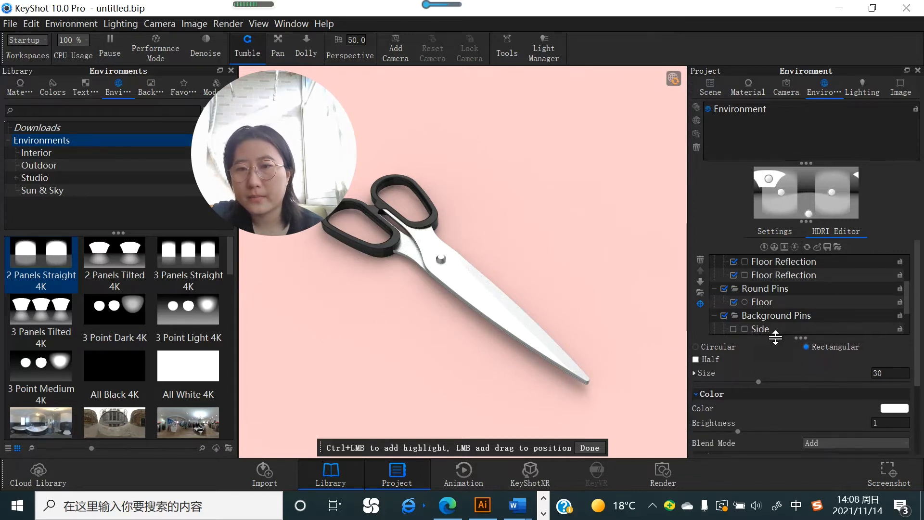
pyautogui.click(696, 361)
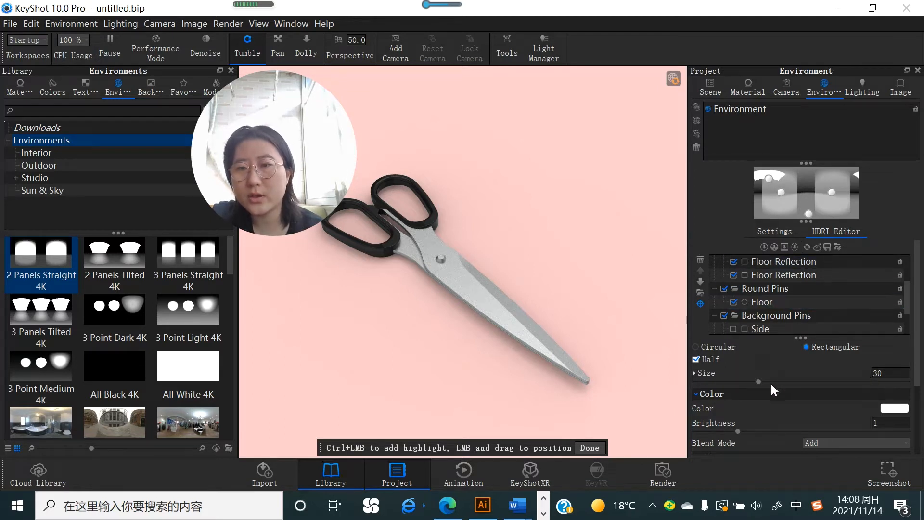
pyautogui.moveTo(759, 381); pyautogui.dragTo(830, 380)
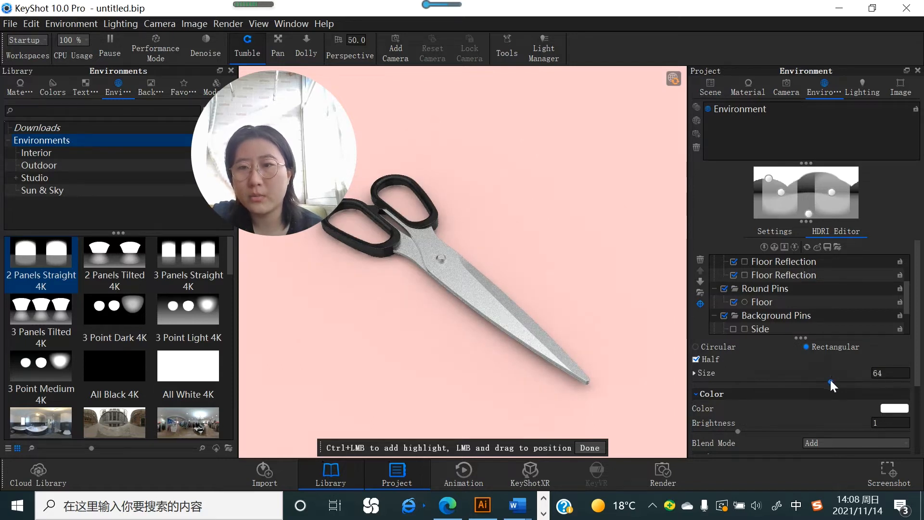
pyautogui.moveTo(829, 379); pyautogui.dragTo(706, 383)
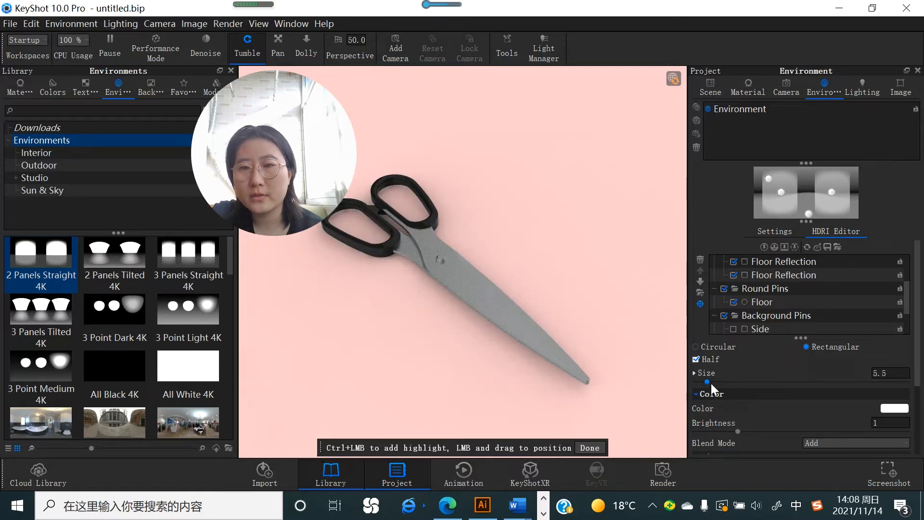
pyautogui.moveTo(714, 383); pyautogui.dragTo(793, 381)
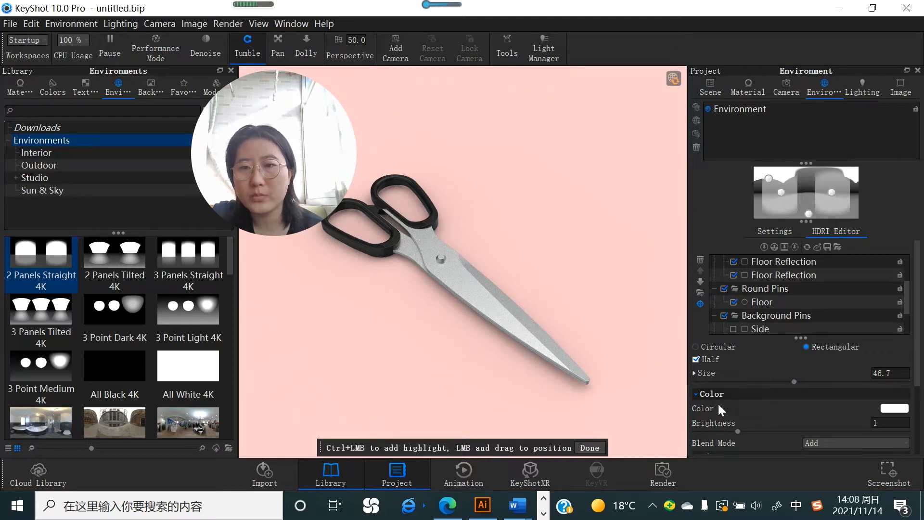
# Change the colour of Pin #14 to light cyan, hex #5FFFF2.
pyautogui.click(894, 407)
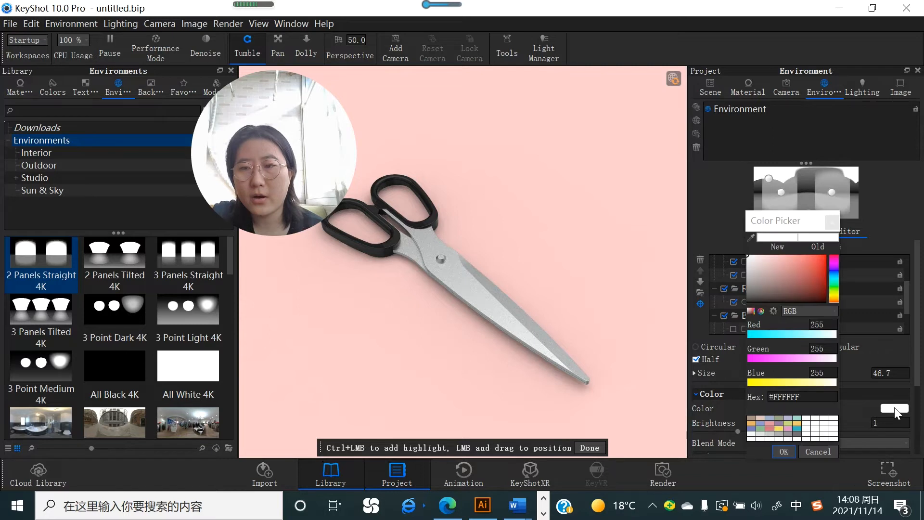
pyautogui.click(833, 279)
pyautogui.click(803, 259)
pyautogui.click(815, 250)
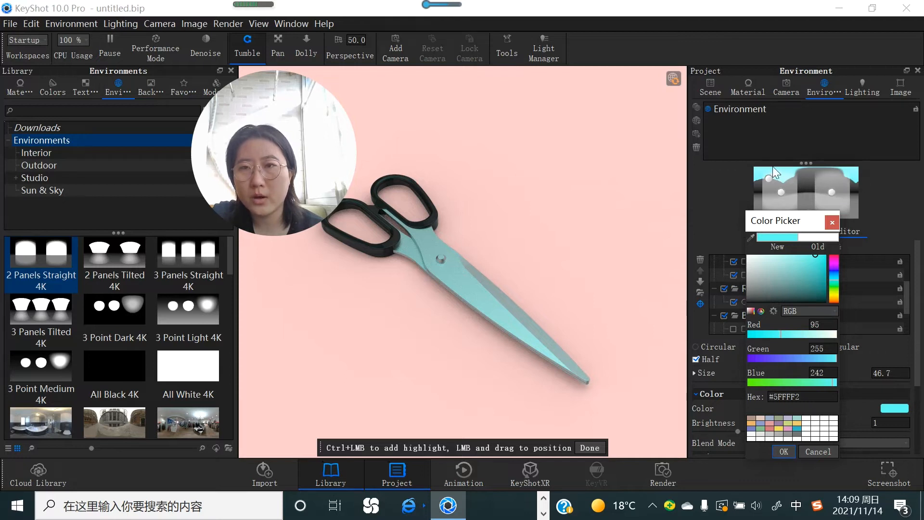
pyautogui.click(785, 451)
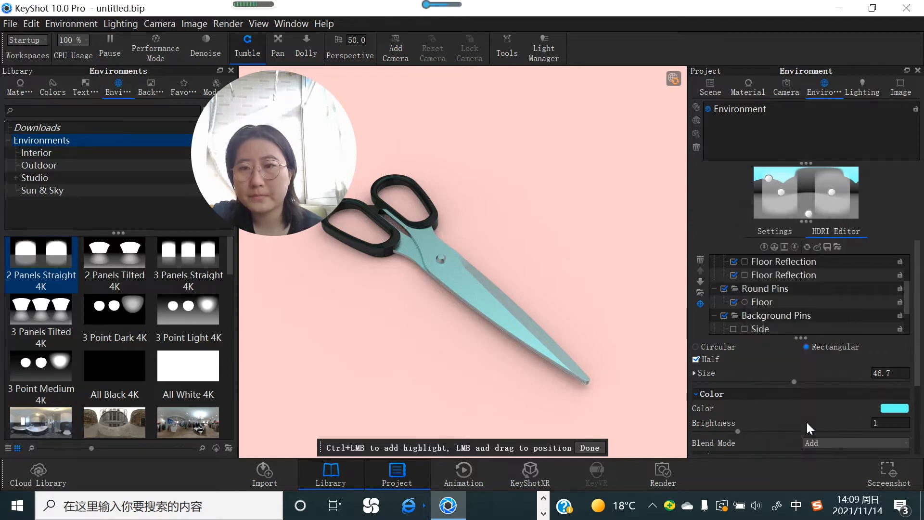
# Raise Pin #14's brightness to about 2.075 and try the Blend and Alpha blend modes before choosing Screen.
pyautogui.scroll(-1, 743, 428)
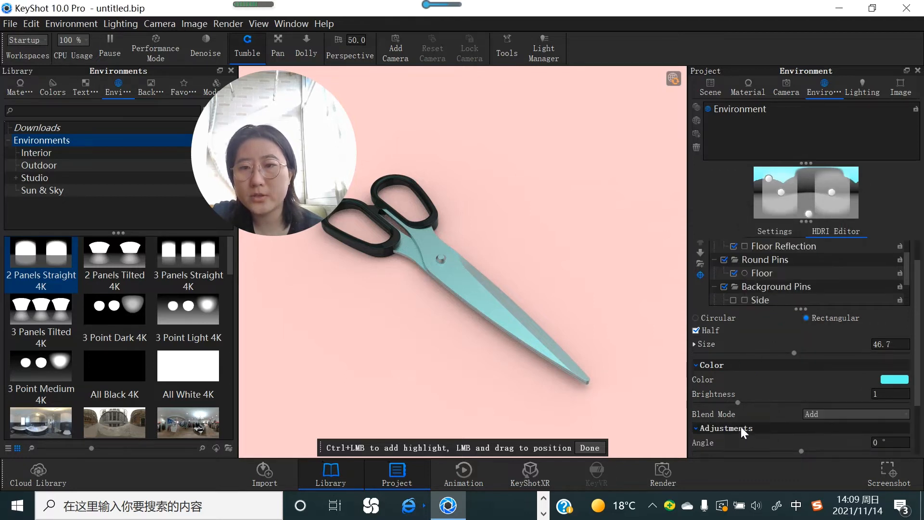
pyautogui.moveTo(738, 402); pyautogui.dragTo(784, 399)
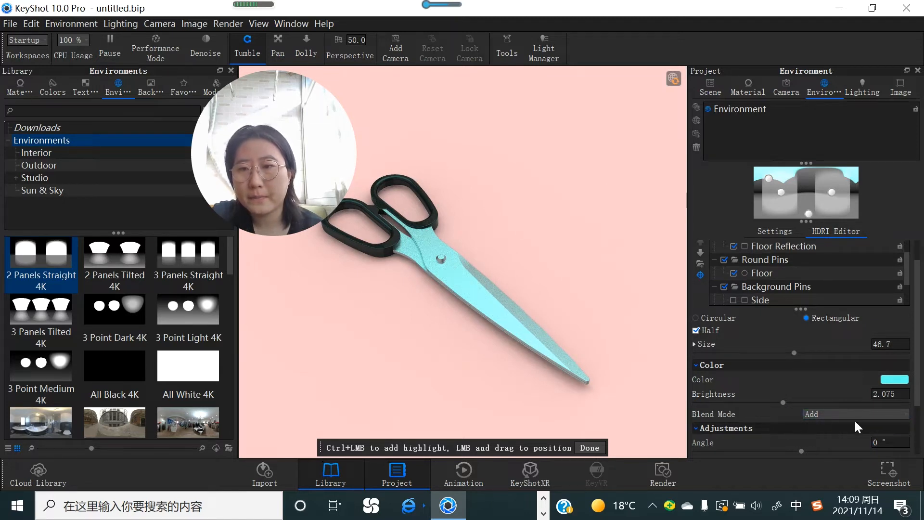
pyautogui.click(821, 414)
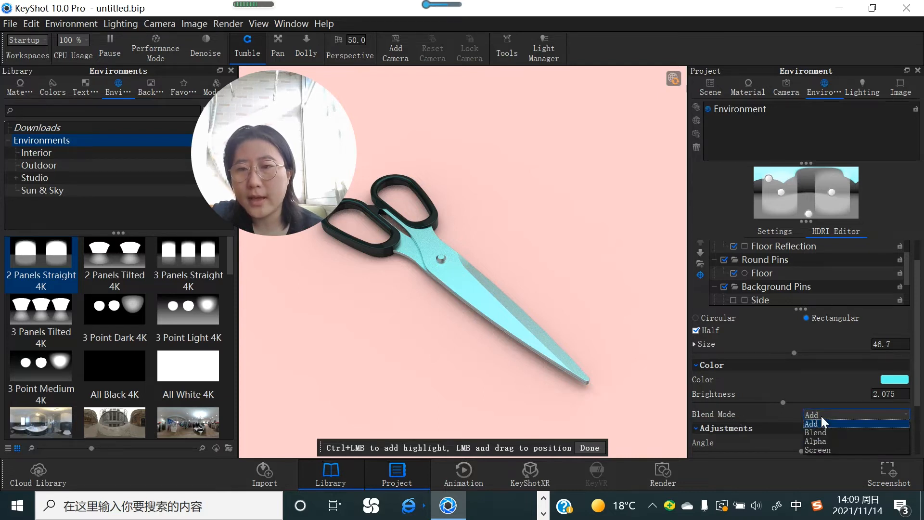
pyautogui.click(818, 432)
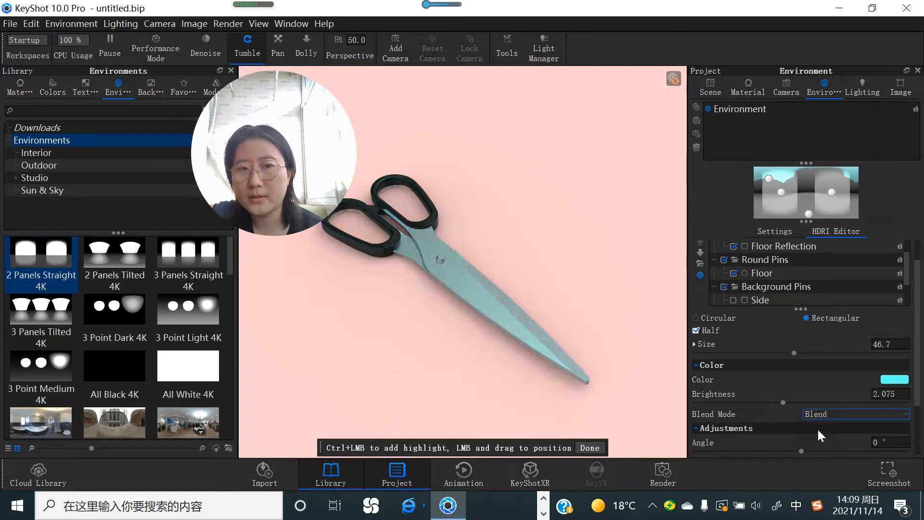
pyautogui.click(825, 415)
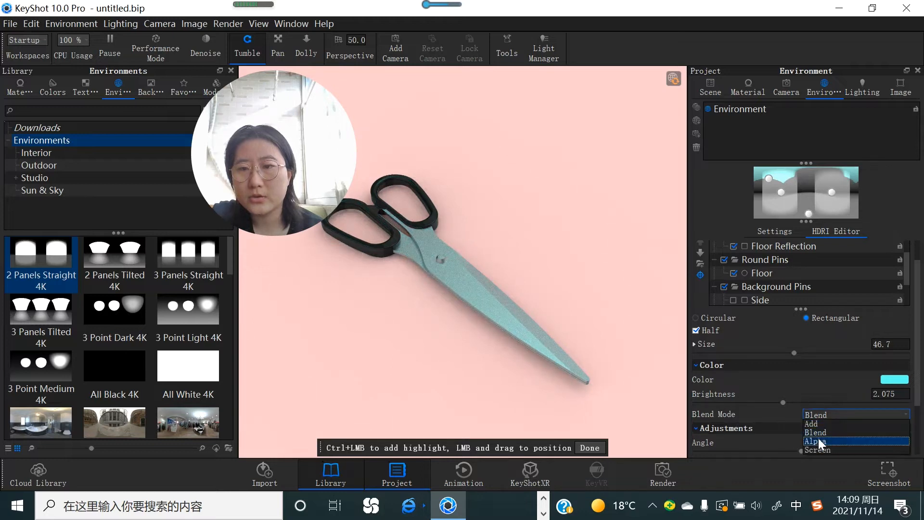
pyautogui.click(818, 438)
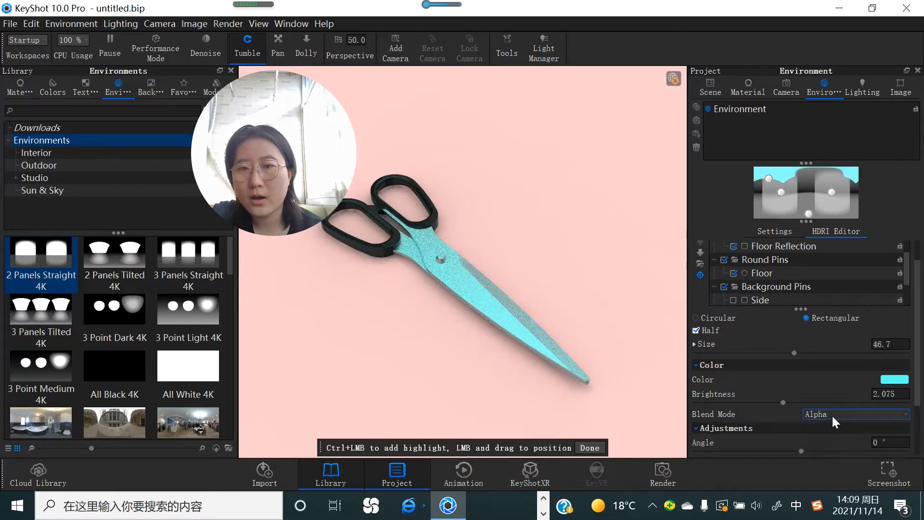
pyautogui.click(832, 415)
pyautogui.click(819, 449)
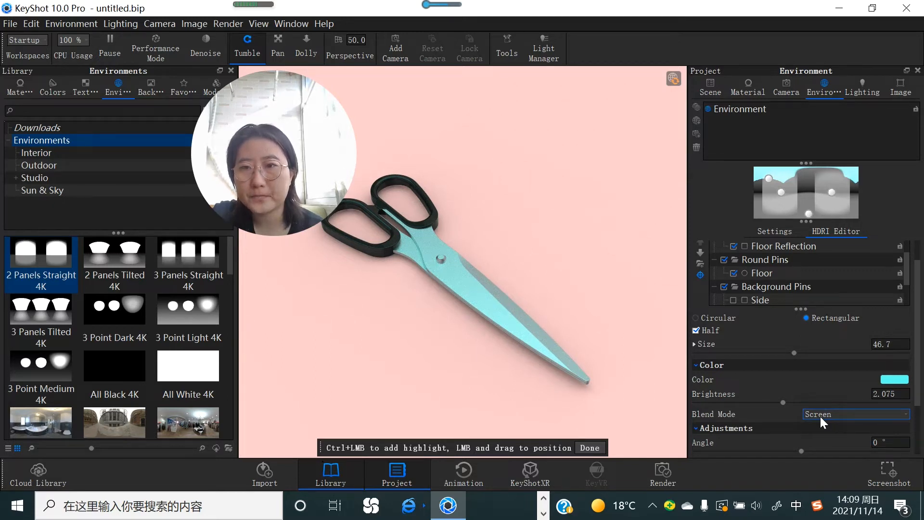
# Add three circular pins to the Round Pins group, placing the last one as a highlight on the upper scissor handle.
pyautogui.click(773, 262)
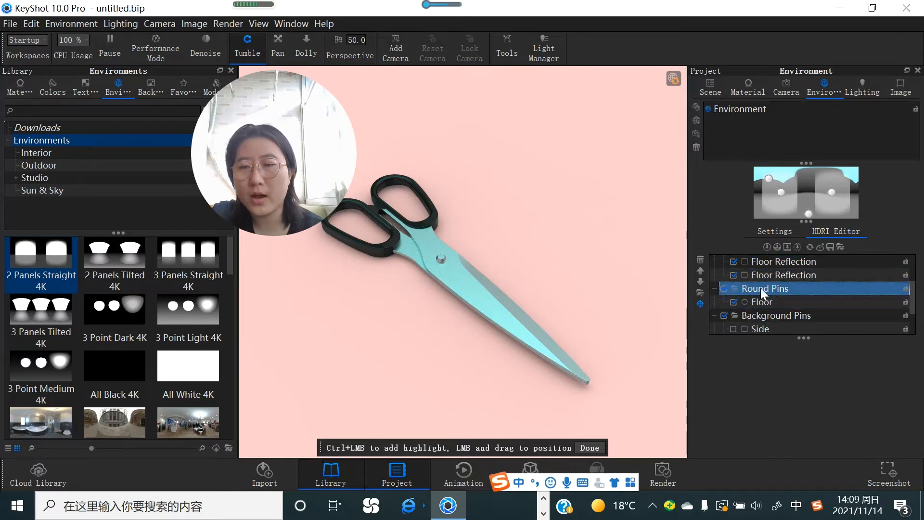
pyautogui.click(767, 247)
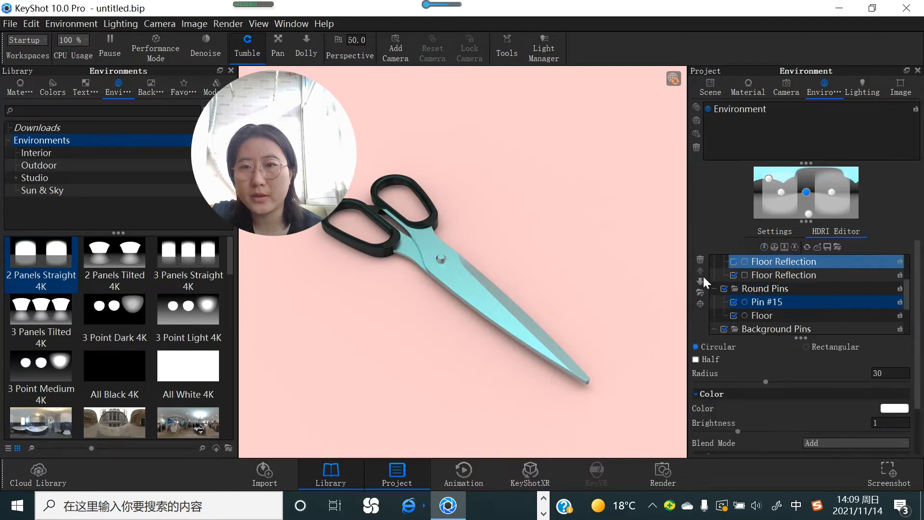
pyautogui.click(768, 301)
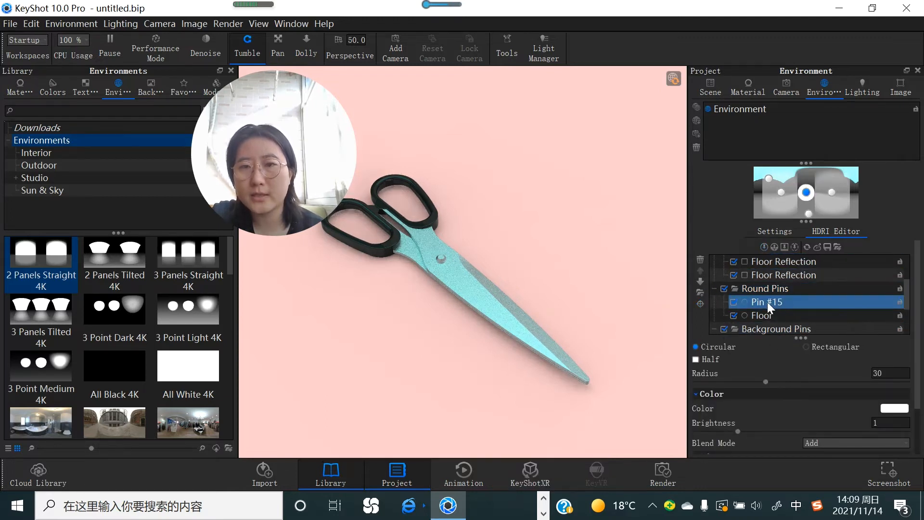
pyautogui.scroll(2, 479, 299)
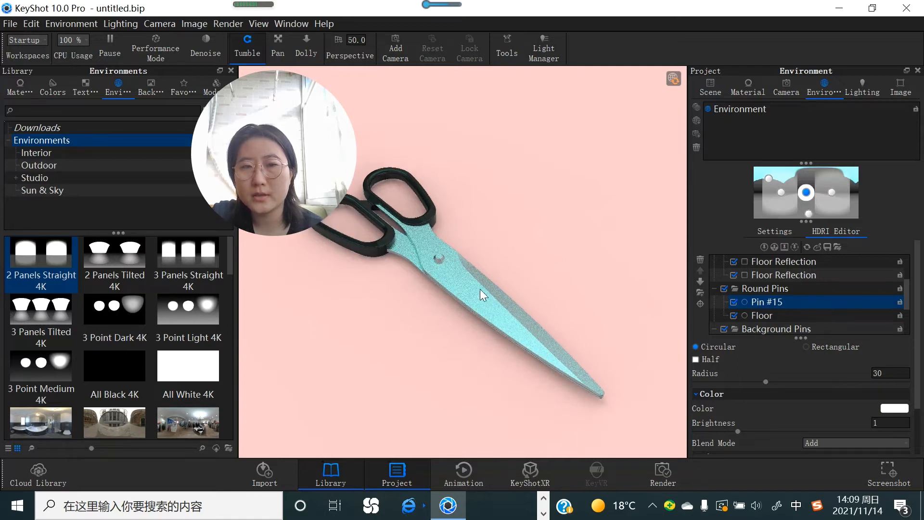
pyautogui.click(762, 245)
pyautogui.keyDown('ctrl'); pyautogui.click(429, 209); pyautogui.keyUp('ctrl')
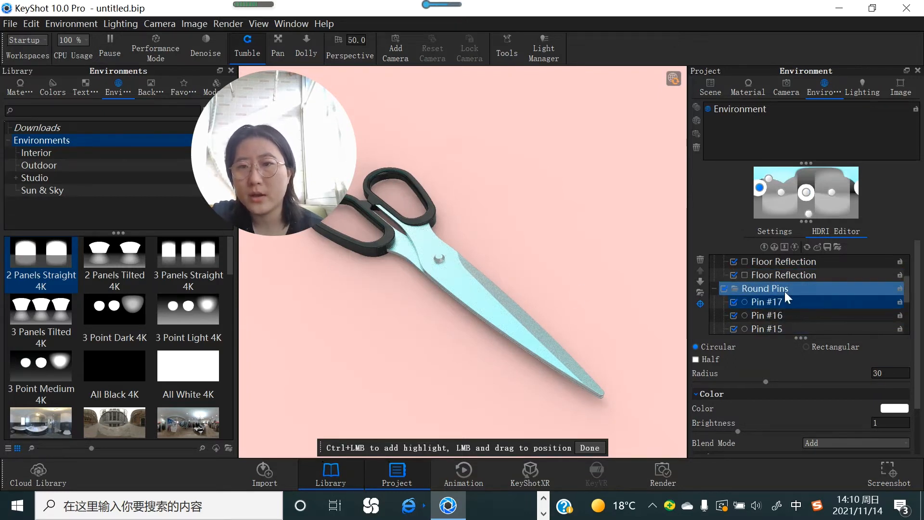
# Turn off Pin #17 and Pin #16 in the Round Pins group.
pyautogui.click(733, 302)
pyautogui.click(733, 315)
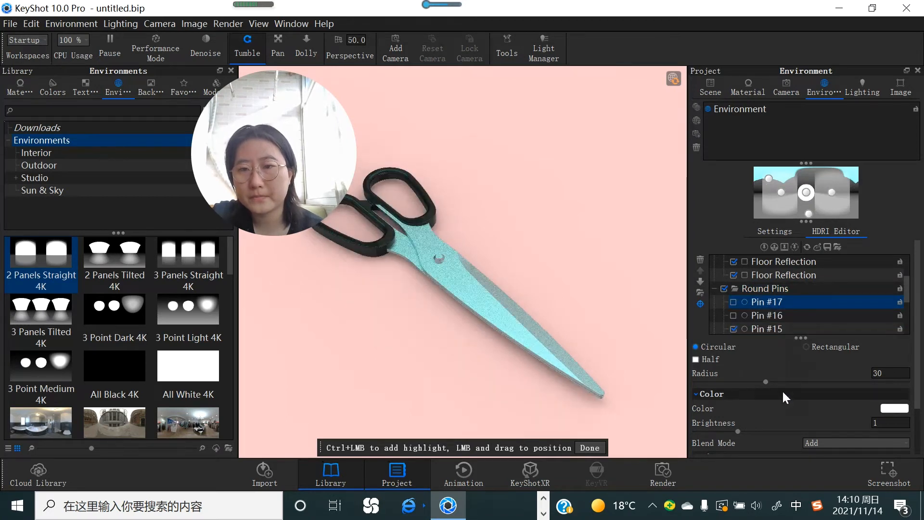
pyautogui.scroll(-2, 783, 391)
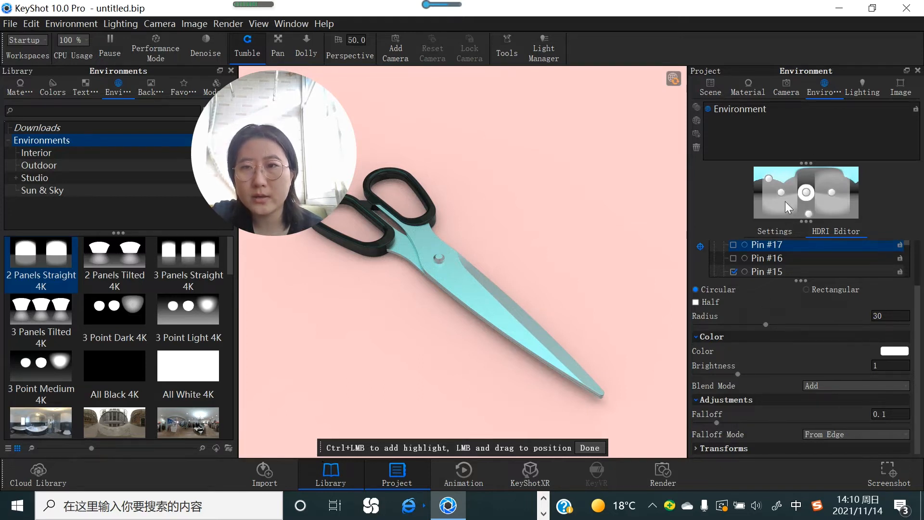
# Select Pin #14 in the Rectangular Pins group, rotate it to an angle of about 78.48° and set its rounded corner to 1.
pyautogui.scroll(5, 794, 327)
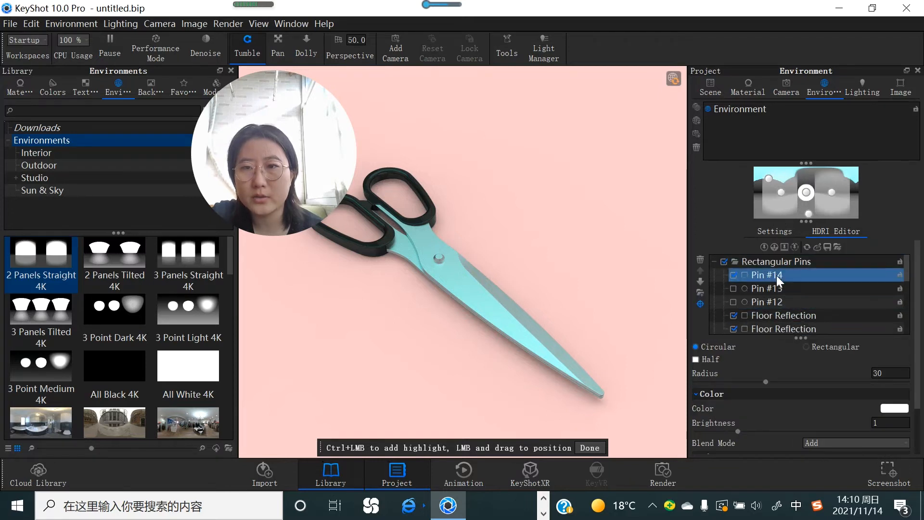
pyautogui.click(784, 277)
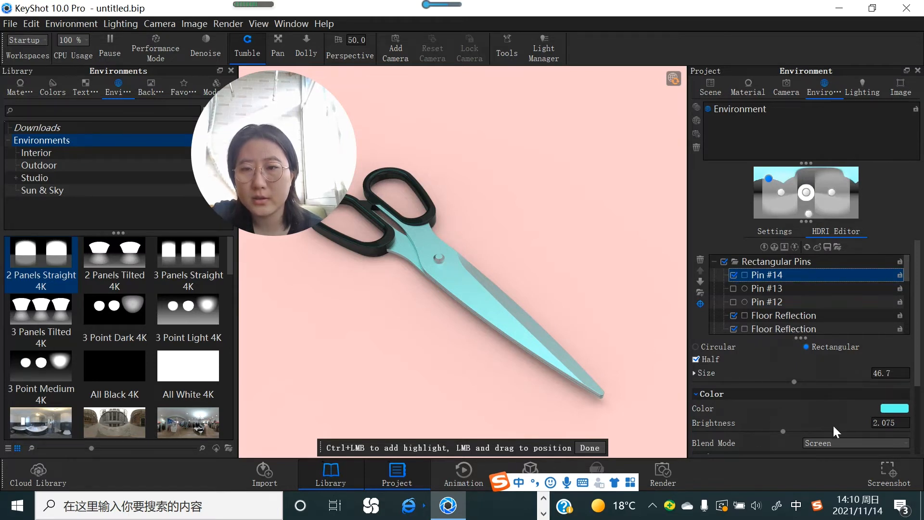
pyautogui.scroll(-2, 833, 424)
pyautogui.scroll(-1, 833, 423)
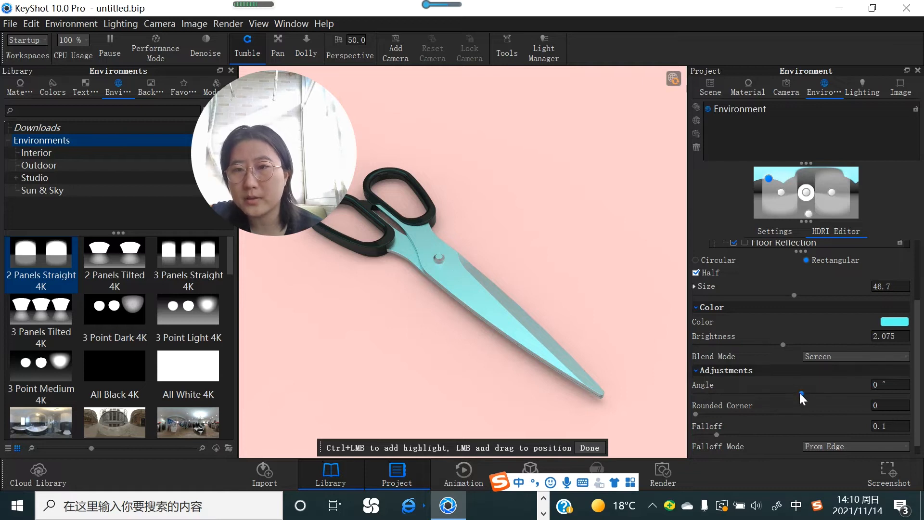
pyautogui.moveTo(799, 393); pyautogui.dragTo(845, 388)
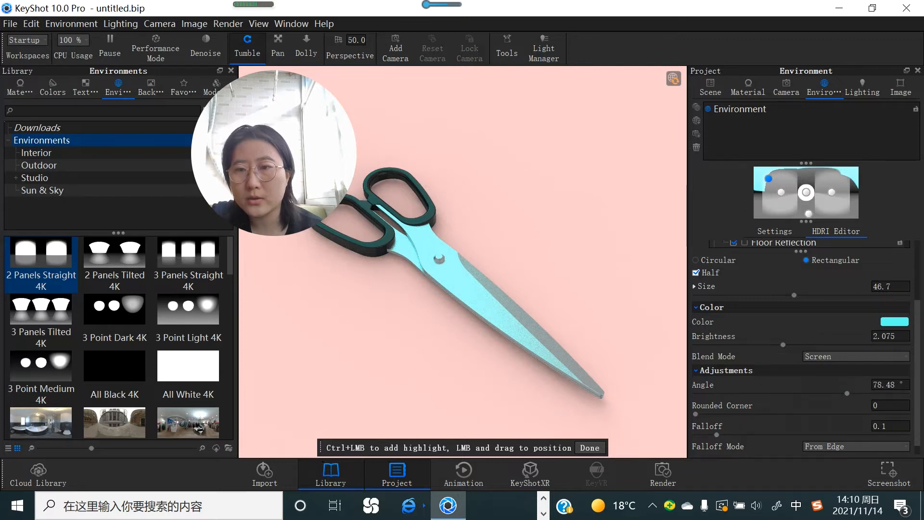
pyautogui.click(874, 406)
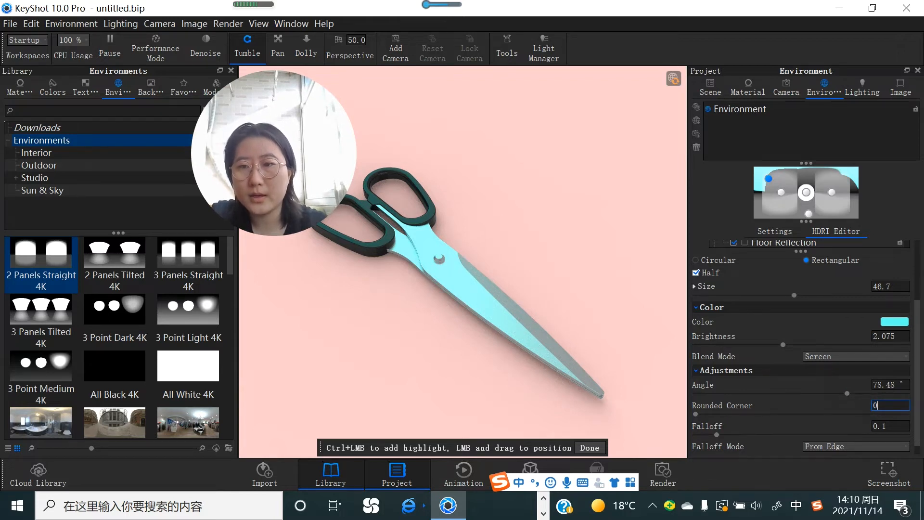
pyautogui.moveTo(696, 414); pyautogui.dragTo(908, 416)
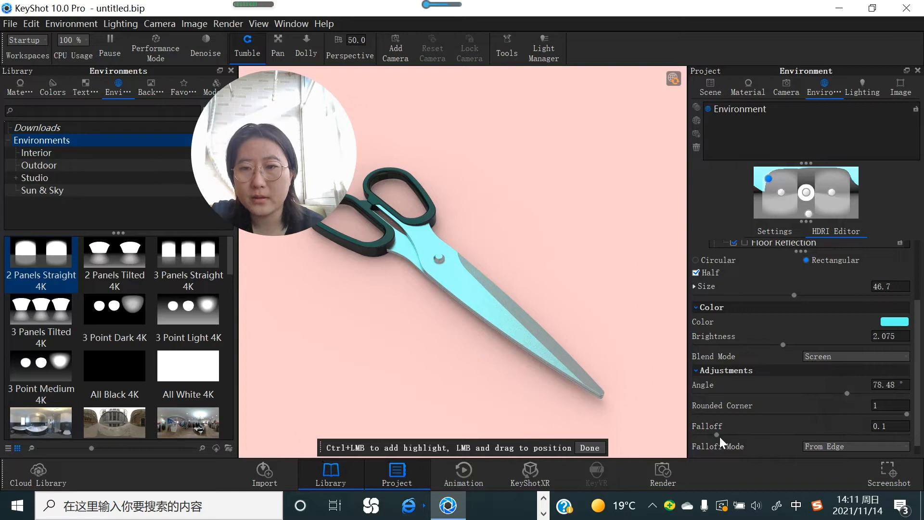
# Set Pin #14's falloff to about 0.538 and its falloff mode to Rectangular.
pyautogui.moveTo(718, 435); pyautogui.dragTo(811, 436)
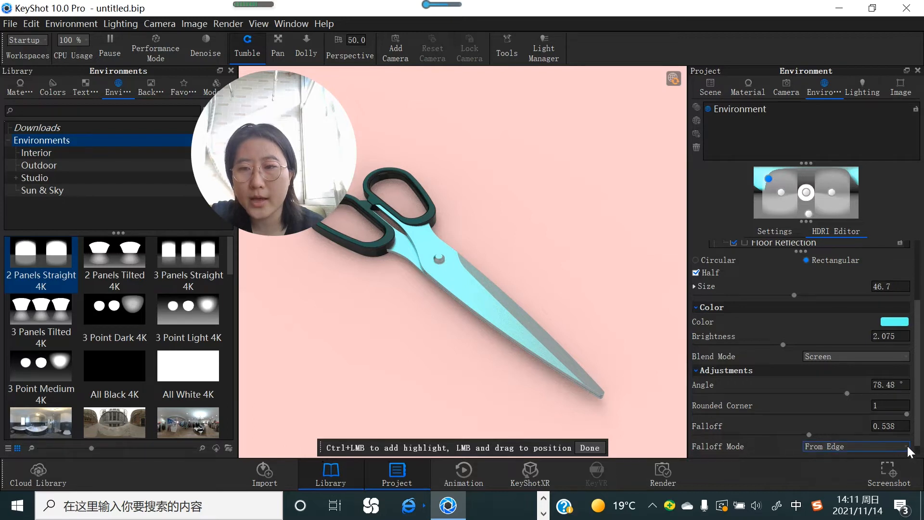
pyautogui.click(847, 446)
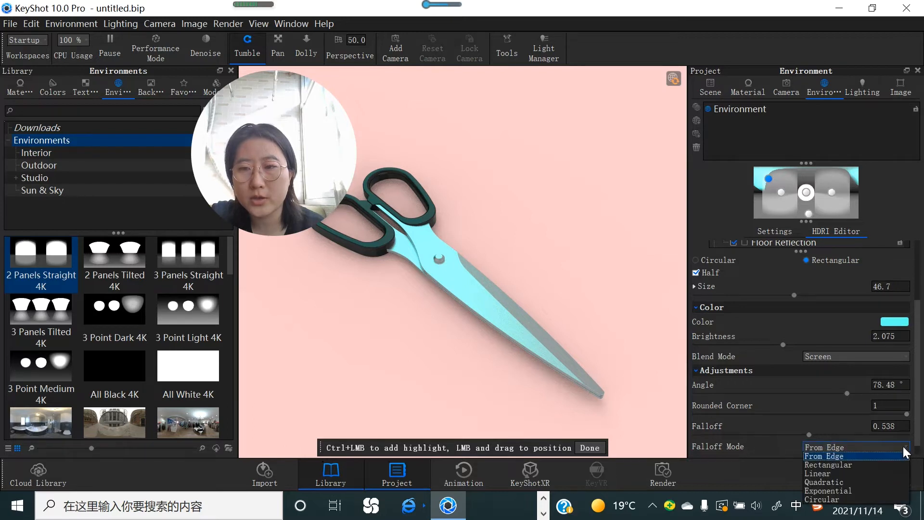
pyautogui.click(854, 463)
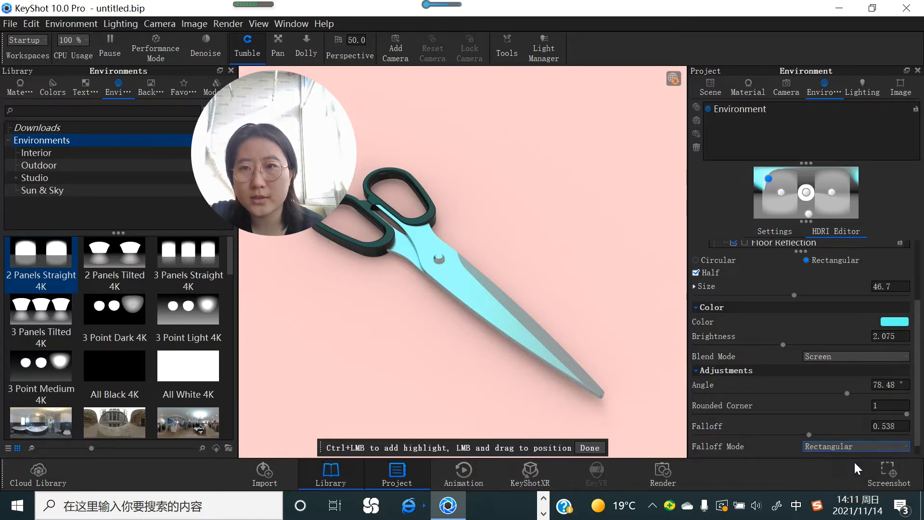
# Try Linear, Quadratic and Exponential falloff modes on Pin #14, and finish with the Circular falloff mode.
pyautogui.click(905, 448)
pyautogui.click(821, 472)
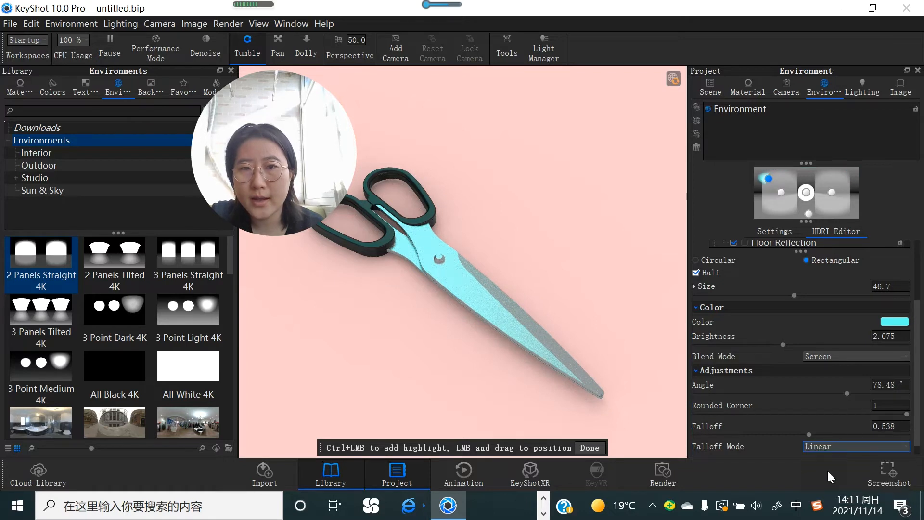
pyautogui.click(905, 448)
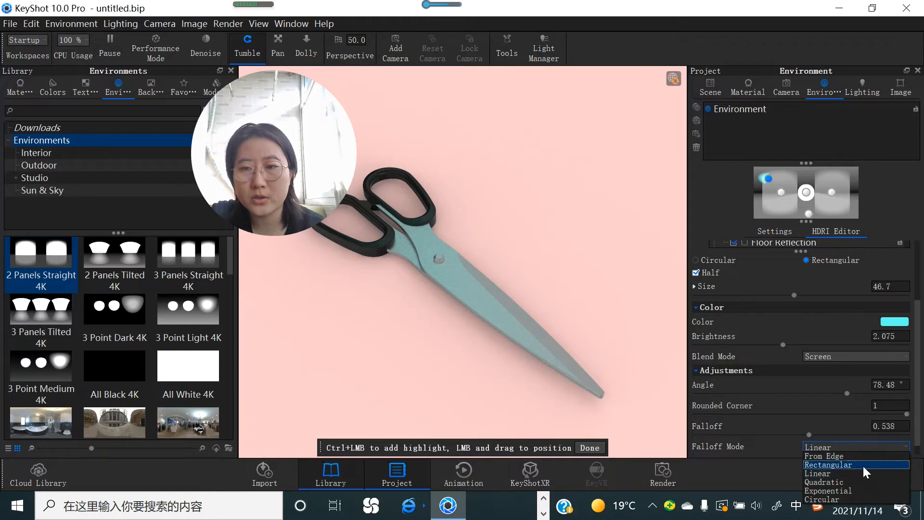
pyautogui.click(836, 482)
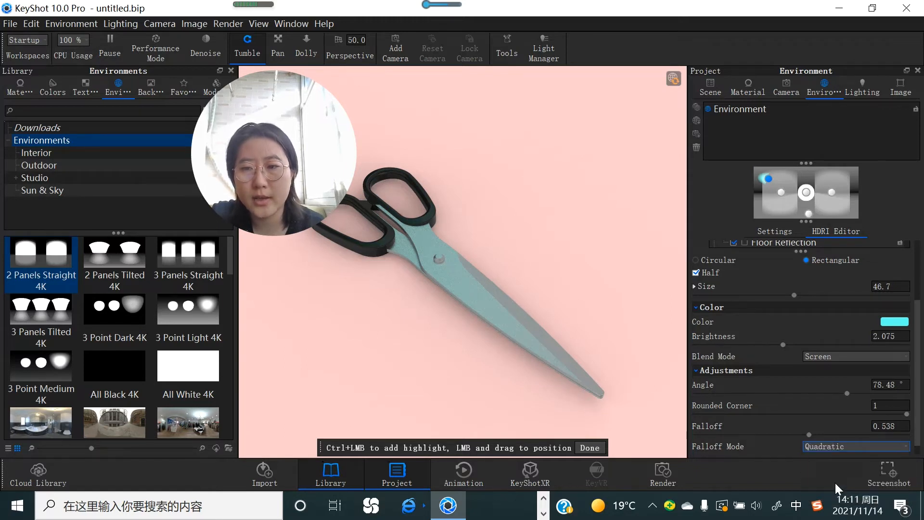
pyautogui.click(907, 449)
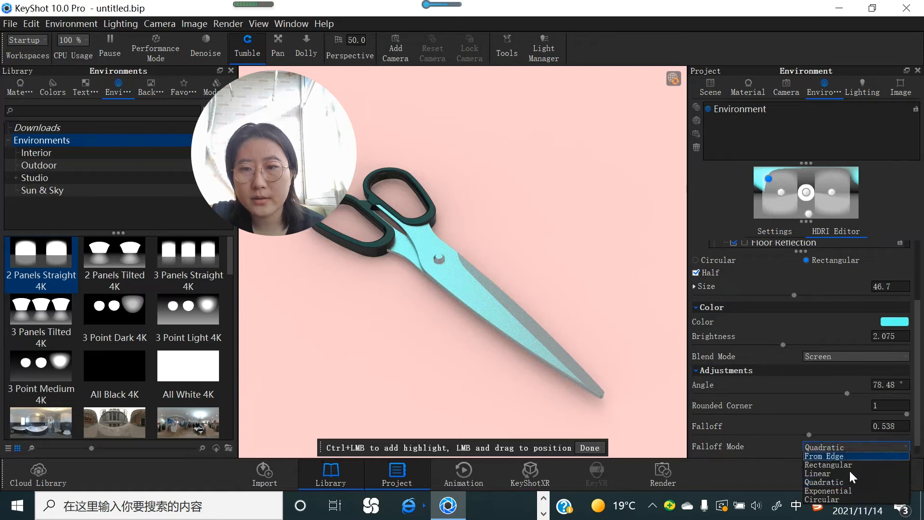
pyautogui.click(829, 490)
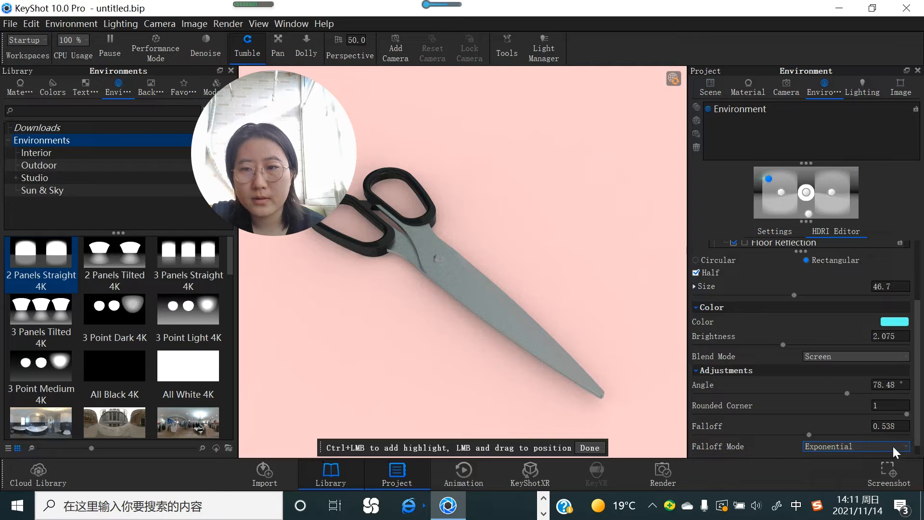
pyautogui.click(894, 447)
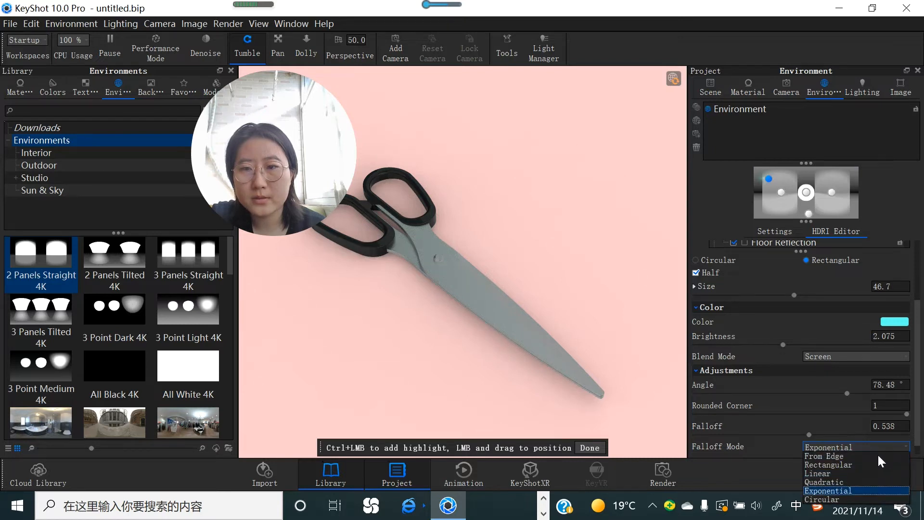
pyautogui.click(823, 500)
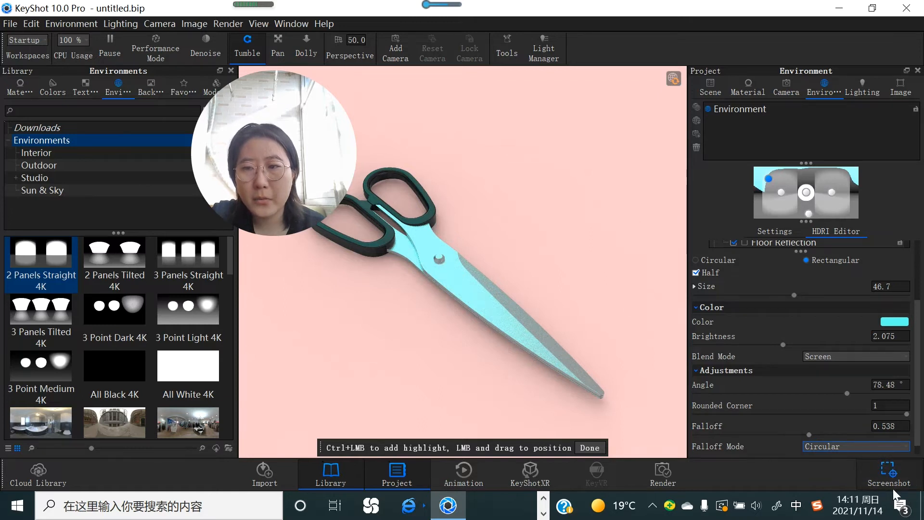
pyautogui.click(893, 470)
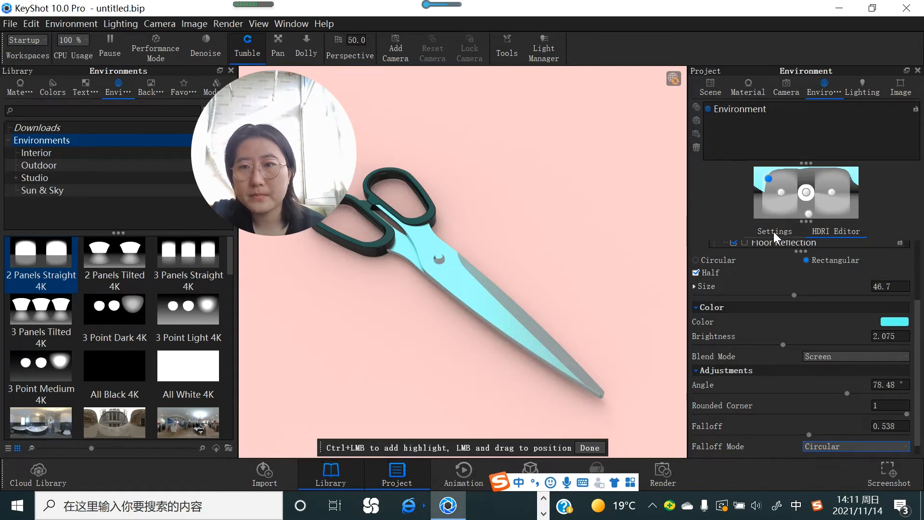
# Expand Pin #14's transform settings and set its azimuth to about 21.6° and its elevation to about -16.2°.
pyautogui.scroll(3, 771, 274)
pyautogui.scroll(-4, 787, 293)
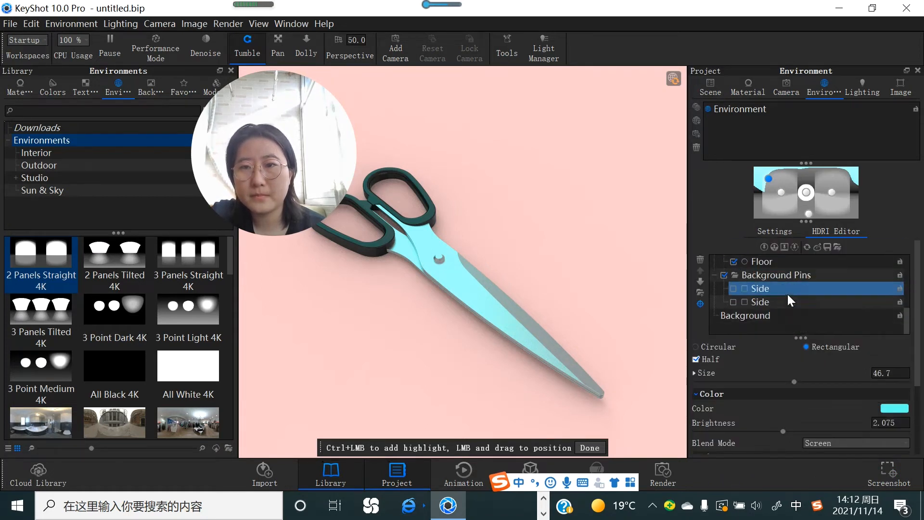
pyautogui.scroll(-2, 858, 403)
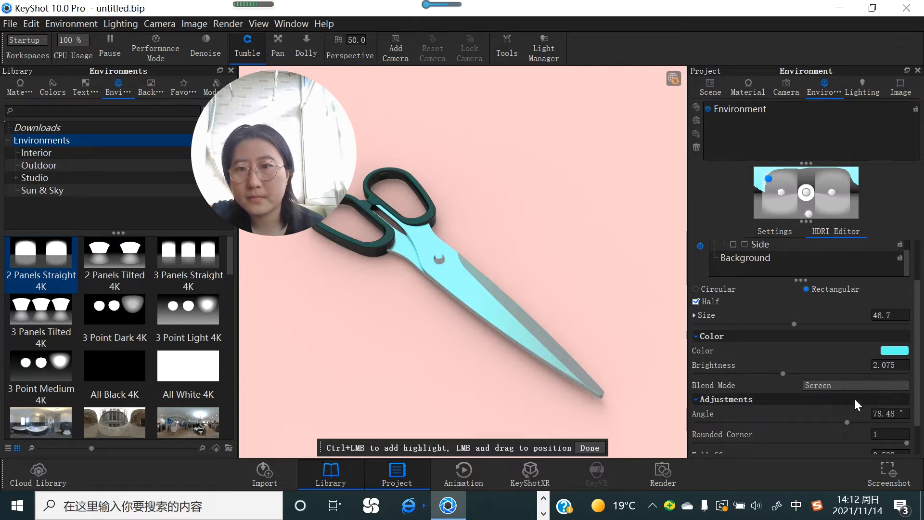
pyautogui.scroll(-1, 854, 397)
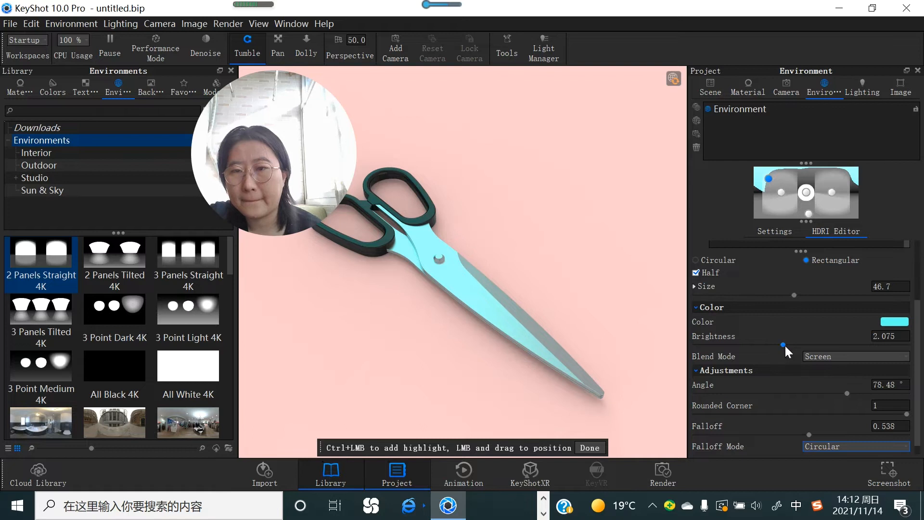
pyautogui.scroll(-1, 872, 346)
pyautogui.scroll(1, 850, 337)
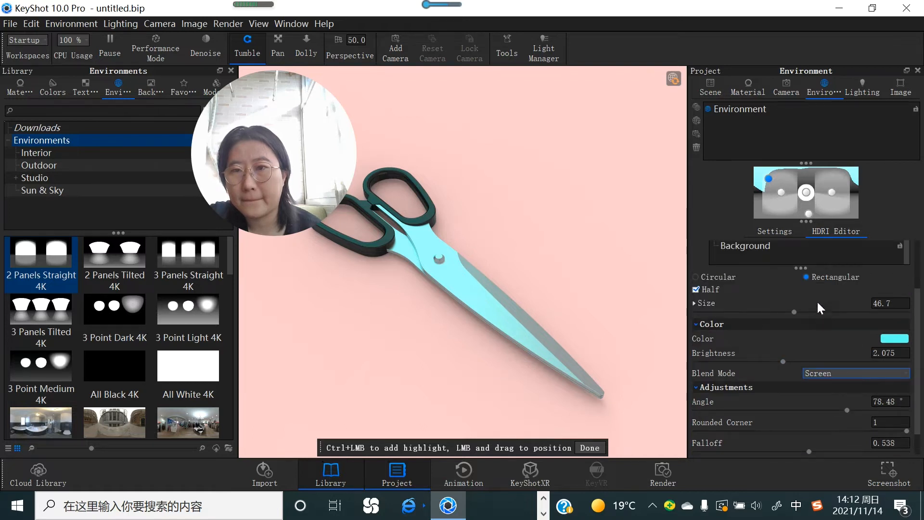
pyautogui.scroll(-1, 823, 337)
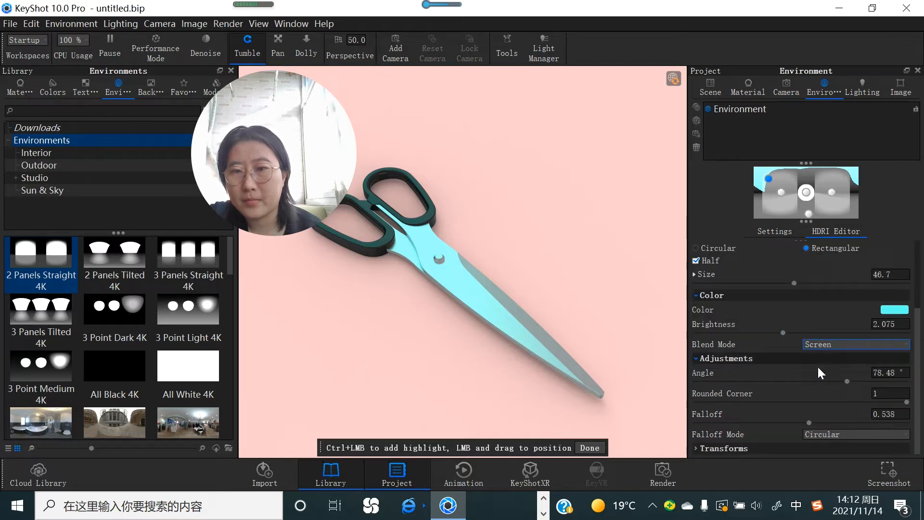
pyautogui.click(697, 448)
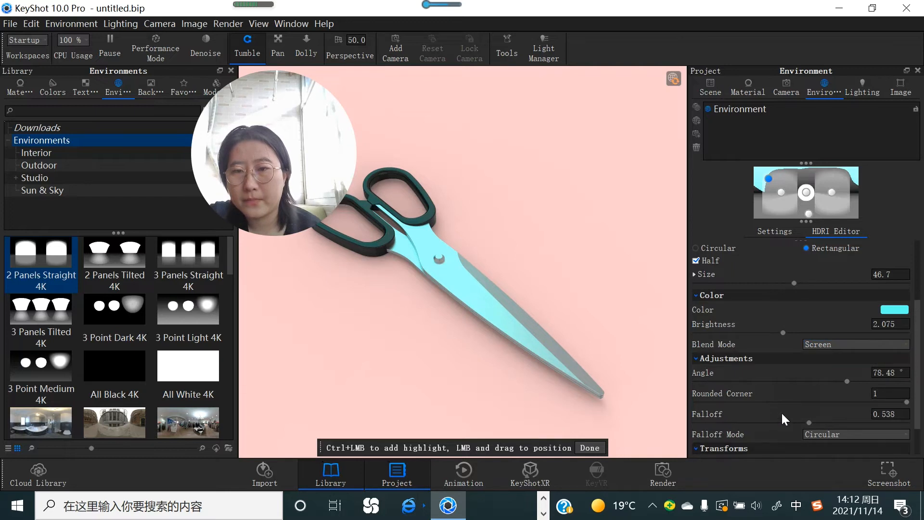
pyautogui.scroll(-1, 781, 413)
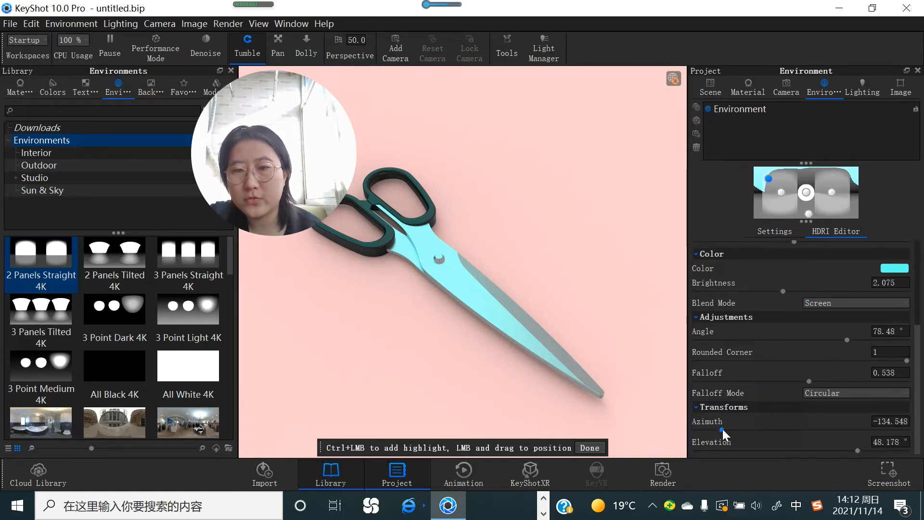
pyautogui.moveTo(723, 429); pyautogui.dragTo(812, 429)
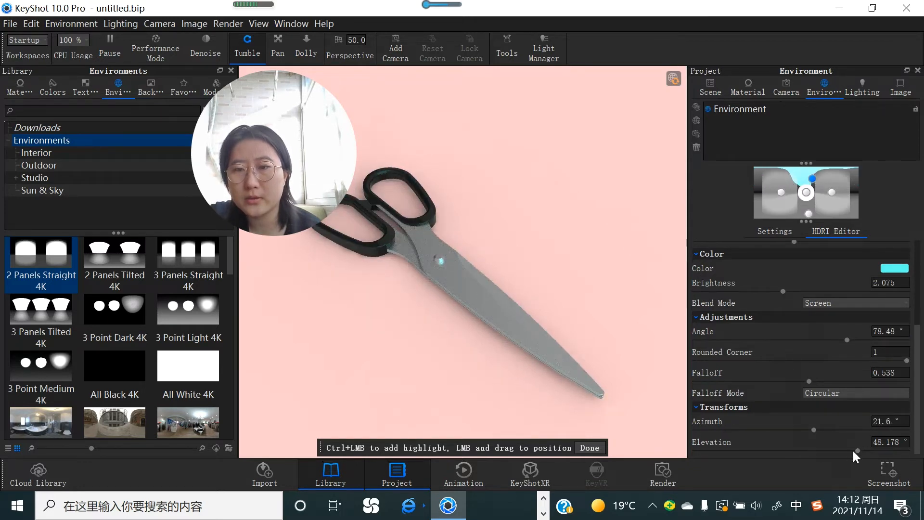
pyautogui.moveTo(854, 450); pyautogui.dragTo(781, 449)
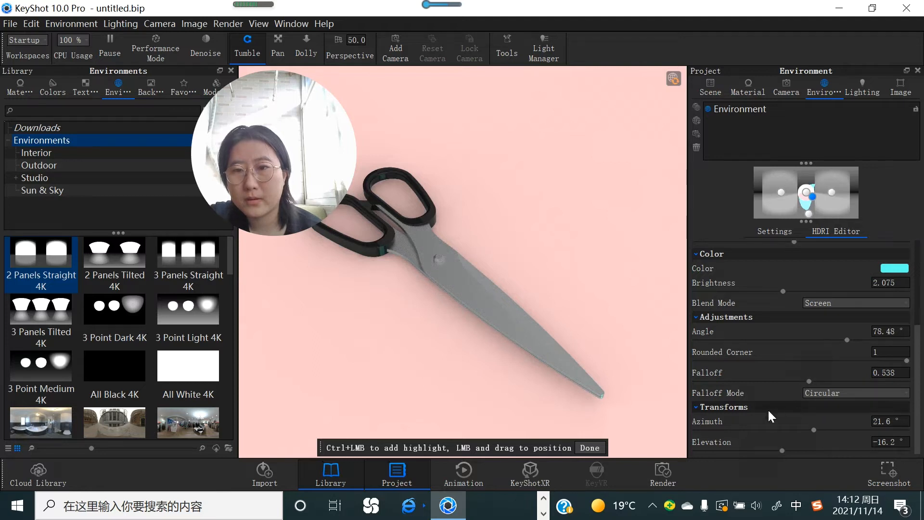
pyautogui.scroll(1, 734, 365)
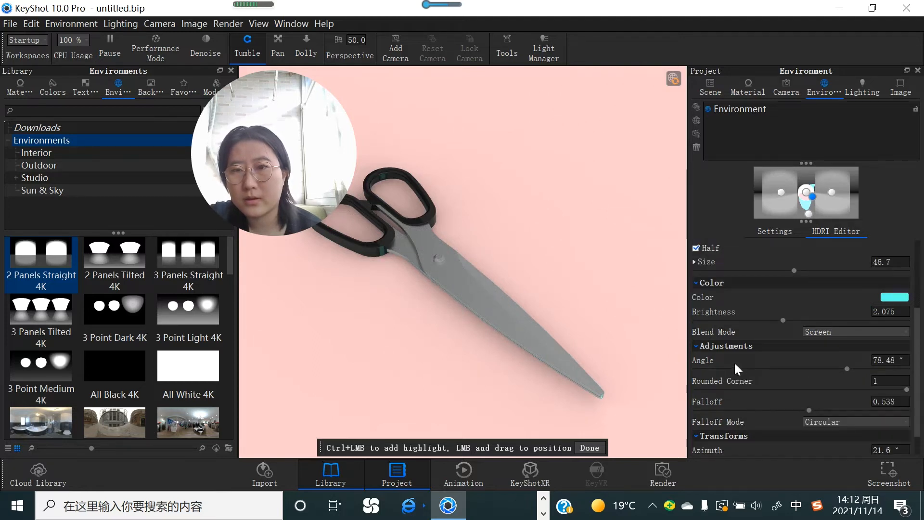
pyautogui.scroll(1, 734, 362)
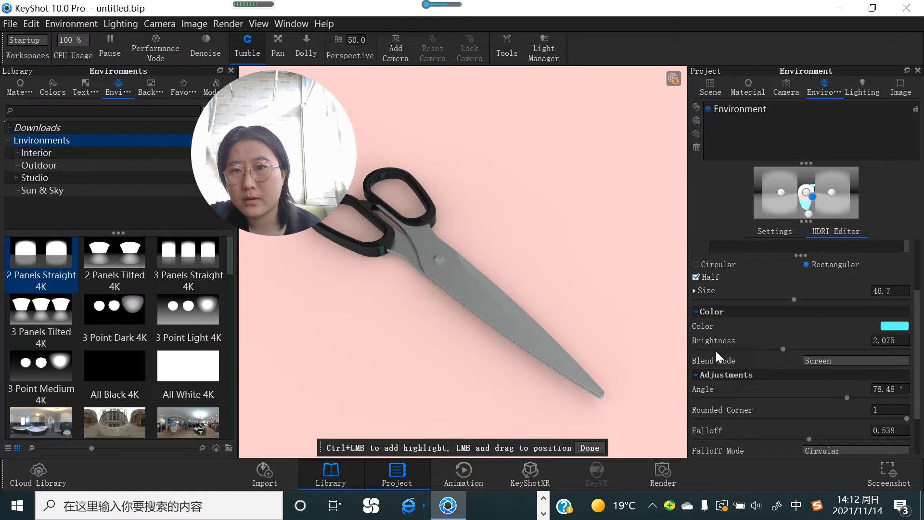
pyautogui.click(884, 328)
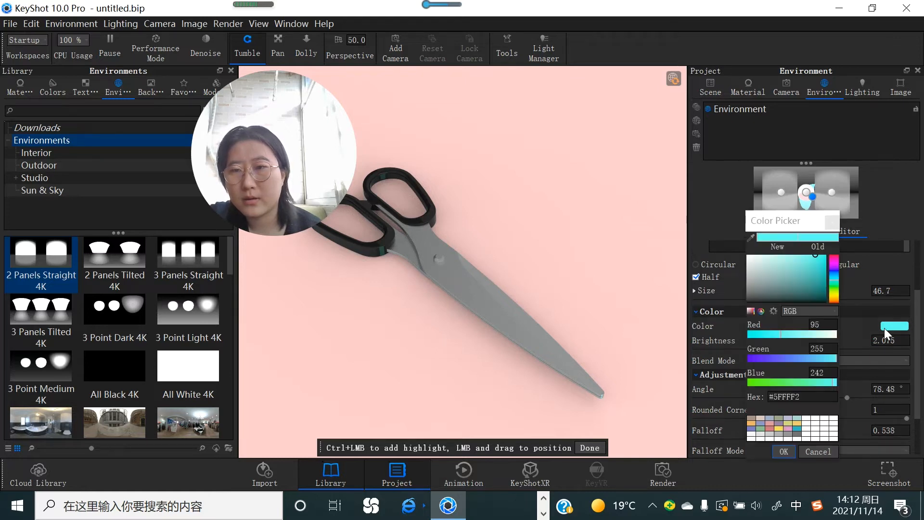
pyautogui.click(832, 222)
# Change the shape of Pin #14 from rectangular to circular.
pyautogui.scroll(2, 821, 330)
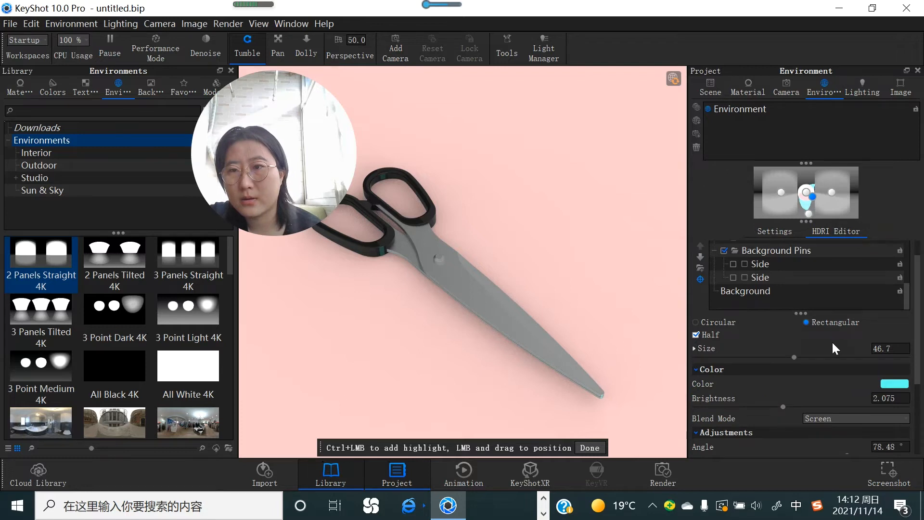
pyautogui.click(721, 321)
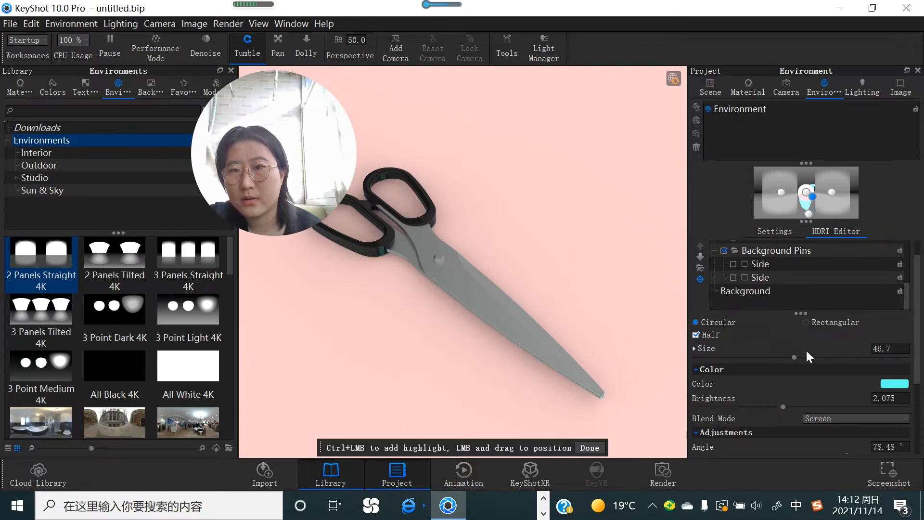
pyautogui.scroll(-2, 841, 368)
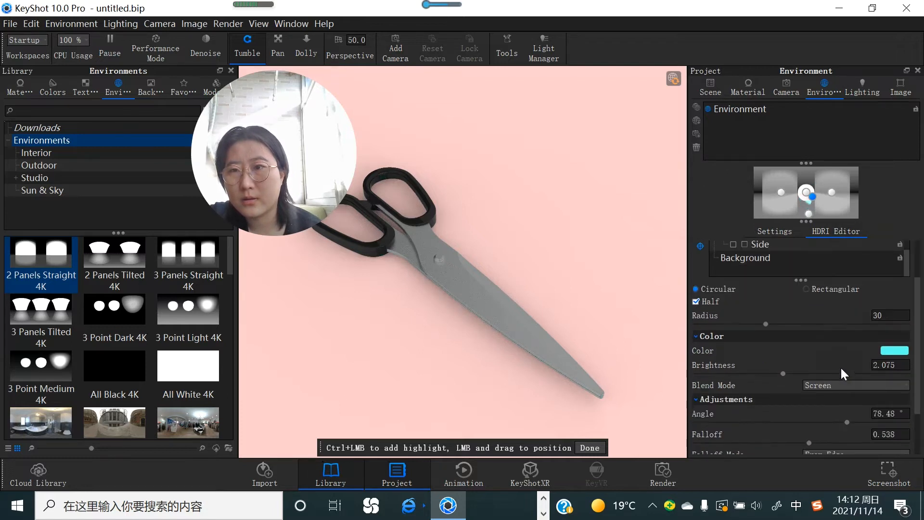
# Examine the environment's transform, background and ground settings, and review the pin list and the selected pin's adjustments.
pyautogui.scroll(3, 837, 361)
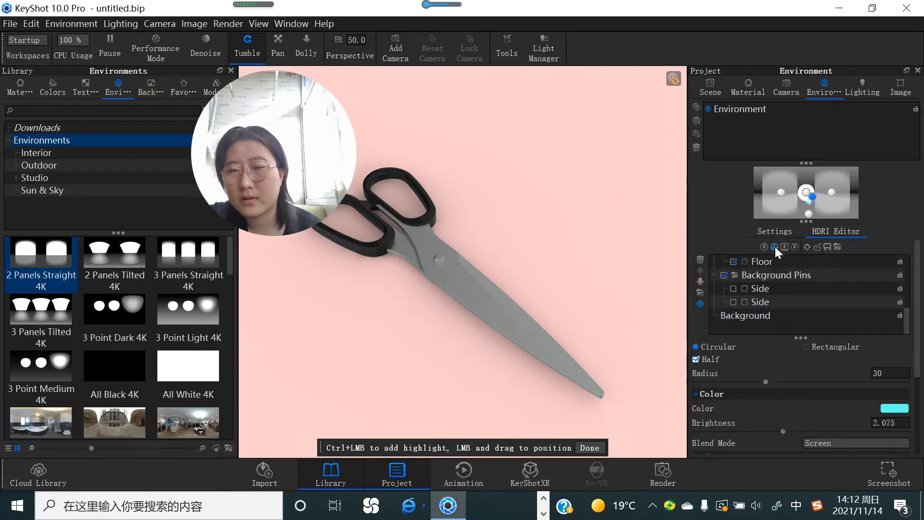
pyautogui.click(772, 228)
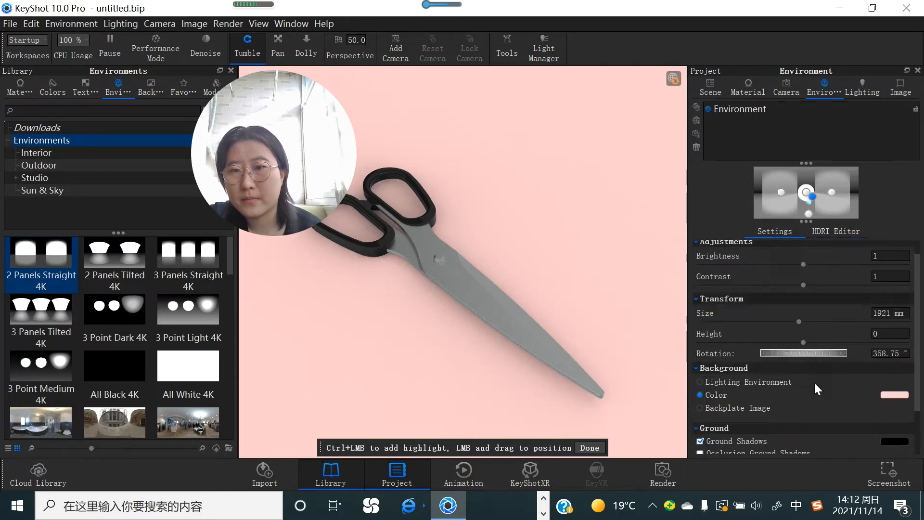
pyautogui.scroll(-1, 817, 392)
pyautogui.scroll(-1, 815, 390)
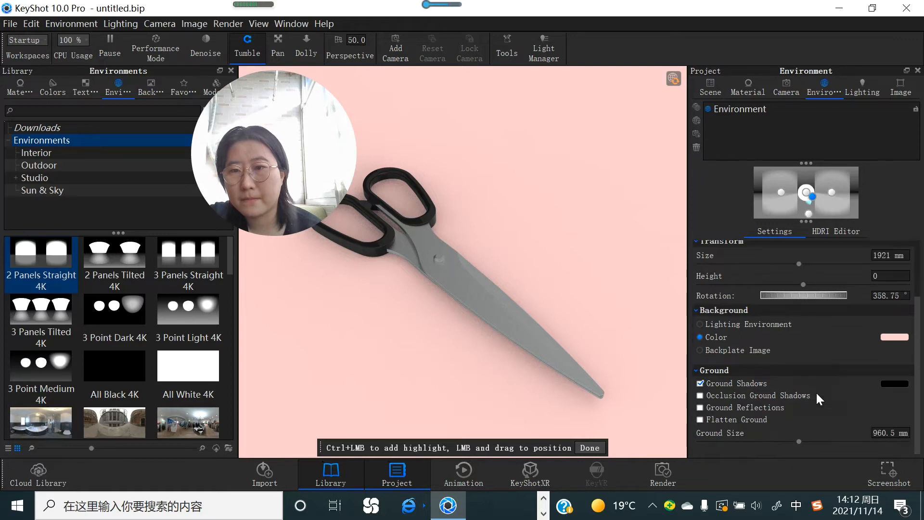
pyautogui.scroll(2, 813, 366)
pyautogui.click(825, 230)
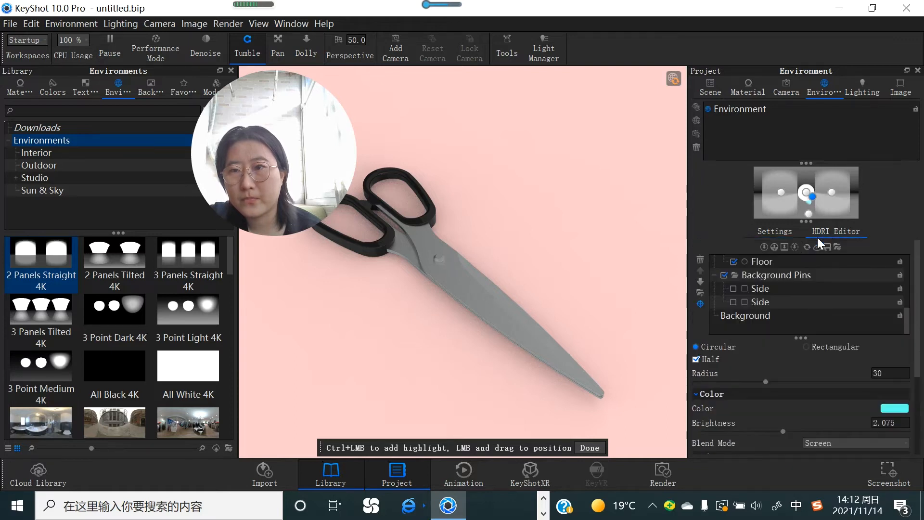
pyautogui.scroll(-5, 839, 426)
pyautogui.scroll(5, 830, 409)
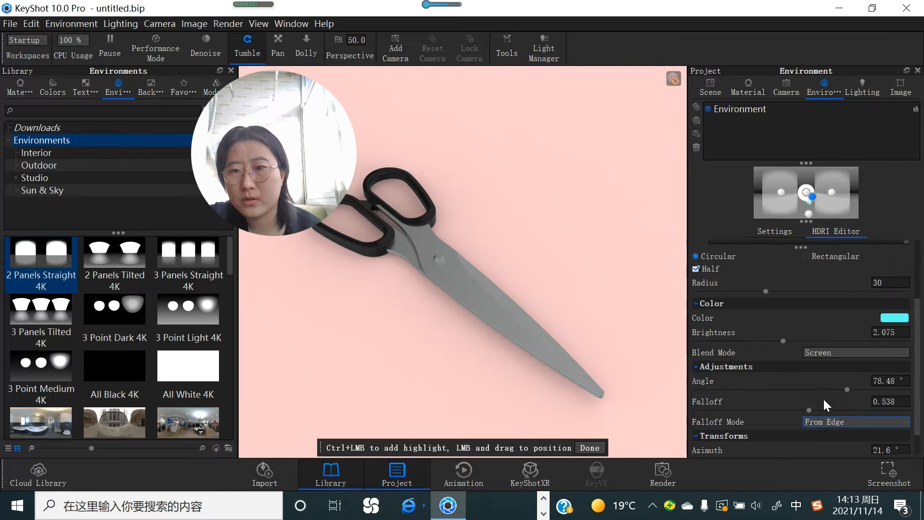
pyautogui.scroll(1, 803, 270)
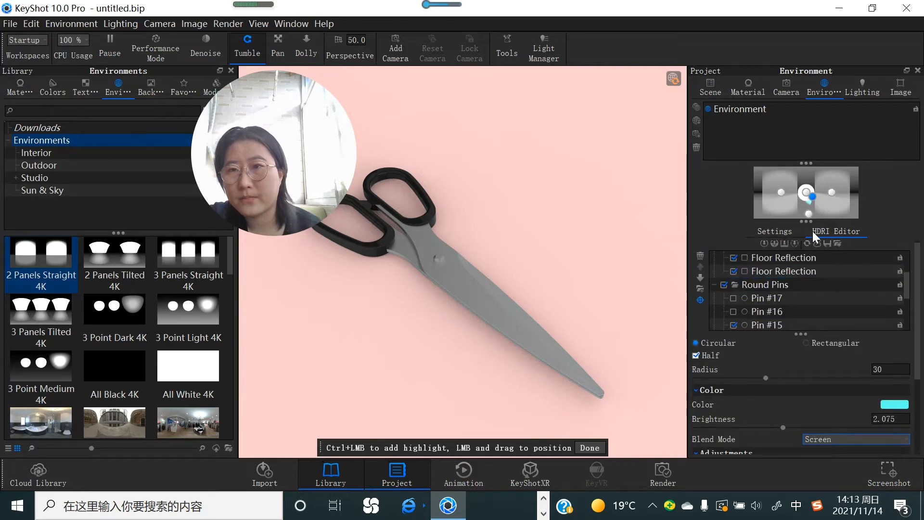
# Add a circular gradient pin to the environment and change its blue end colour stop to green #00FFA1.
pyautogui.scroll(1, 789, 249)
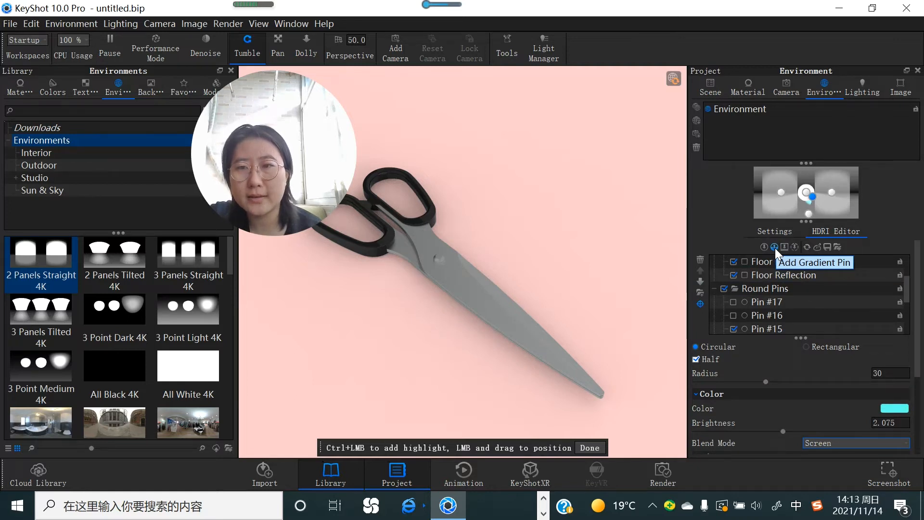
pyautogui.click(774, 248)
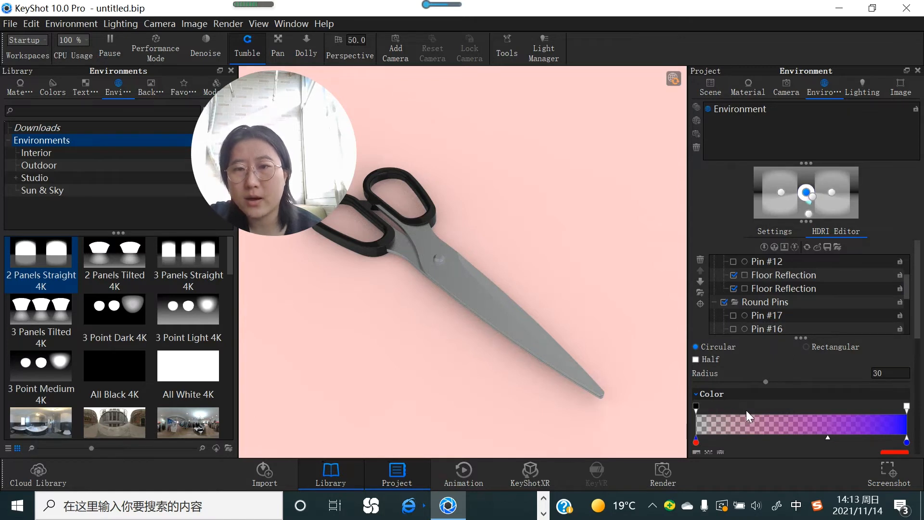
pyautogui.scroll(-2, 819, 443)
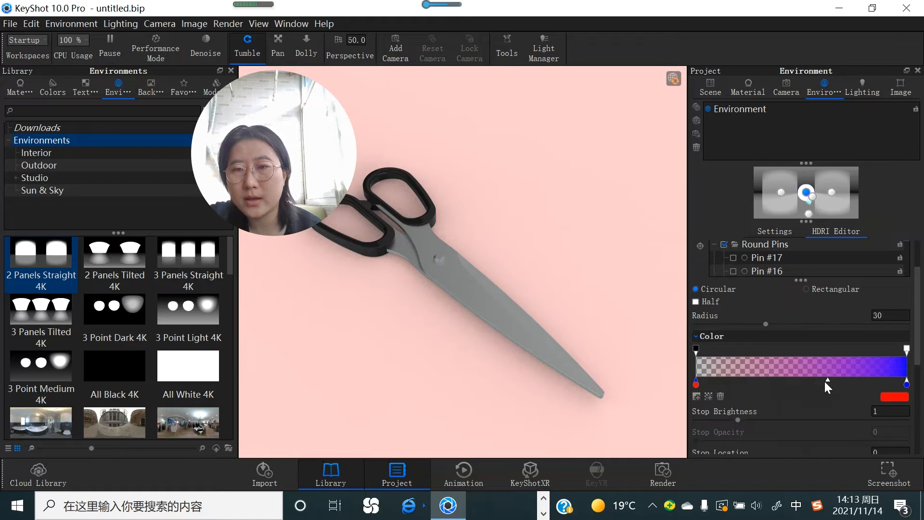
pyautogui.doubleClick(906, 384)
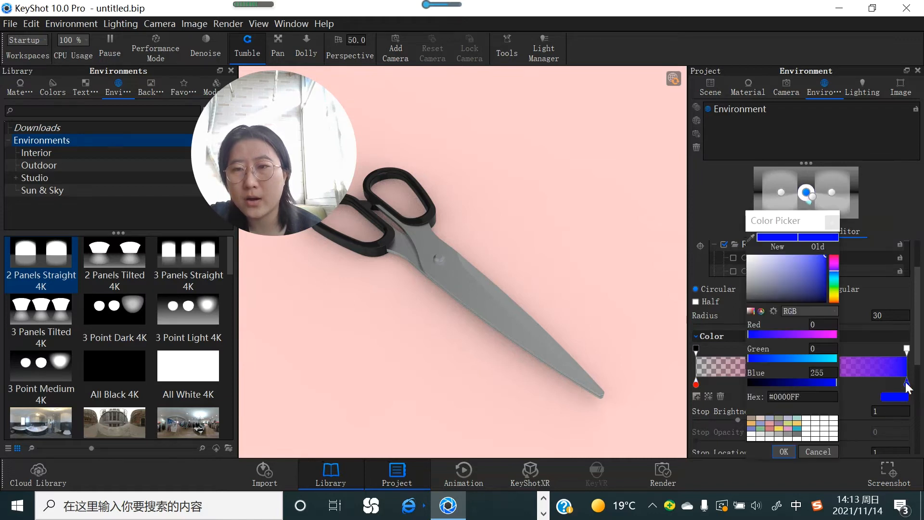
pyautogui.click(836, 284)
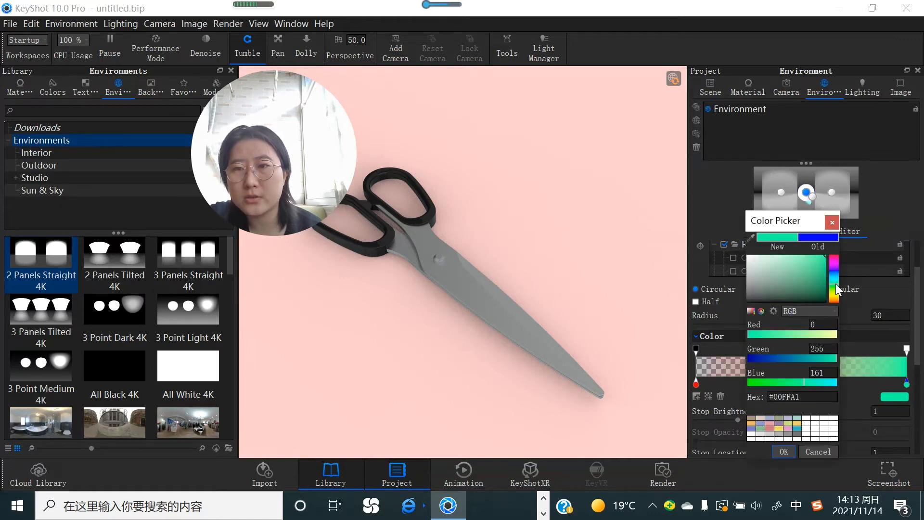
pyautogui.click(784, 451)
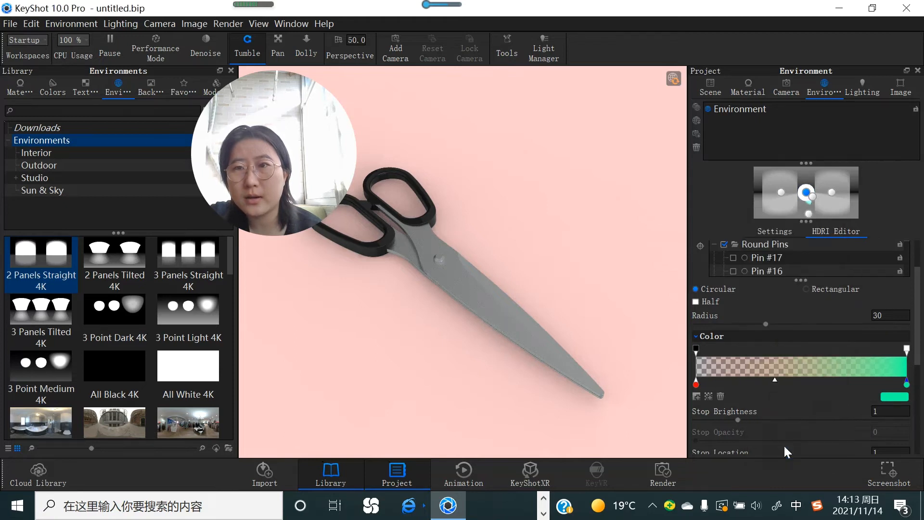
# Change the gradient pin's red start colour stop to yellow #FFF200.
pyautogui.doubleClick(696, 383)
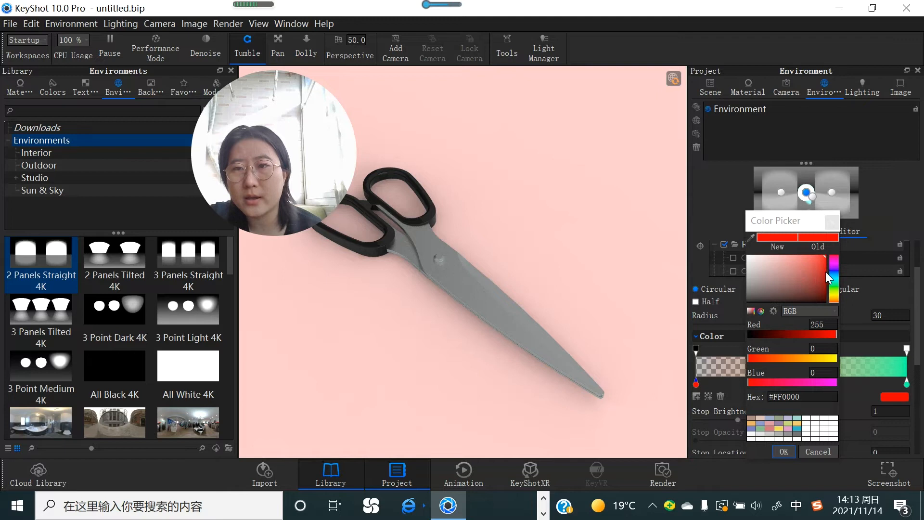
pyautogui.moveTo(836, 290); pyautogui.dragTo(834, 295)
pyautogui.click(783, 451)
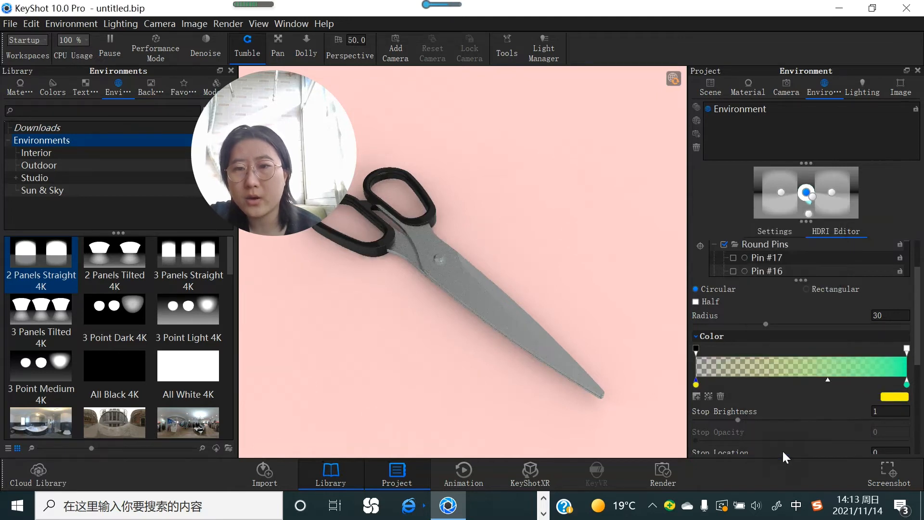
pyautogui.doubleClick(696, 385)
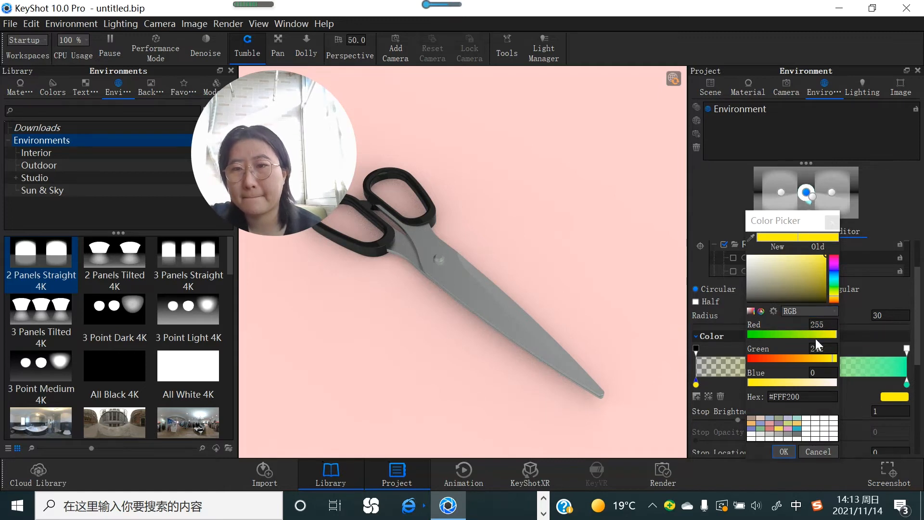
pyautogui.click(784, 451)
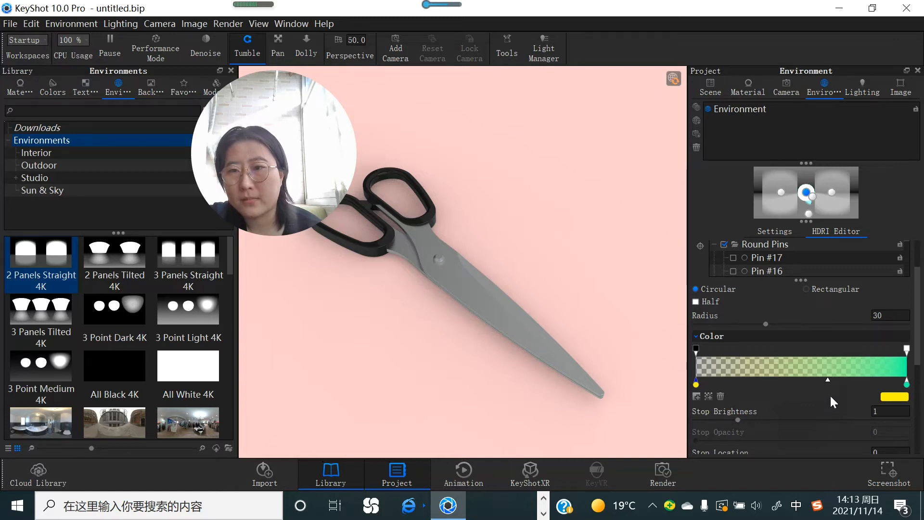
# Set the opacity of the transparent stop above the gradient's yellow end to 1.
pyautogui.click(696, 346)
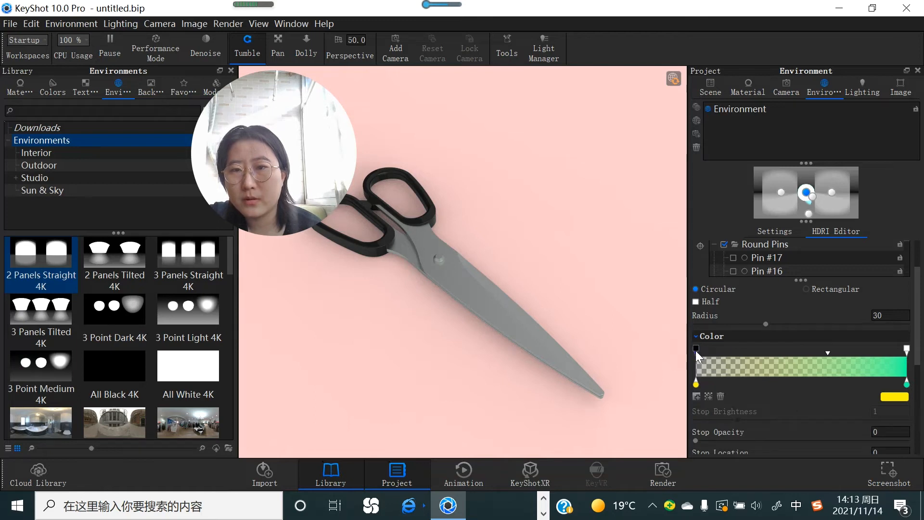
pyautogui.click(696, 353)
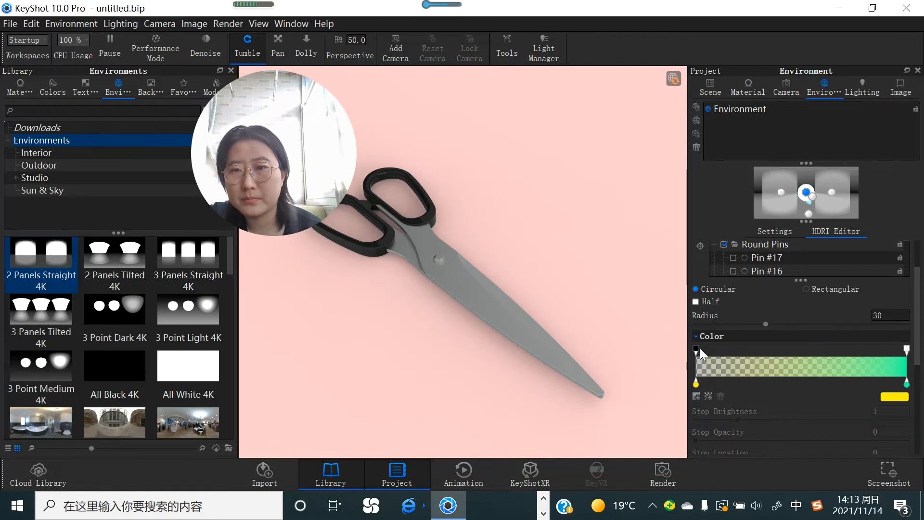
pyautogui.click(695, 347)
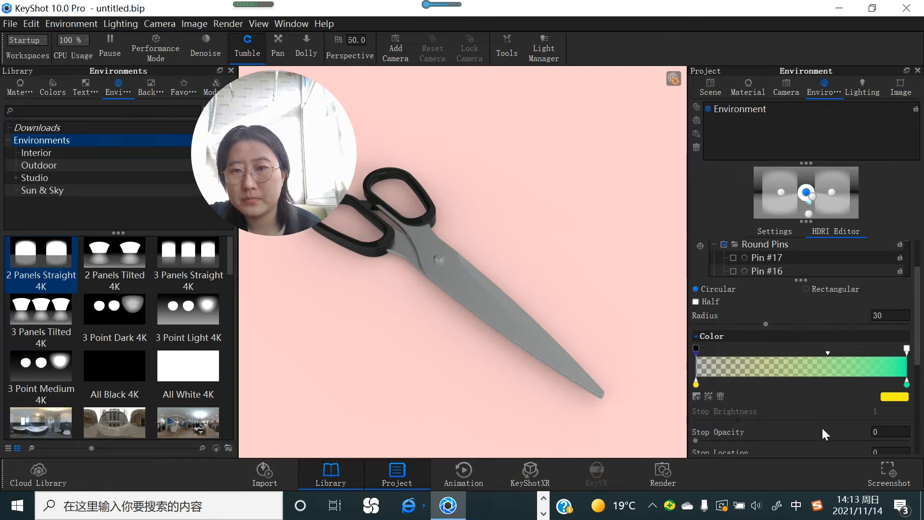
pyautogui.click(878, 431)
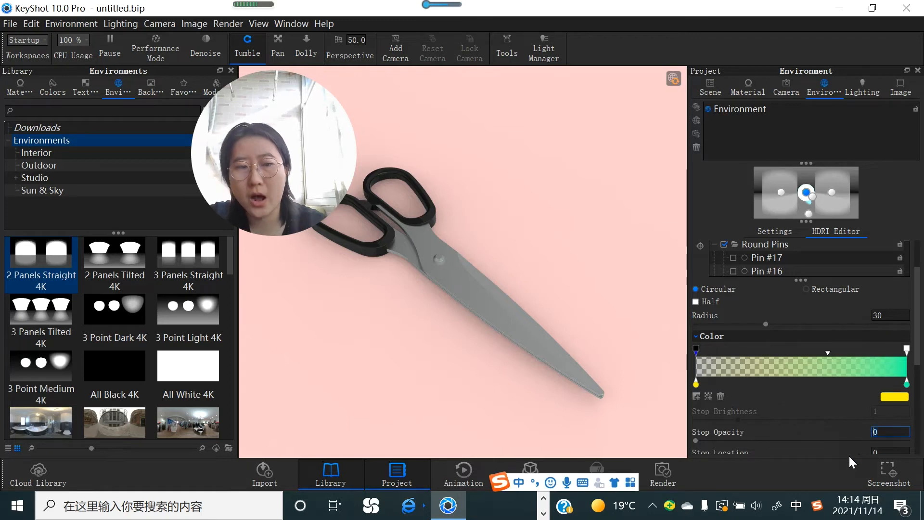
pyautogui.write('1')
pyautogui.press('Return')
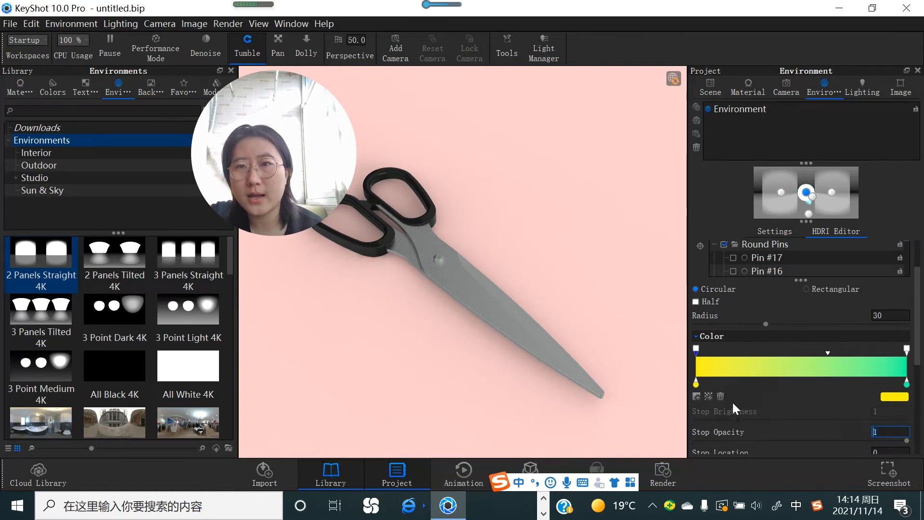
# Turn off the first Floor Reflection pin in the Rectangular Pins group and Pin #15 in the Round Pins group.
pyautogui.click(818, 197)
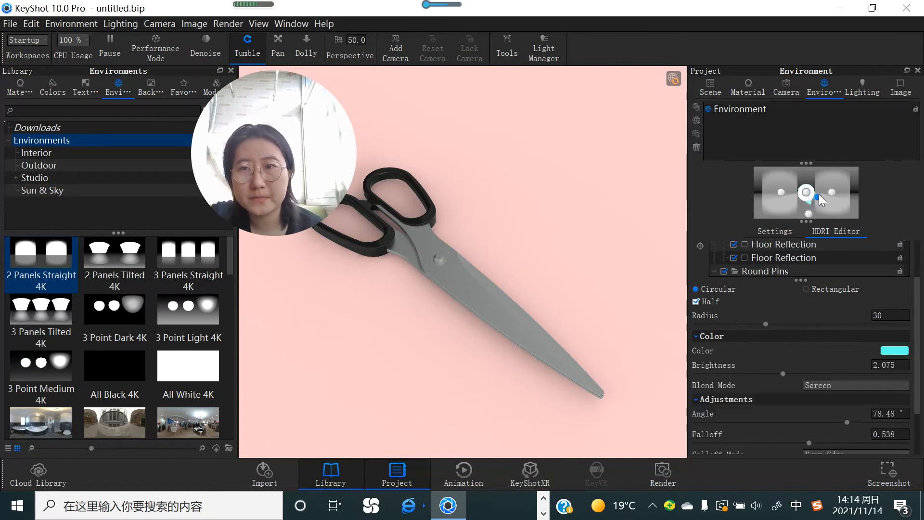
pyautogui.click(789, 192)
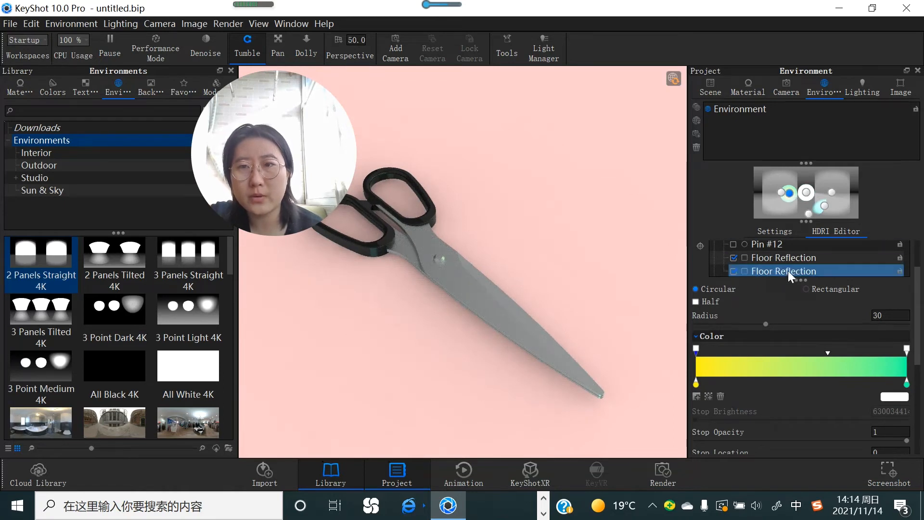
pyautogui.click(781, 192)
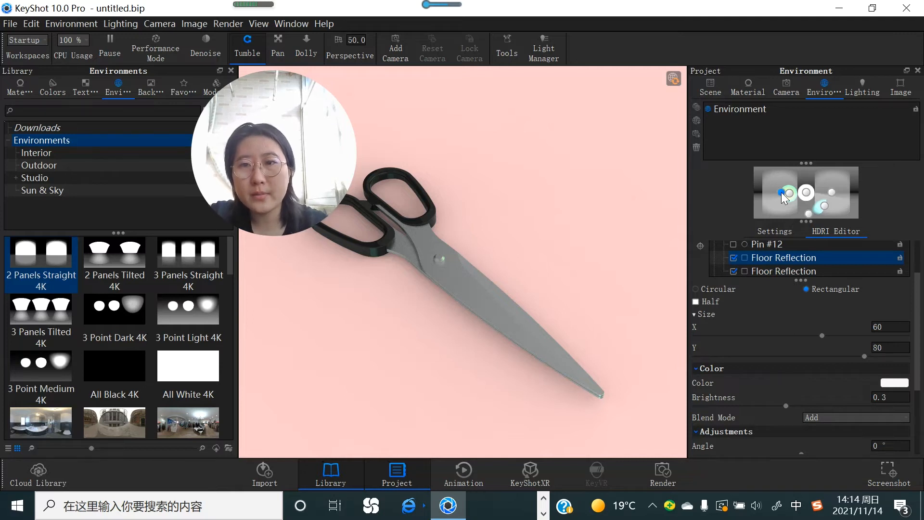
pyautogui.scroll(2, 777, 262)
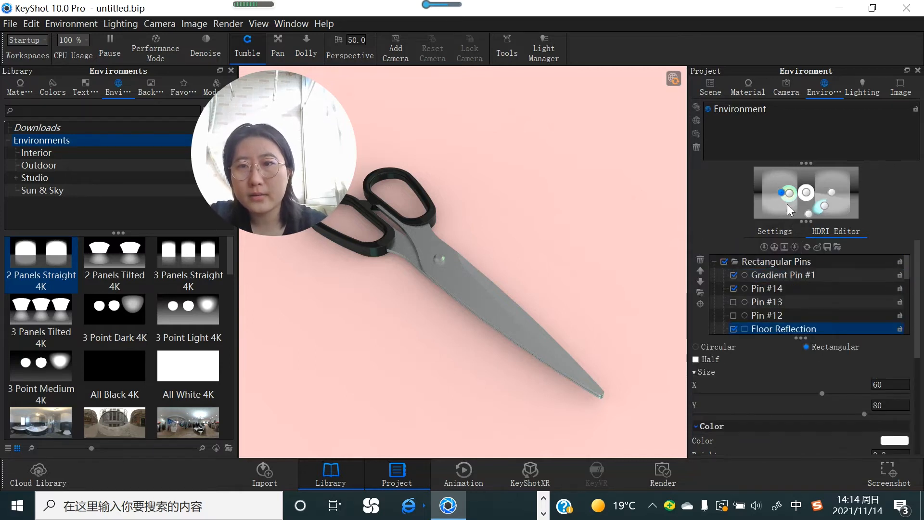
pyautogui.click(733, 328)
pyautogui.click(733, 329)
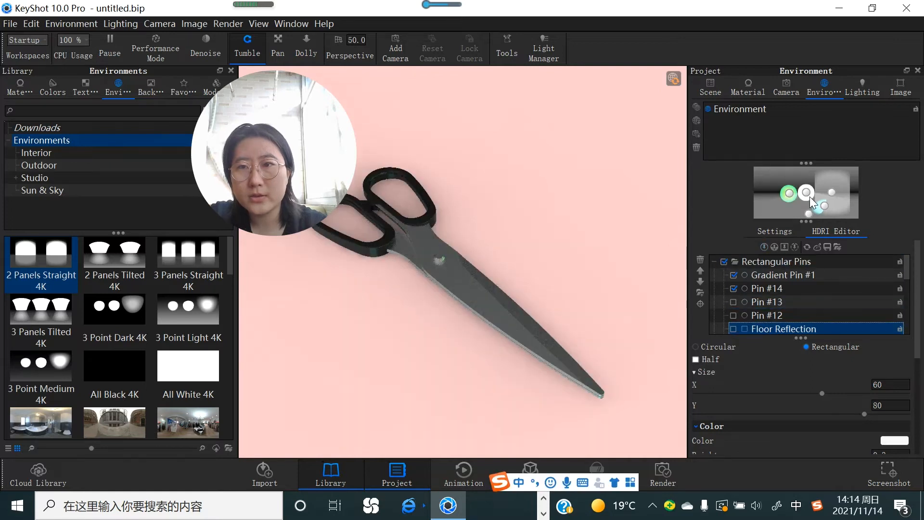
pyautogui.click(807, 193)
pyautogui.click(732, 314)
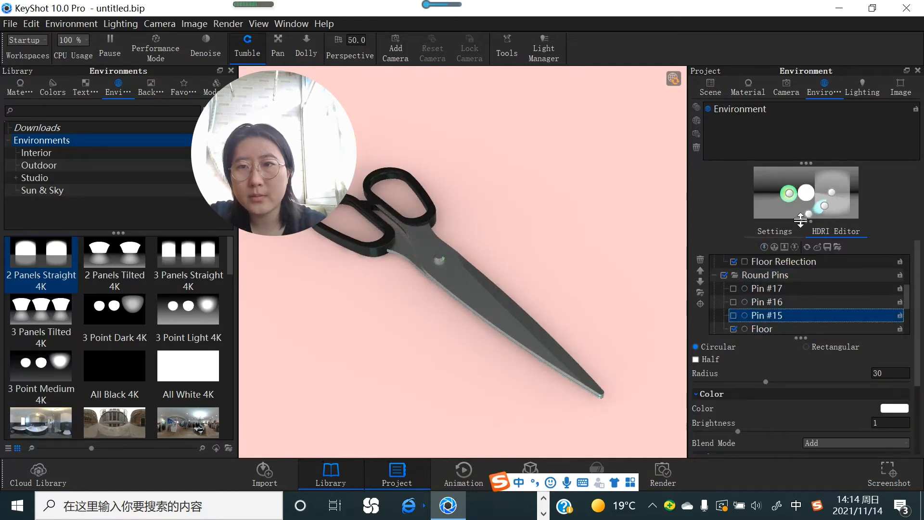
# Turn off Pin #14, the Floor pin and the remaining Floor Reflection pin.
pyautogui.click(824, 206)
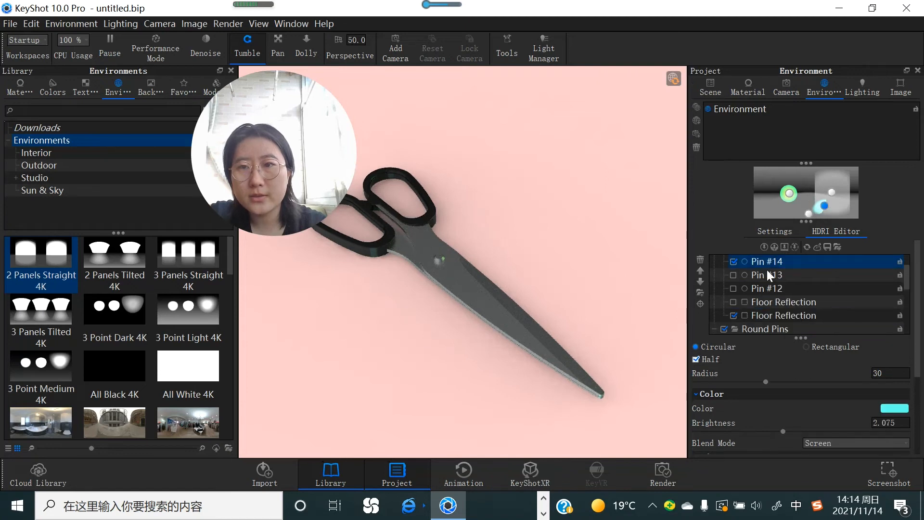
pyautogui.click(732, 315)
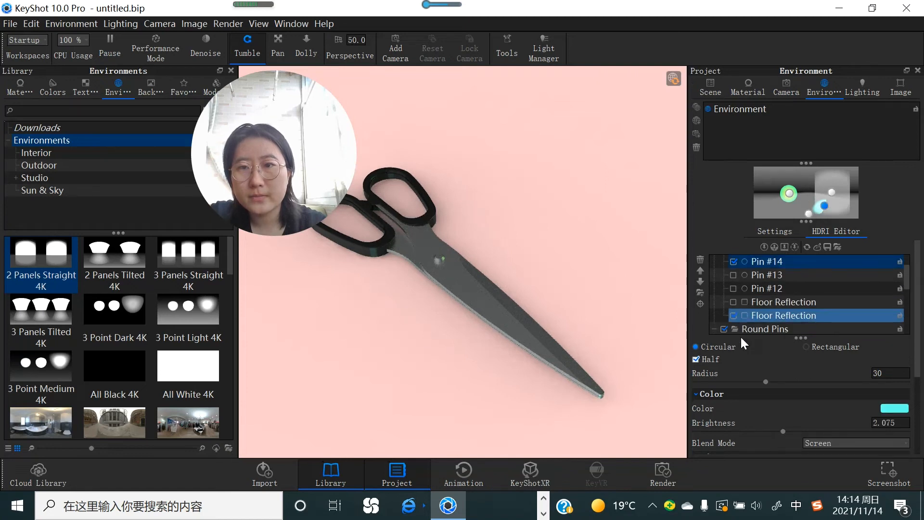
pyautogui.click(733, 261)
pyautogui.click(809, 214)
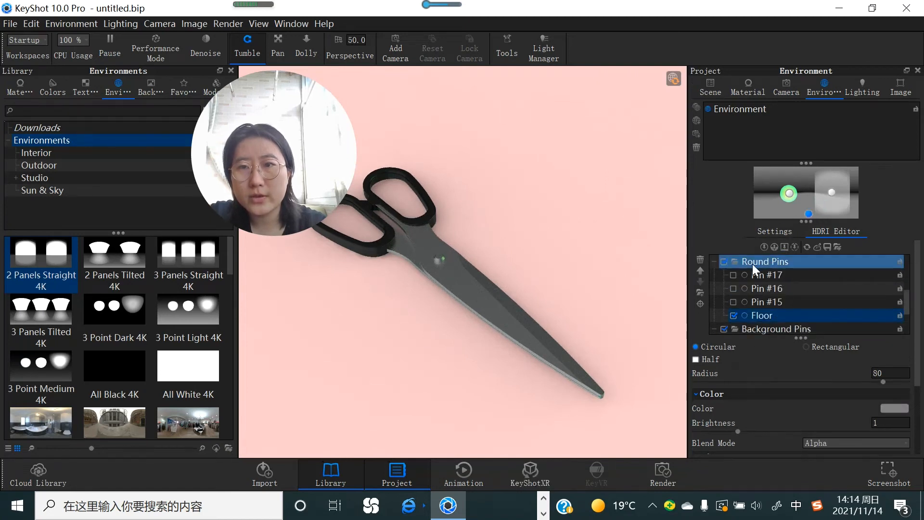
pyautogui.click(732, 315)
pyautogui.click(829, 192)
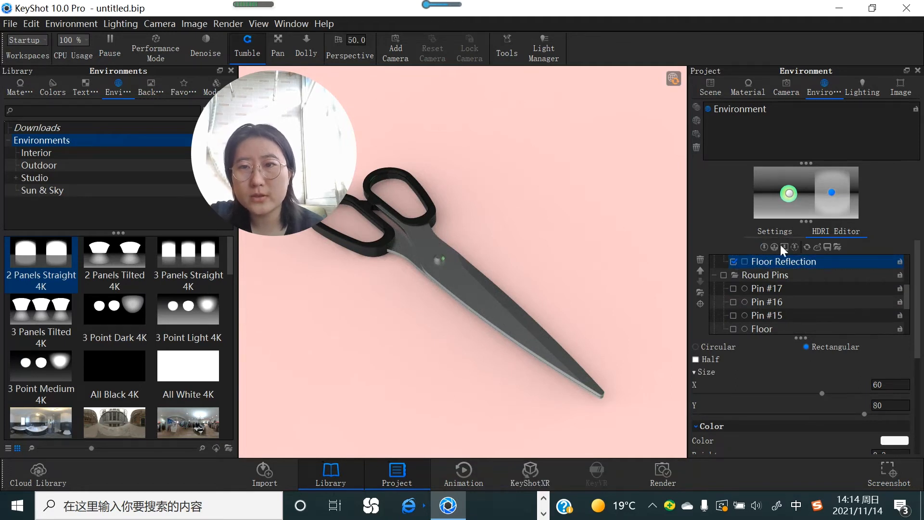
pyautogui.click(737, 260)
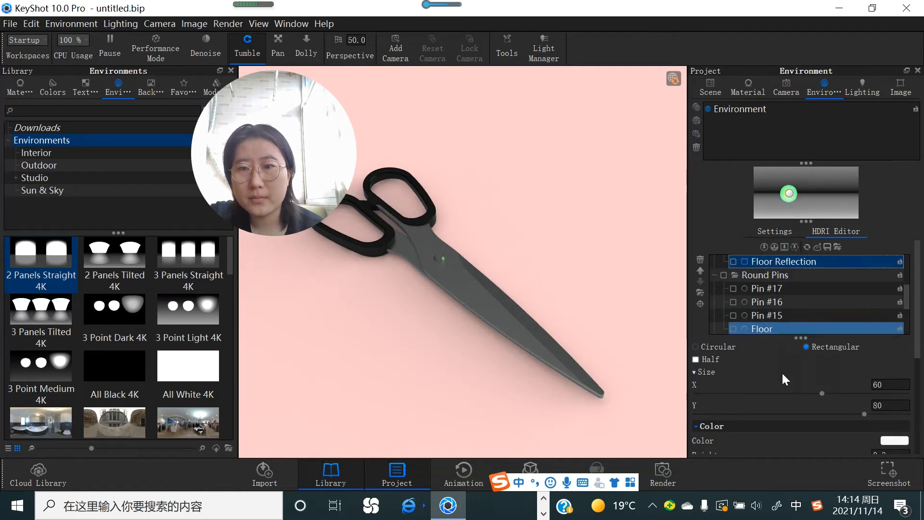
pyautogui.scroll(-5, 797, 383)
pyautogui.scroll(3, 800, 387)
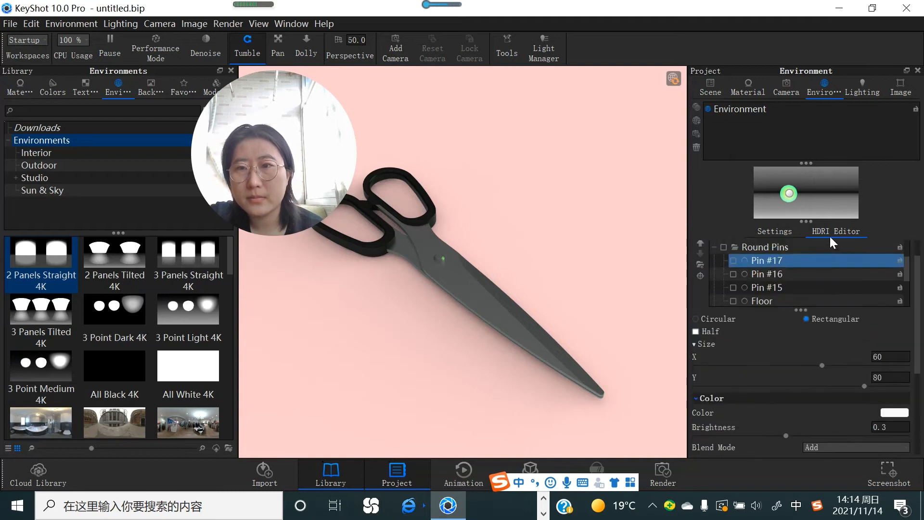
# Shift the gradient pin's opacity midpoint to about a third from the yellow end and set the stop location to about 0.804.
pyautogui.click(789, 195)
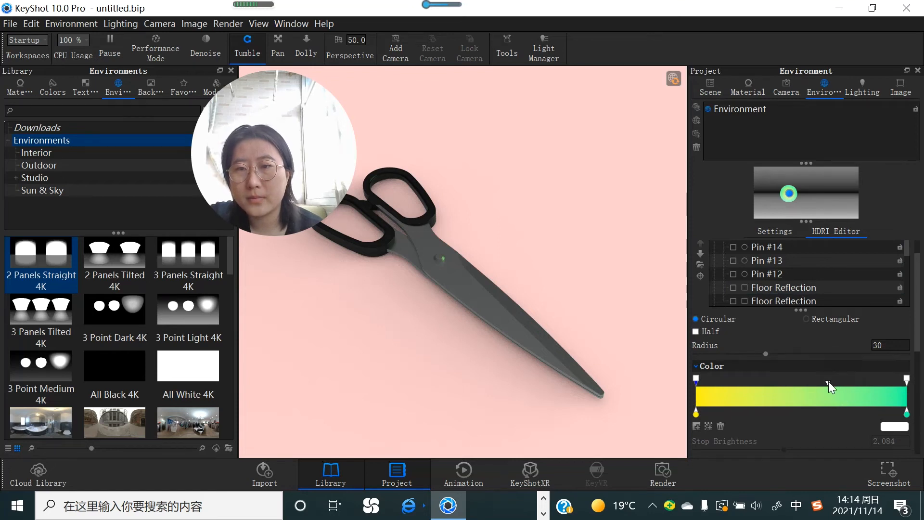
pyautogui.click(767, 382)
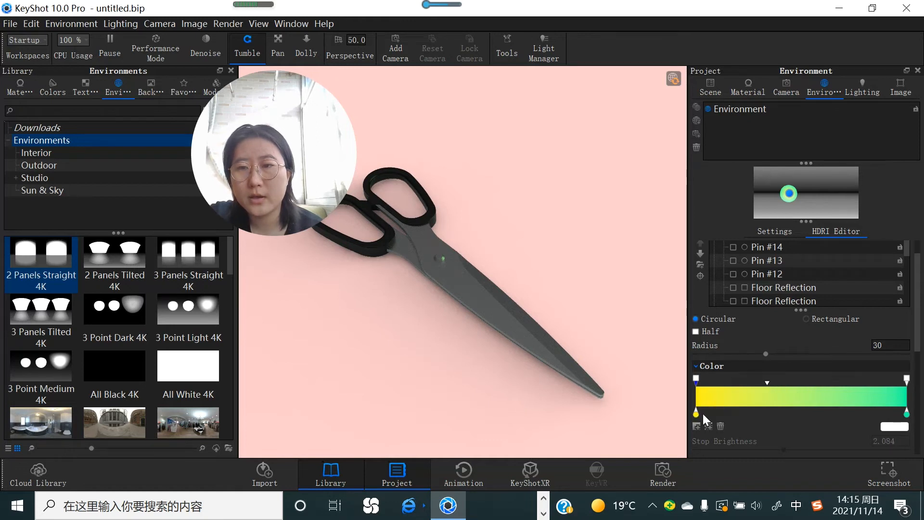
pyautogui.scroll(-2, 849, 417)
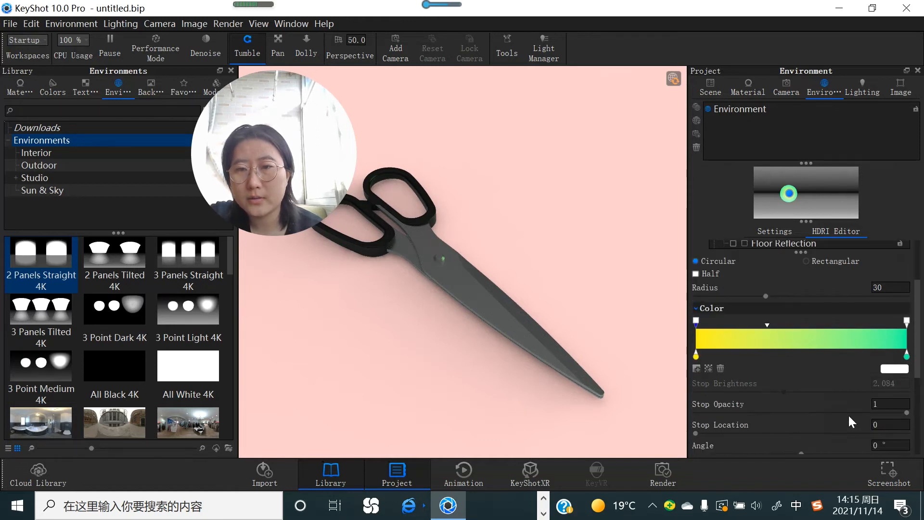
pyautogui.click(884, 425)
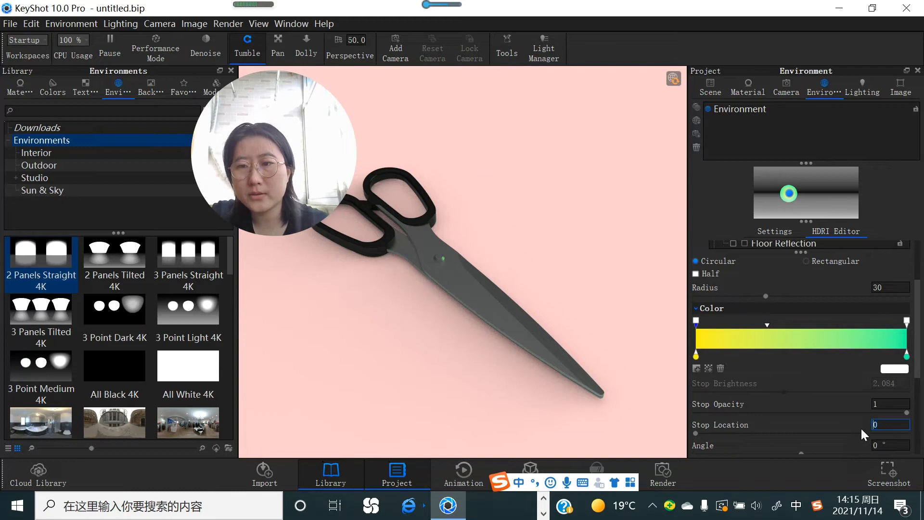
pyautogui.write('.3')
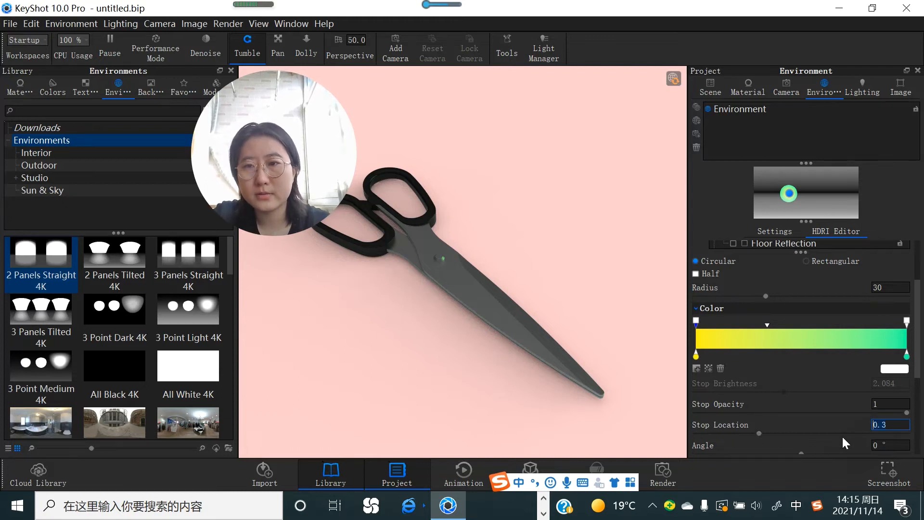
pyautogui.moveTo(759, 434); pyautogui.dragTo(864, 434)
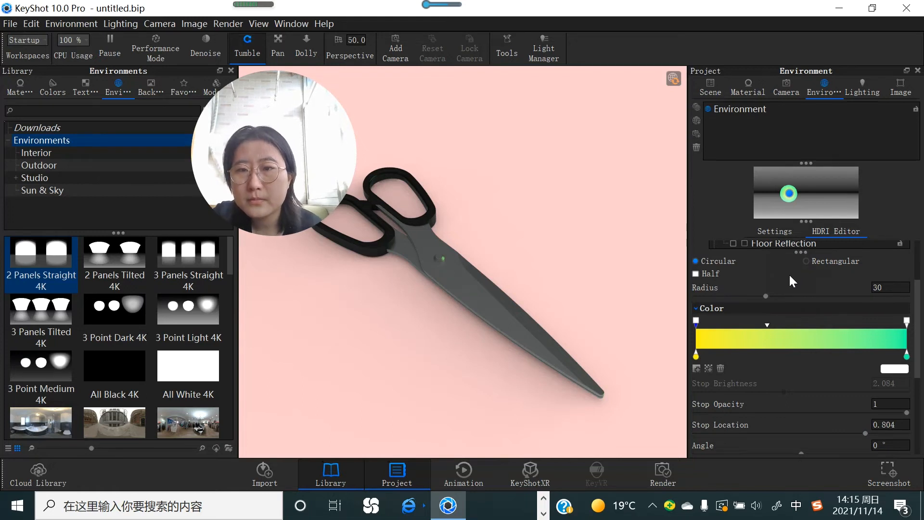
# Raise the gradient pin's brightness to about 3.905 and its saturation to about 80%.
pyautogui.scroll(-2, 803, 415)
pyautogui.scroll(4, 803, 380)
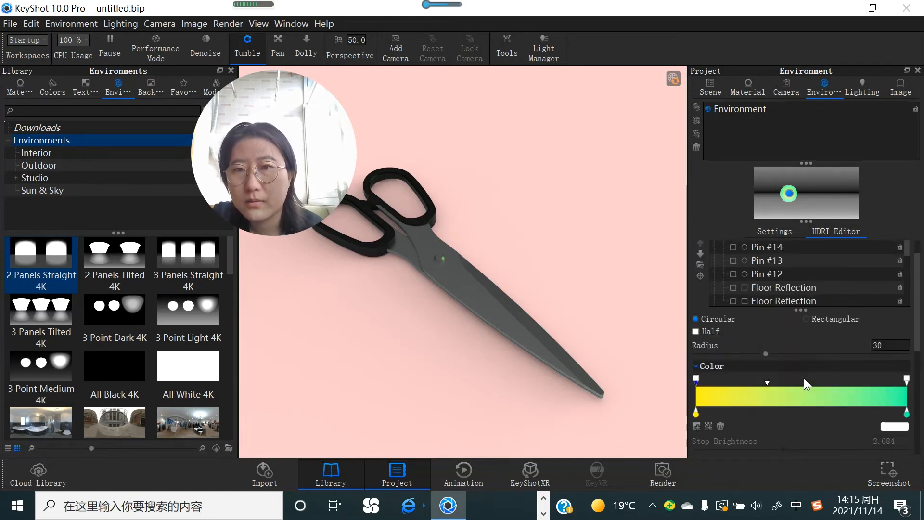
pyautogui.scroll(2, 806, 366)
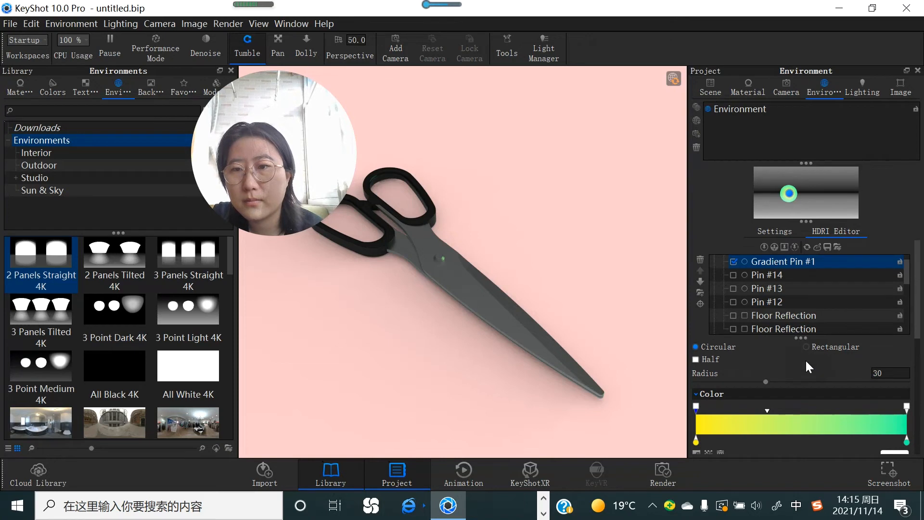
pyautogui.scroll(-4, 805, 359)
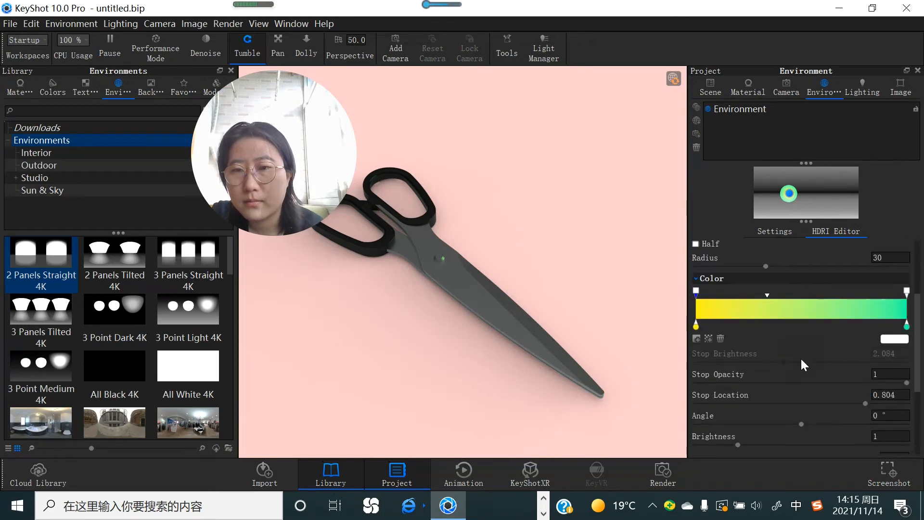
pyautogui.scroll(-1, 800, 357)
pyautogui.scroll(-1, 776, 373)
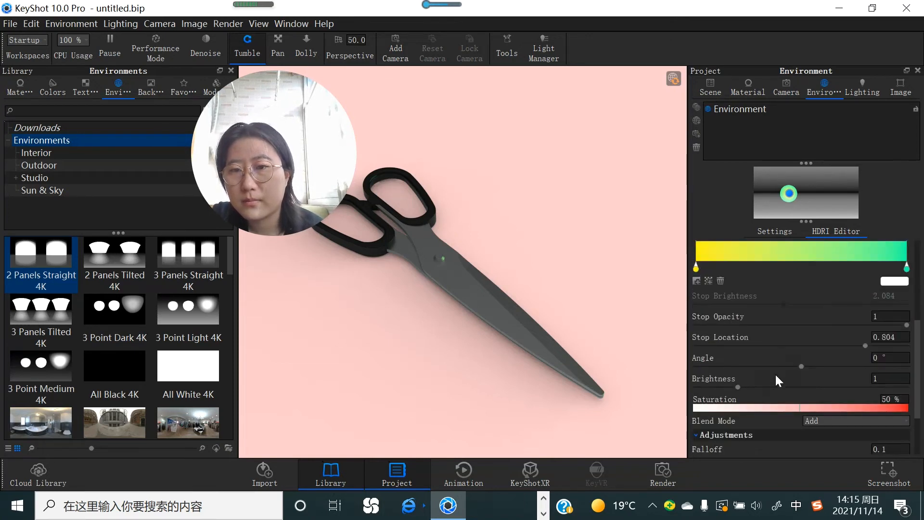
pyautogui.click(890, 378)
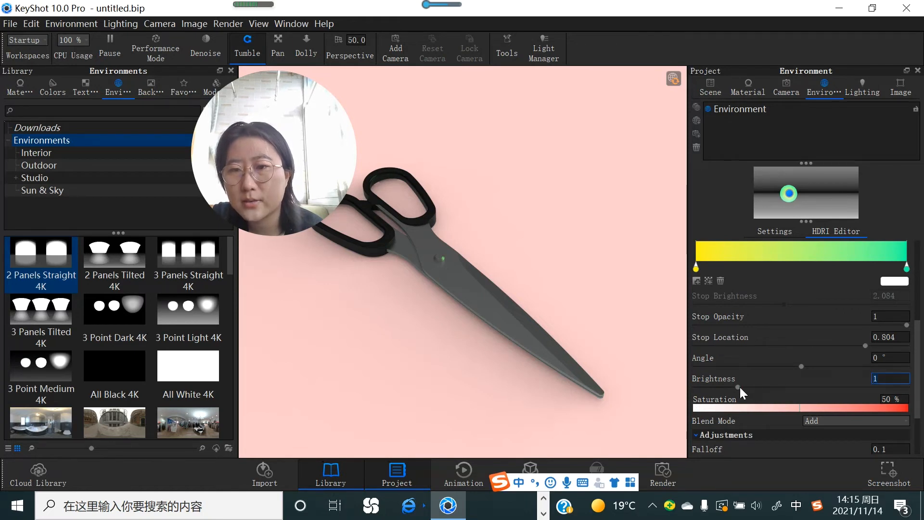
pyautogui.moveTo(740, 386); pyautogui.dragTo(862, 386)
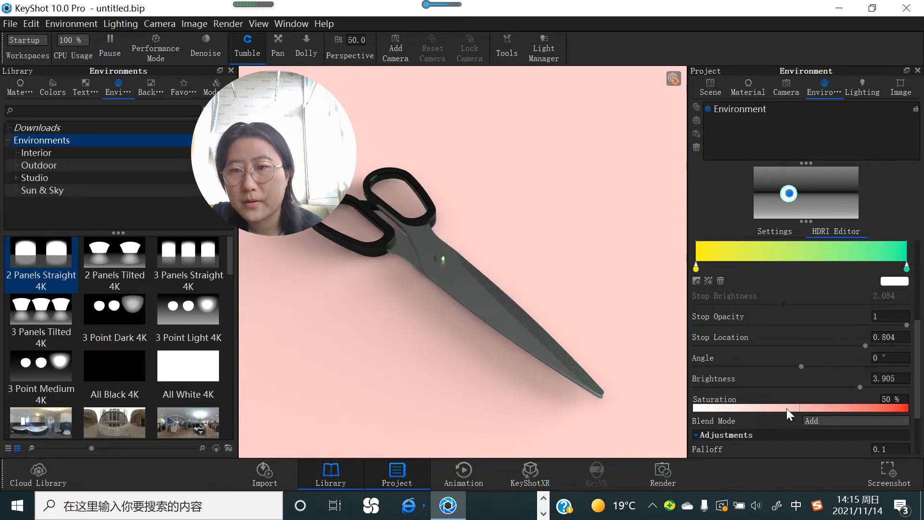
pyautogui.click(801, 409)
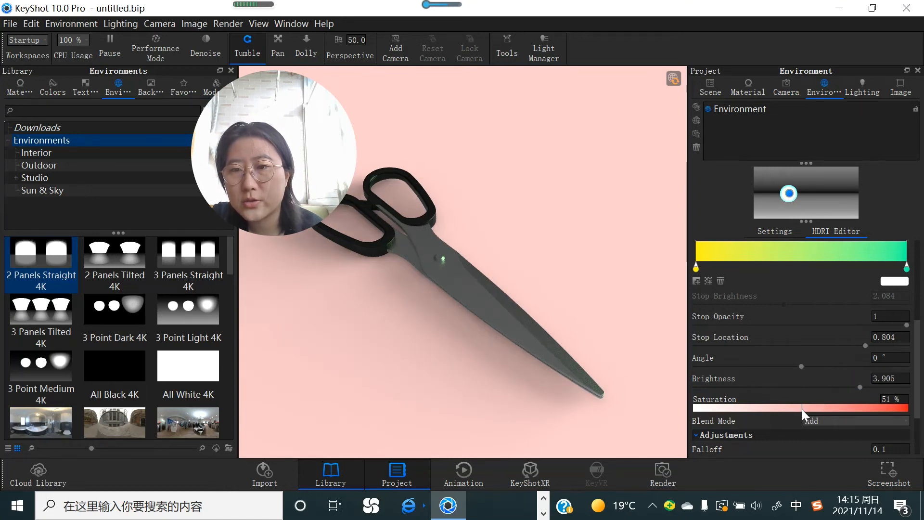
pyautogui.click(864, 409)
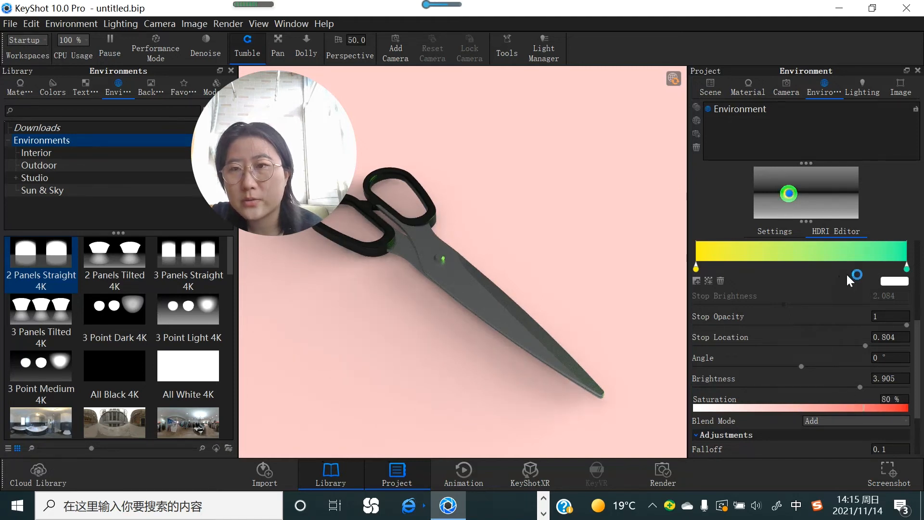
# Change the environment's background colour to white (#FFFFFF).
pyautogui.click(773, 232)
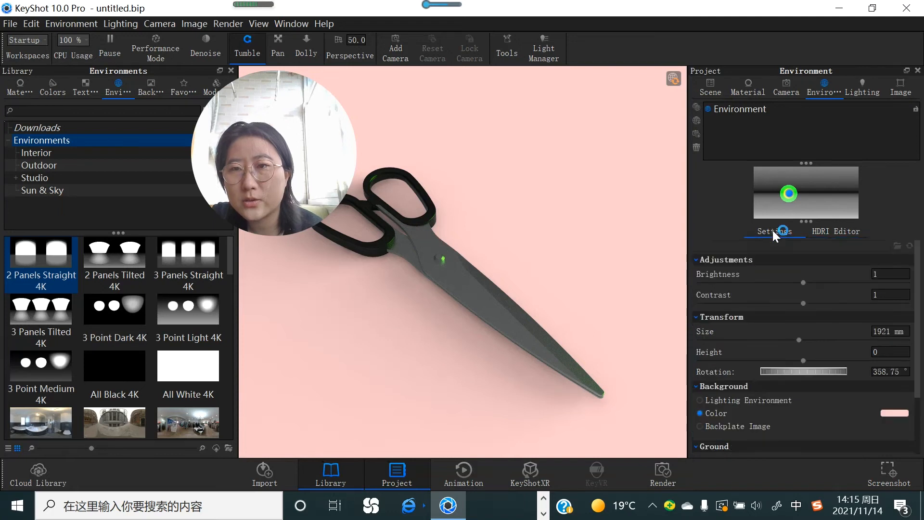
pyautogui.click(894, 413)
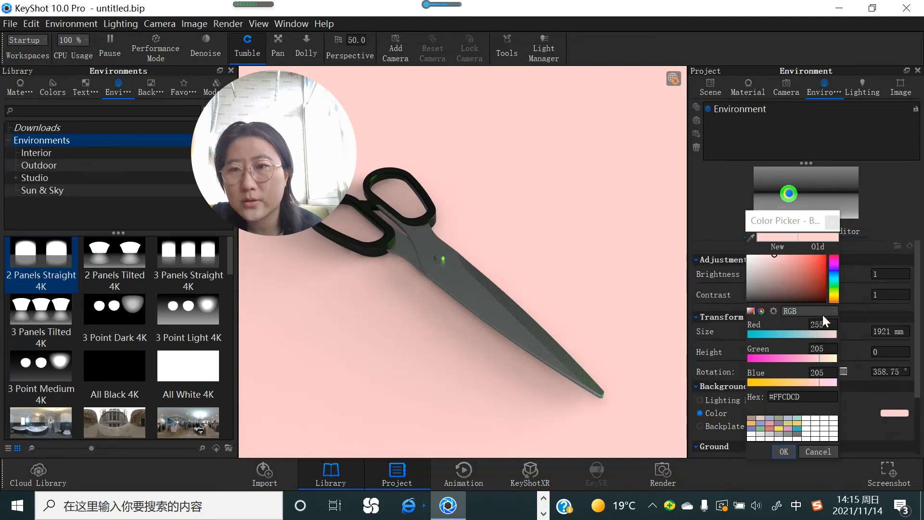
pyautogui.click(738, 248)
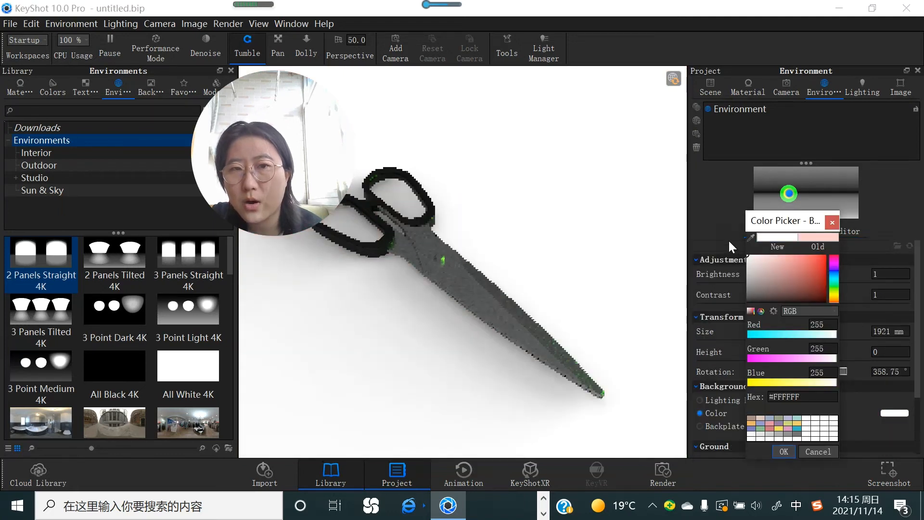
pyautogui.click(784, 452)
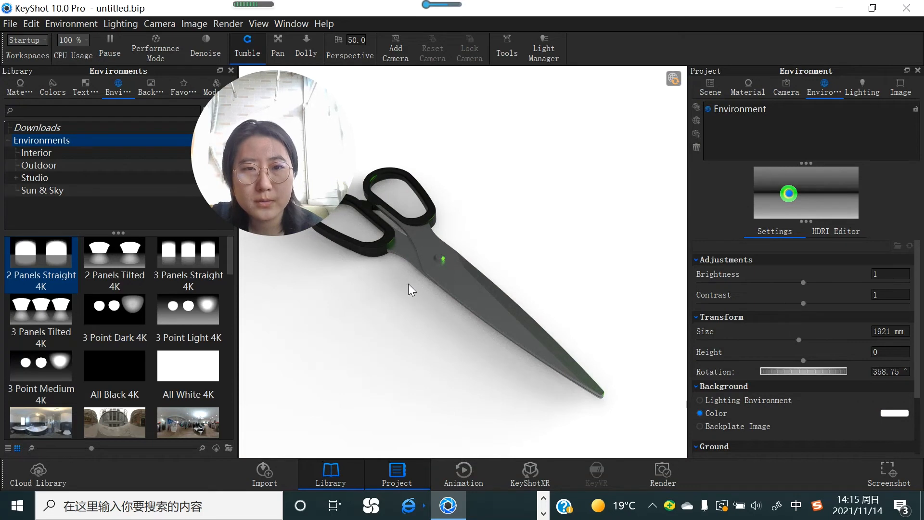
# Lower the overall environment brightness to about 0.424.
pyautogui.click(821, 232)
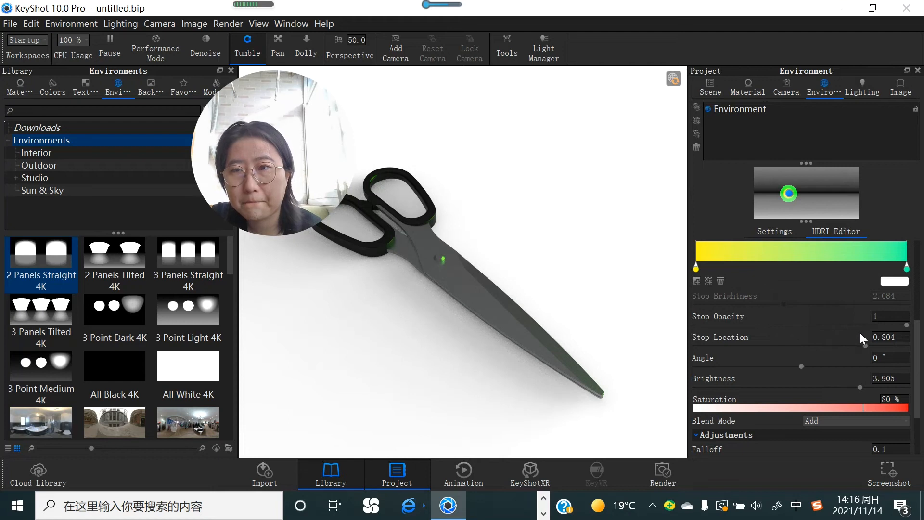
pyautogui.click(773, 232)
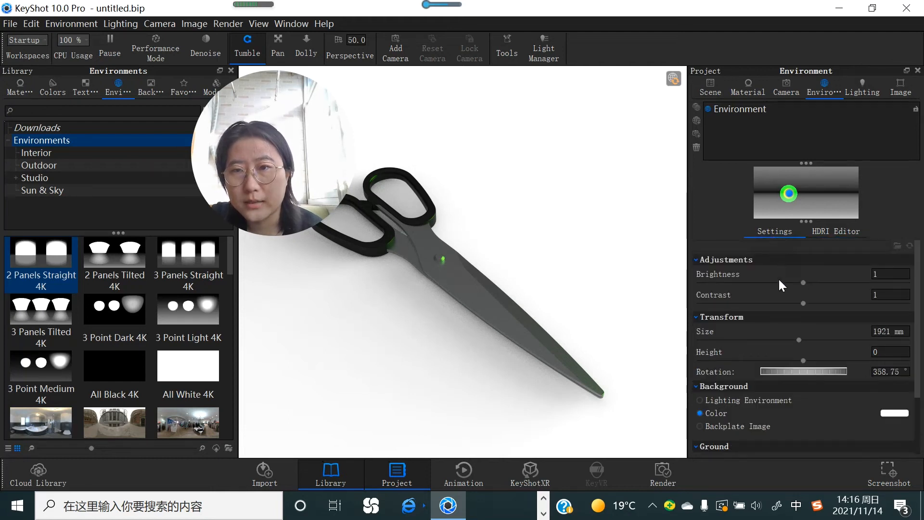
pyautogui.moveTo(803, 283); pyautogui.dragTo(744, 282)
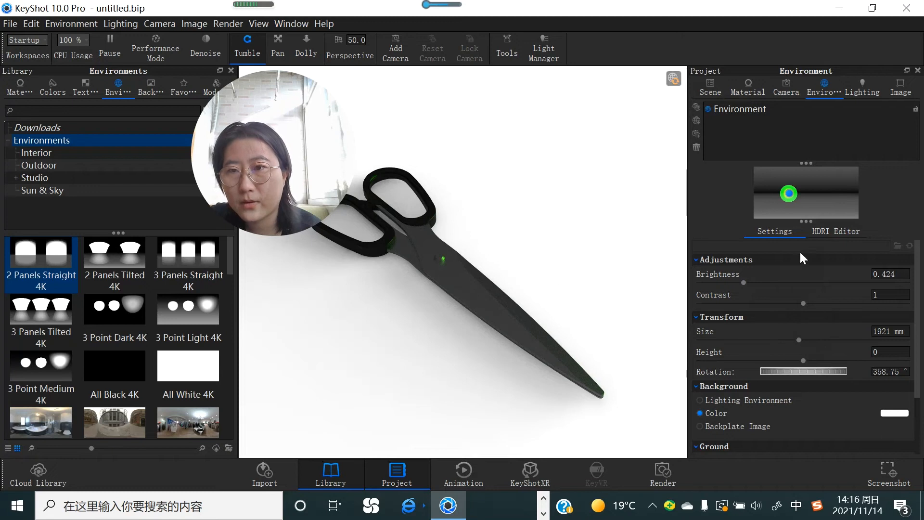
pyautogui.click(825, 233)
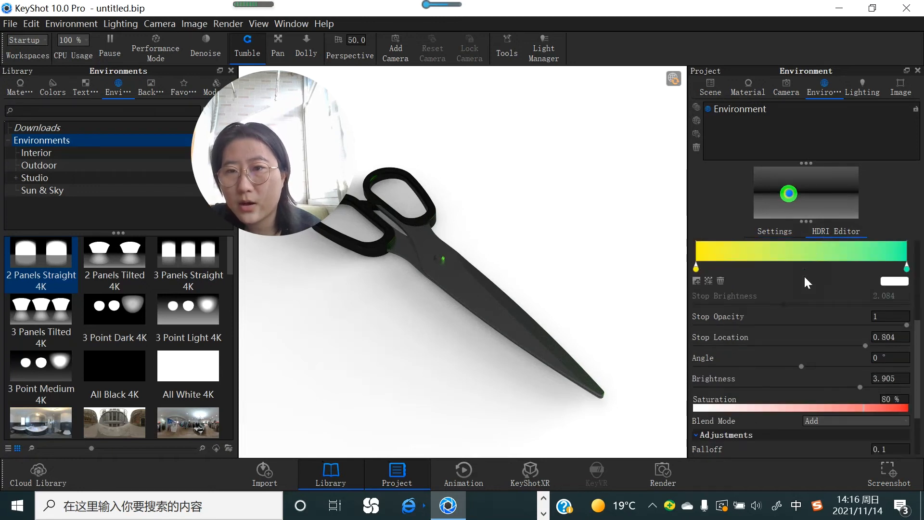
# Enlarge the environment size to about 3488 mm and rotate the environment to 78.5°.
pyautogui.click(775, 232)
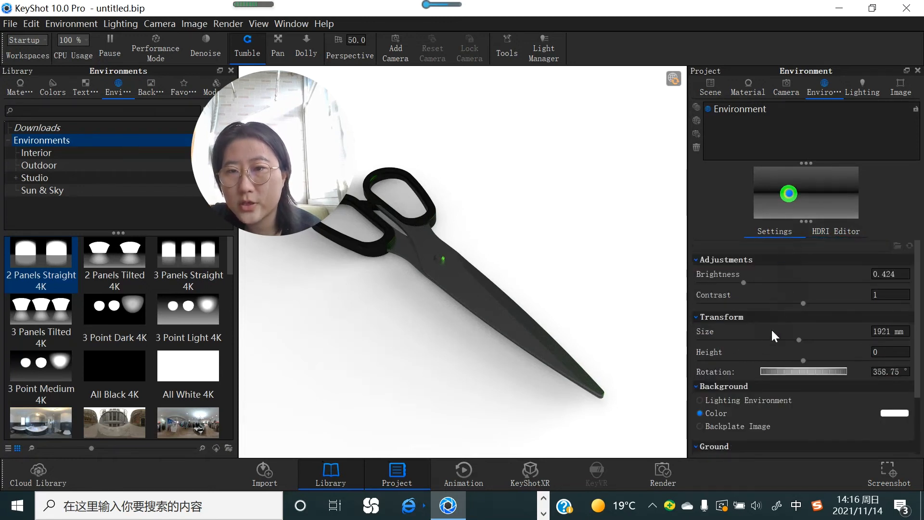
pyautogui.moveTo(799, 340); pyautogui.dragTo(879, 340)
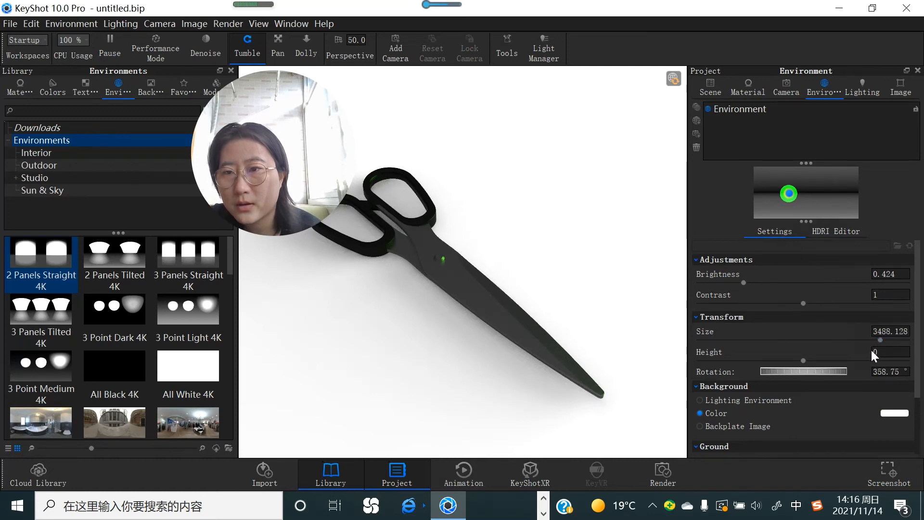
pyautogui.moveTo(813, 375); pyautogui.dragTo(847, 366)
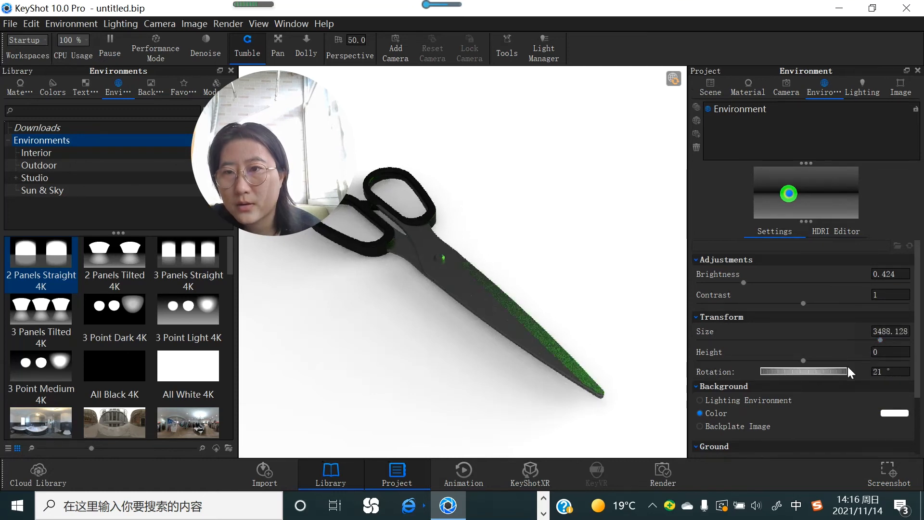
pyautogui.click(841, 233)
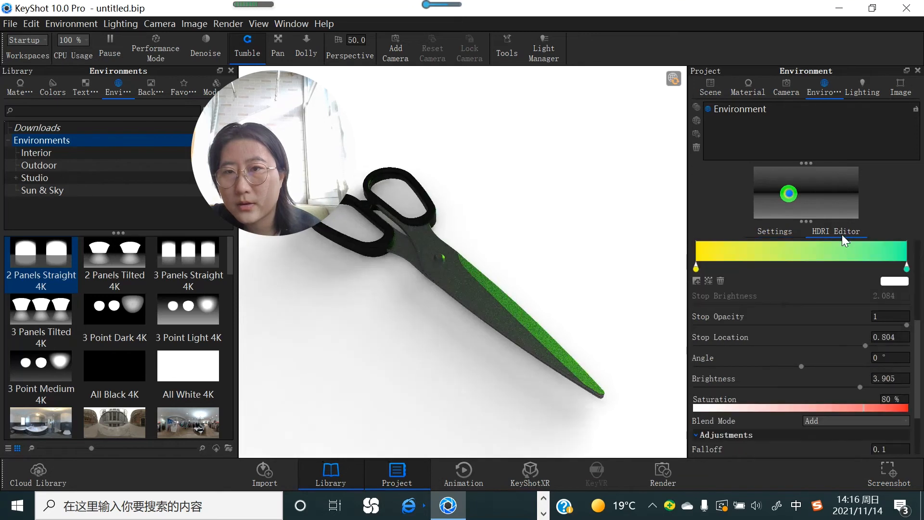
pyautogui.click(789, 233)
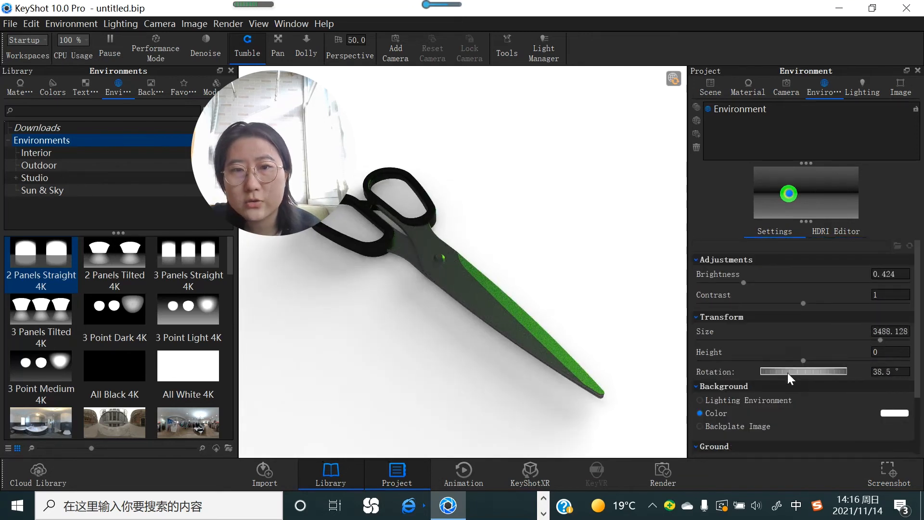
pyautogui.moveTo(787, 372); pyautogui.dragTo(822, 368)
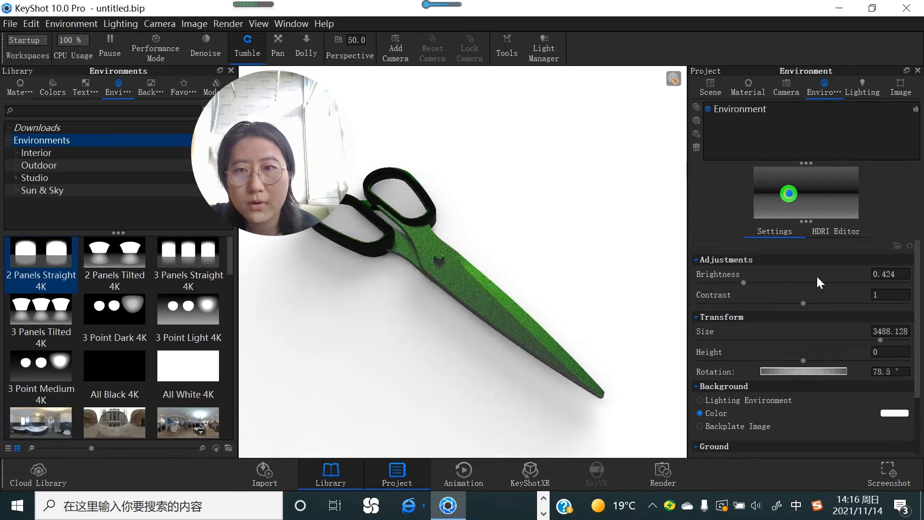
# Recolour the gradient pin's yellow stop to magenta #FF08E0.
pyautogui.click(827, 230)
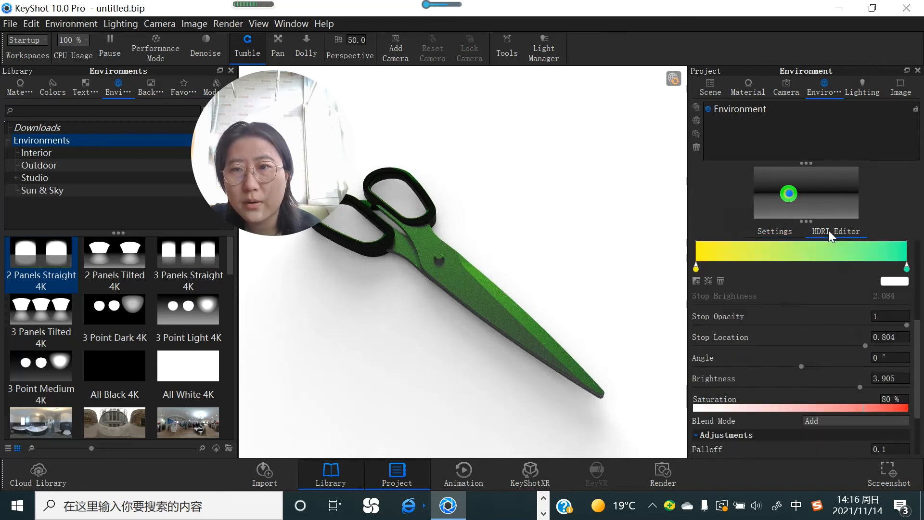
pyautogui.click(696, 267)
pyautogui.doubleClick(696, 267)
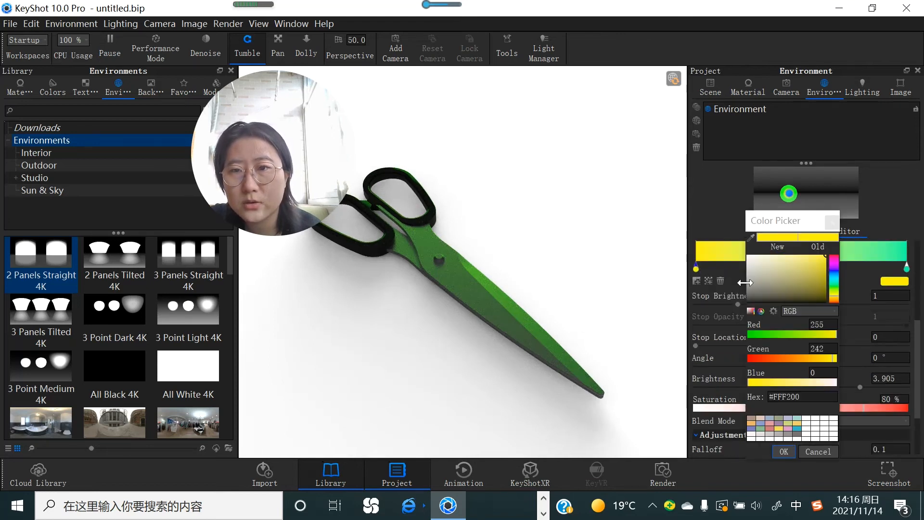
pyautogui.moveTo(750, 358); pyautogui.dragTo(746, 357)
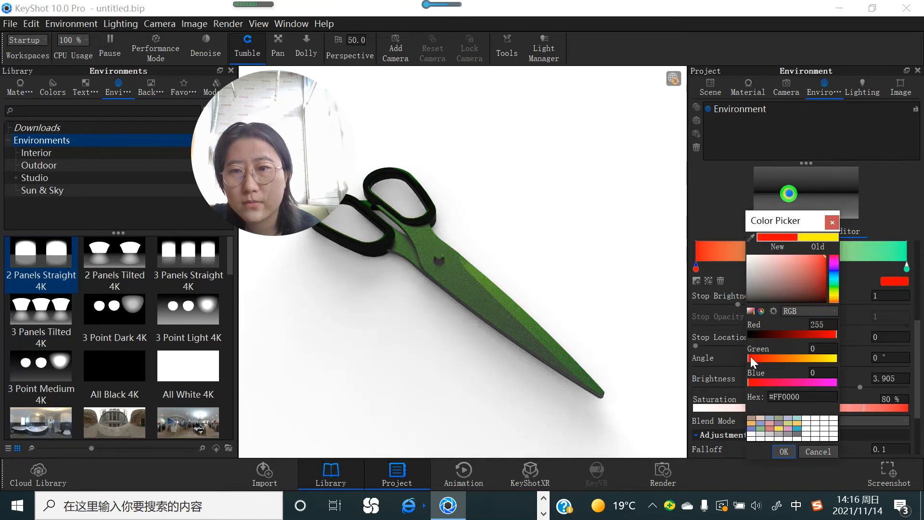
pyautogui.click(825, 381)
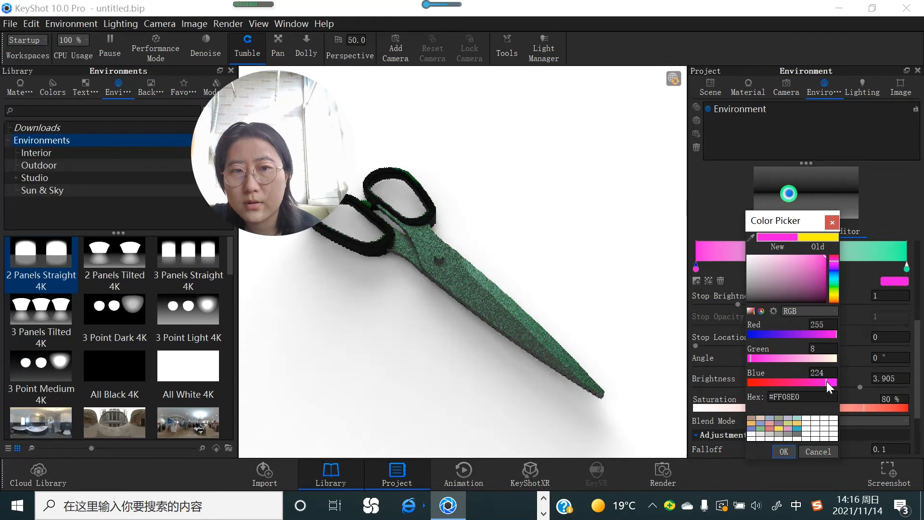
pyautogui.click(787, 452)
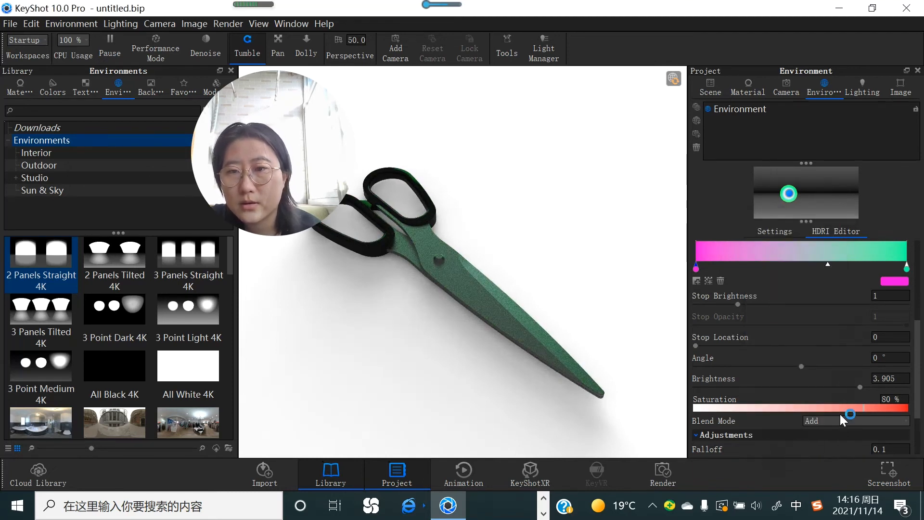
# Try the Blend, Alpha and Screen blend modes on the gradient pin and return it to Add.
pyautogui.click(907, 423)
pyautogui.click(849, 437)
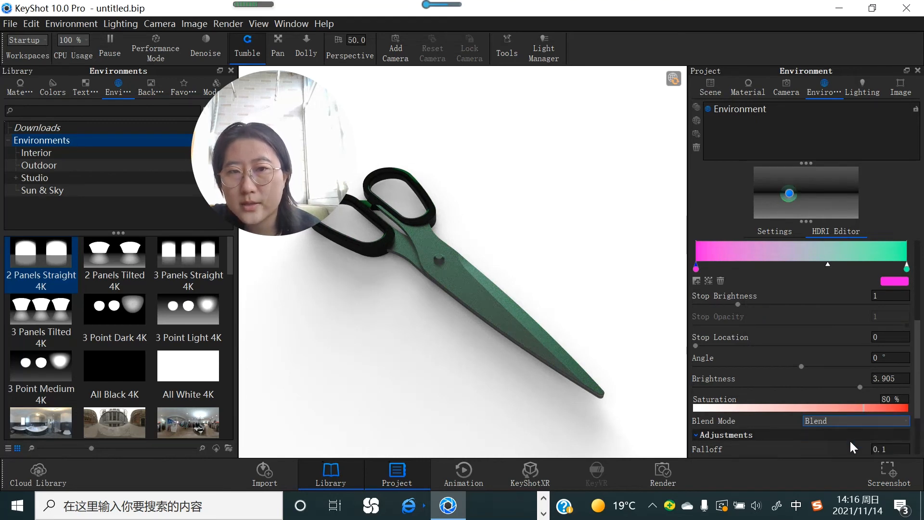
pyautogui.click(851, 421)
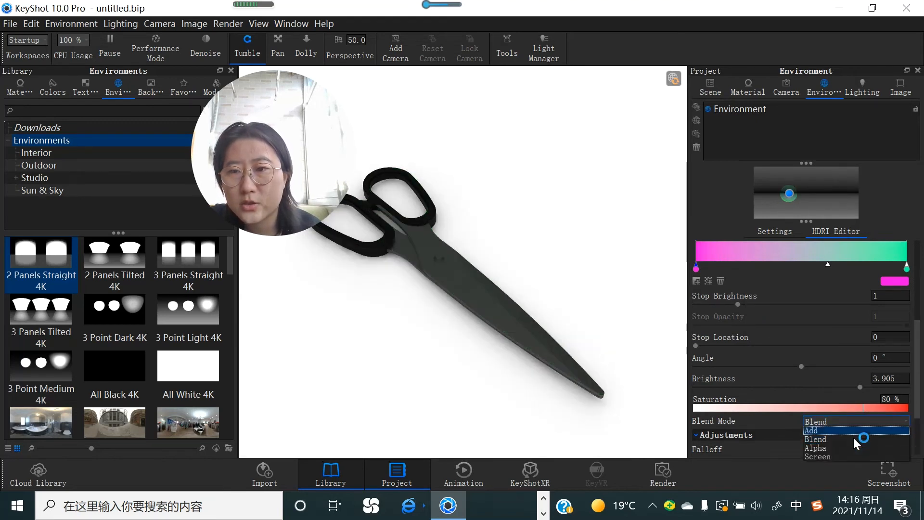
pyautogui.click(837, 442)
pyautogui.click(892, 420)
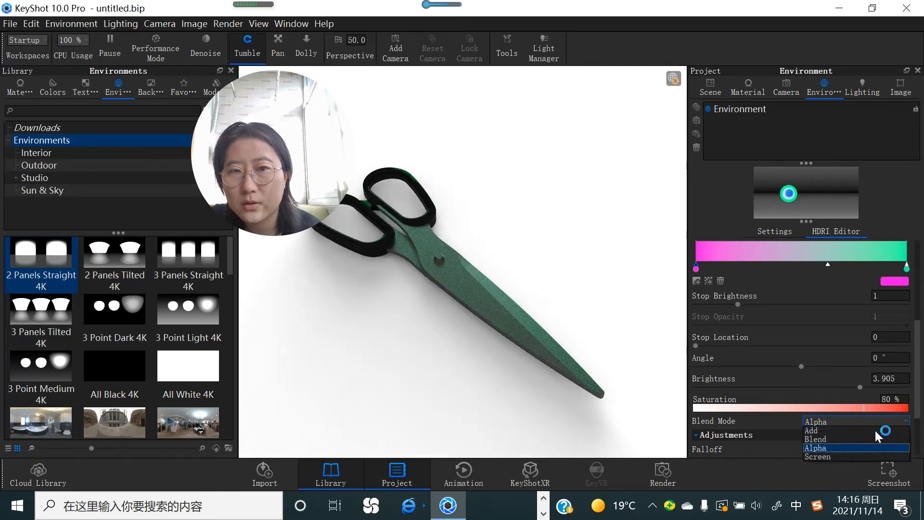
pyautogui.click(828, 456)
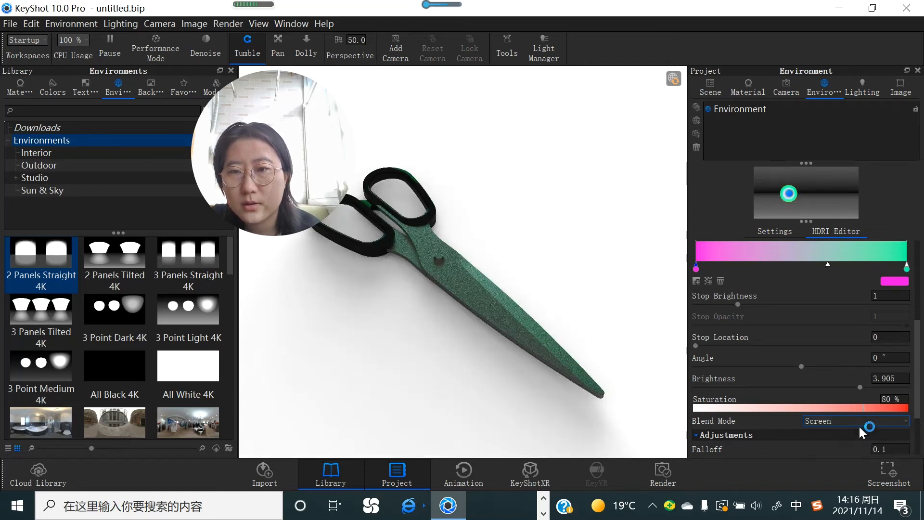
pyautogui.click(858, 423)
pyautogui.click(832, 430)
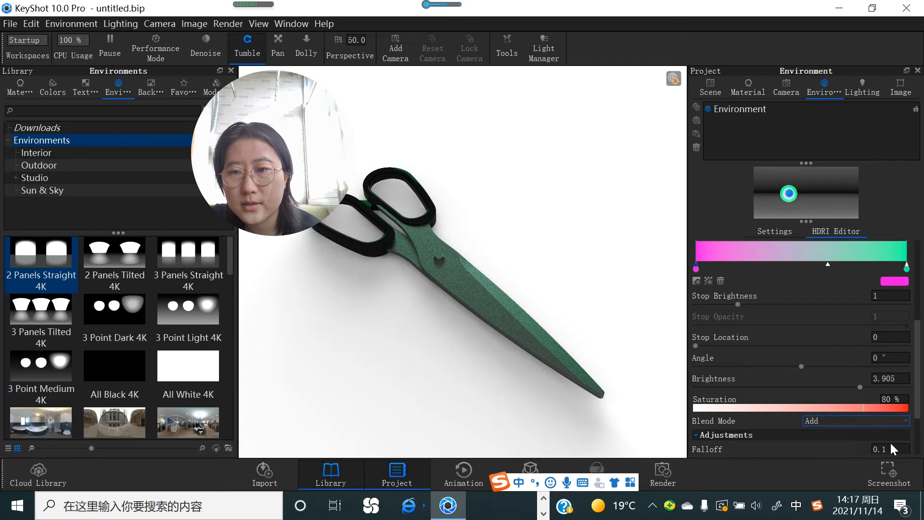
# Set the gradient pin's falloff mode to From Edge and collapse its transform settings.
pyautogui.scroll(-1, 890, 440)
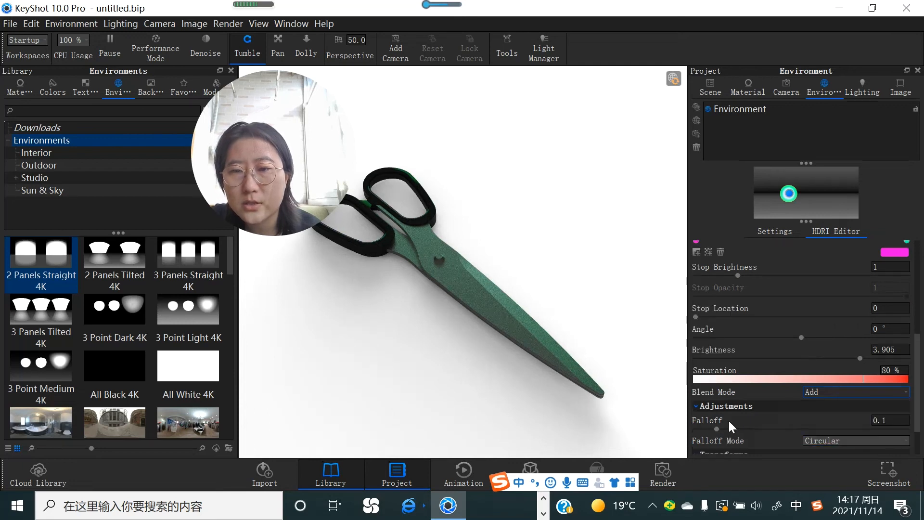
pyautogui.scroll(-1, 774, 445)
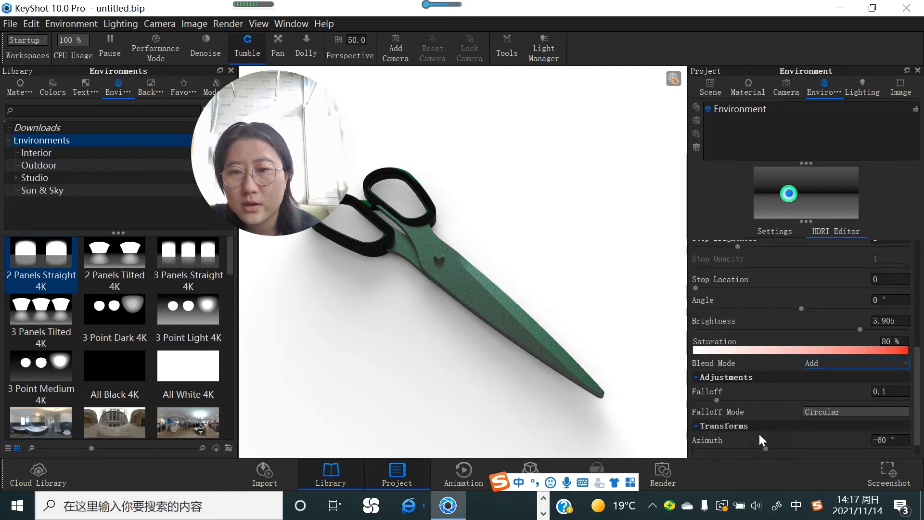
pyautogui.click(884, 413)
pyautogui.click(827, 419)
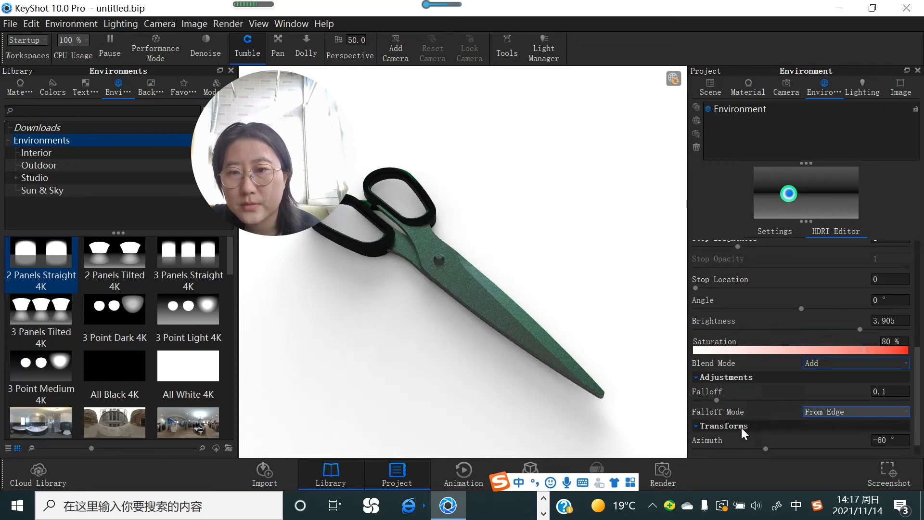
pyautogui.click(696, 426)
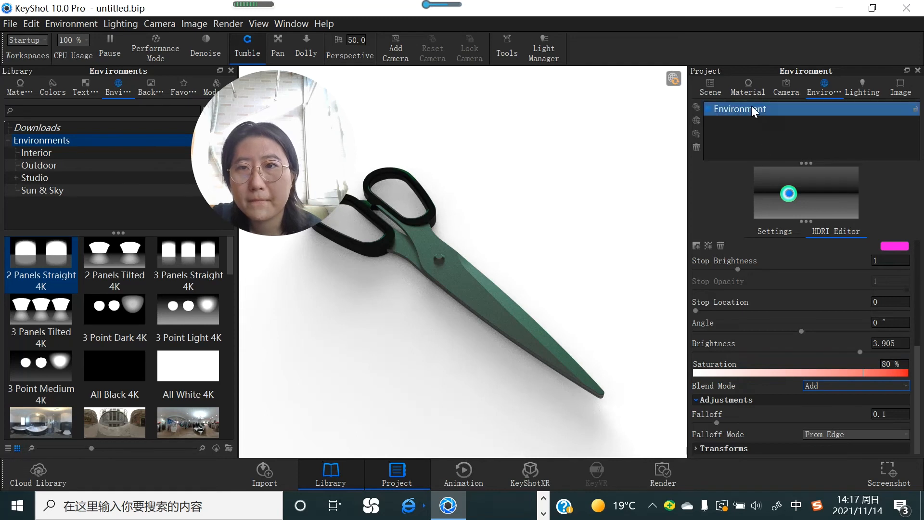
# Preview the scene with the Lighting Environment as background, inspect the gradient light from afar, and restore the Color background.
pyautogui.click(775, 231)
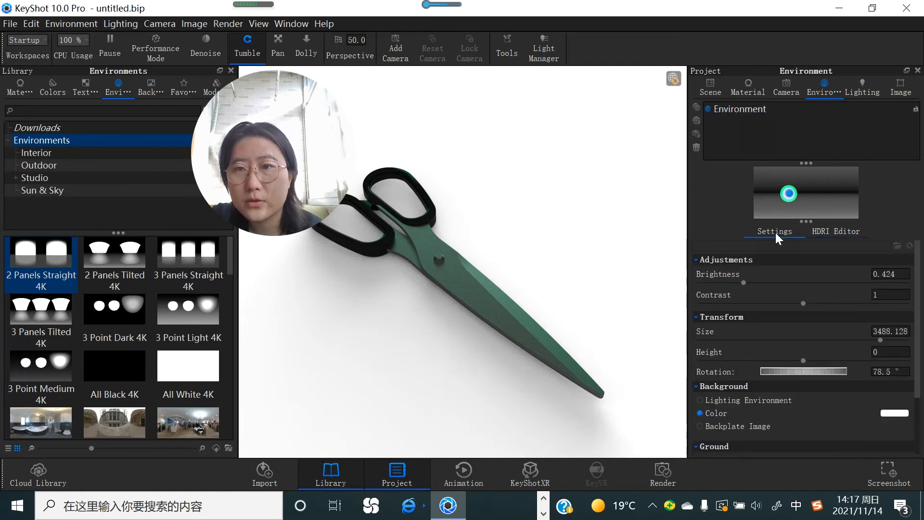
pyautogui.click(699, 400)
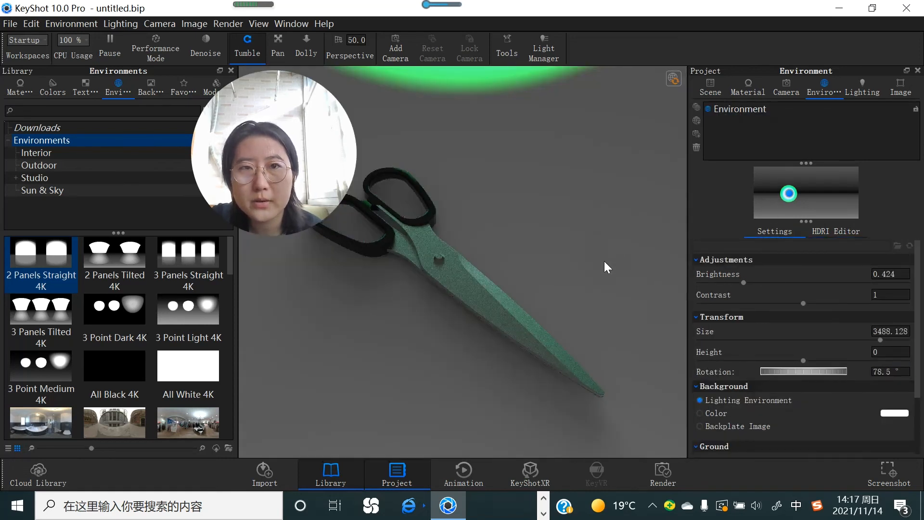
pyautogui.scroll(-10, 605, 261)
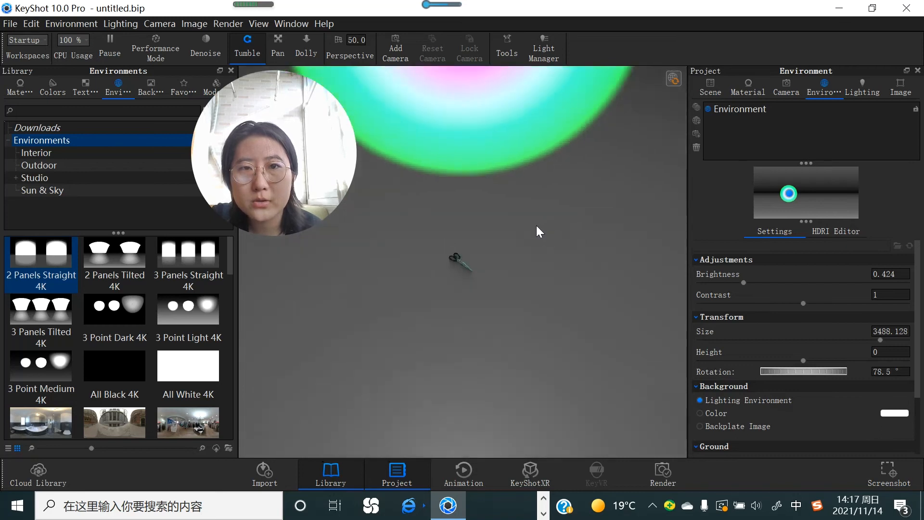
pyautogui.scroll(-5, 536, 225)
pyautogui.scroll(10, 496, 210)
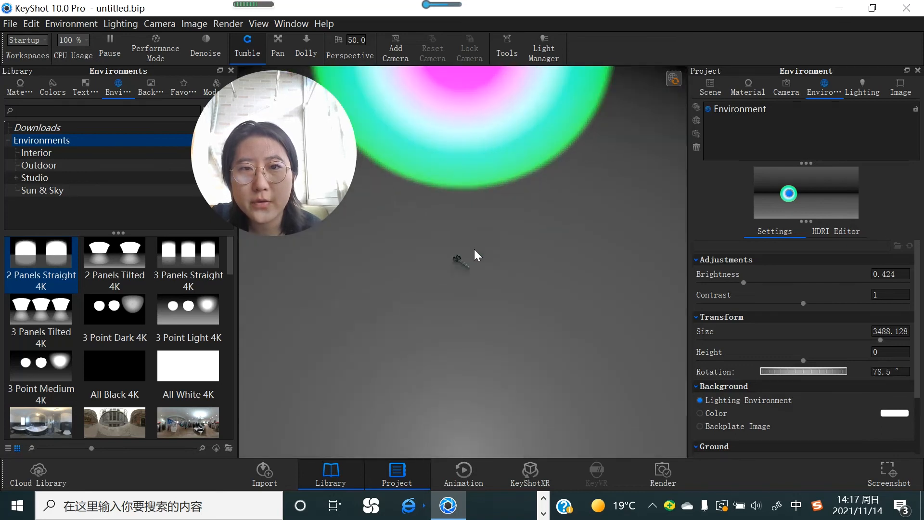
pyautogui.scroll(10, 471, 247)
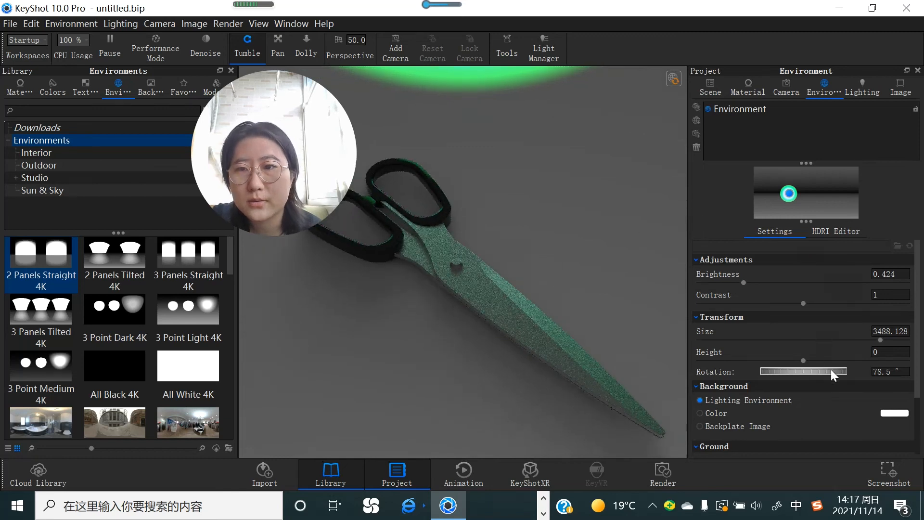
pyautogui.click(700, 412)
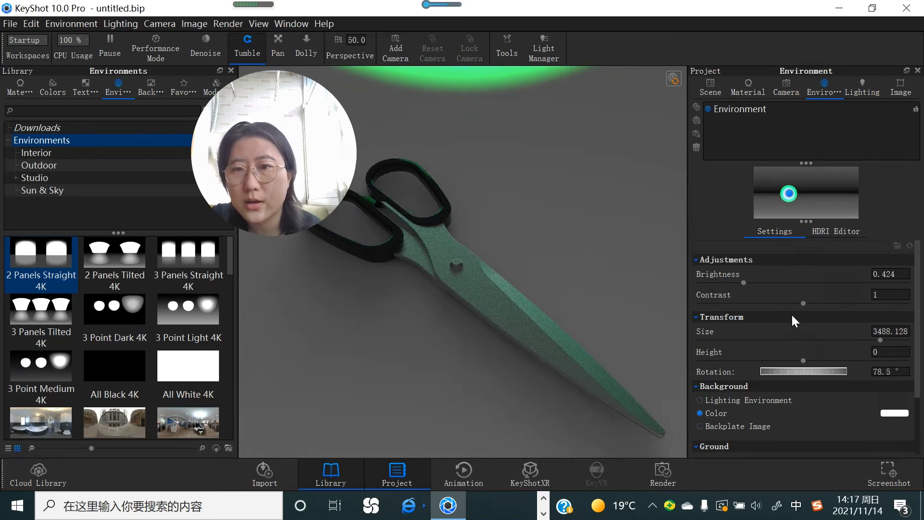
pyautogui.click(835, 230)
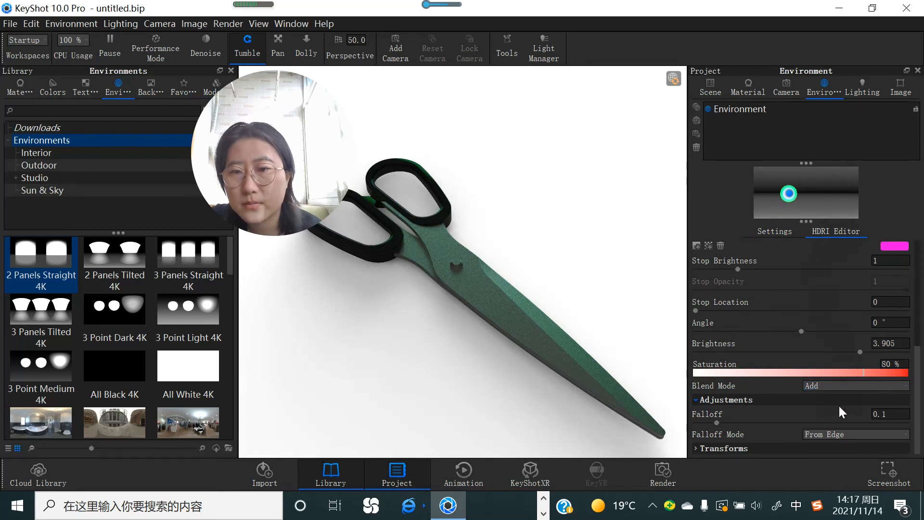
# Move the gradient pin to an azimuth of -15.84° and an elevation of 45.72°.
pyautogui.click(695, 448)
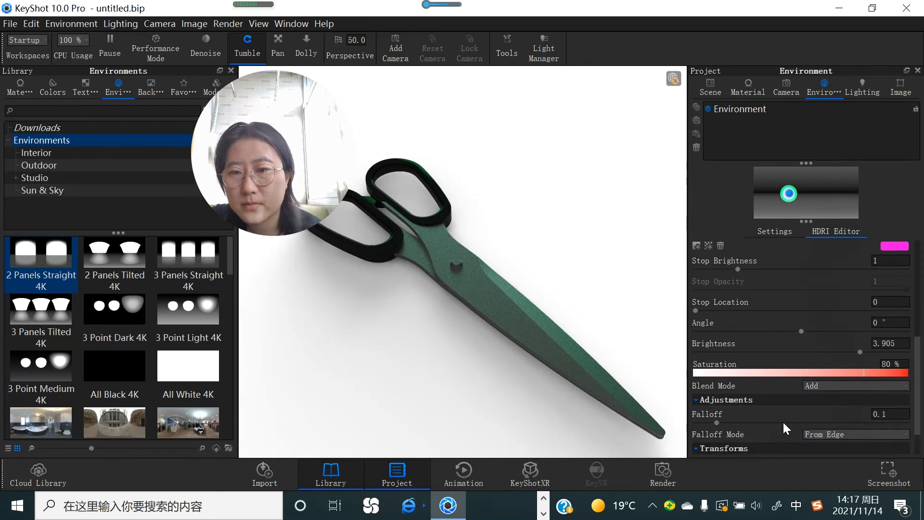
pyautogui.moveTo(766, 430)
pyautogui.mouseDown()
pyautogui.moveTo(793, 427)
pyautogui.moveTo(785, 433)
pyautogui.mouseUp()
pyautogui.moveTo(872, 454)
pyautogui.mouseDown()
pyautogui.moveTo(841, 455)
pyautogui.moveTo(855, 451)
pyautogui.mouseUp()
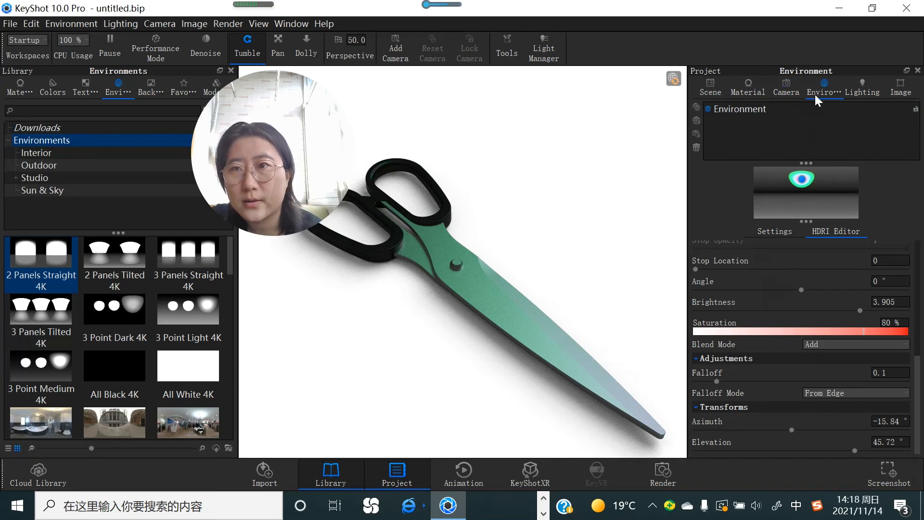
# Enable Ground Reflections, Flatten Ground and Occlusion Ground Shadows for the environment, and check the scissors from a lower angle.
pyautogui.click(772, 232)
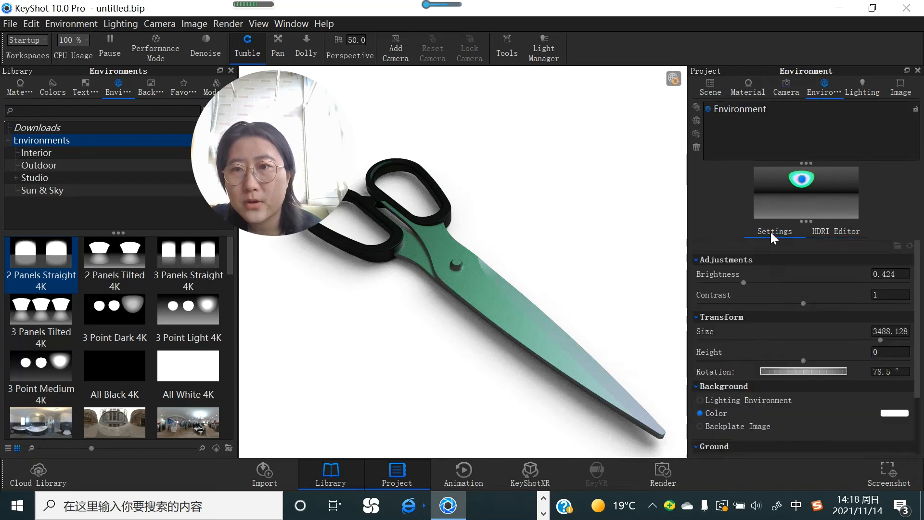
pyautogui.scroll(-4, 765, 433)
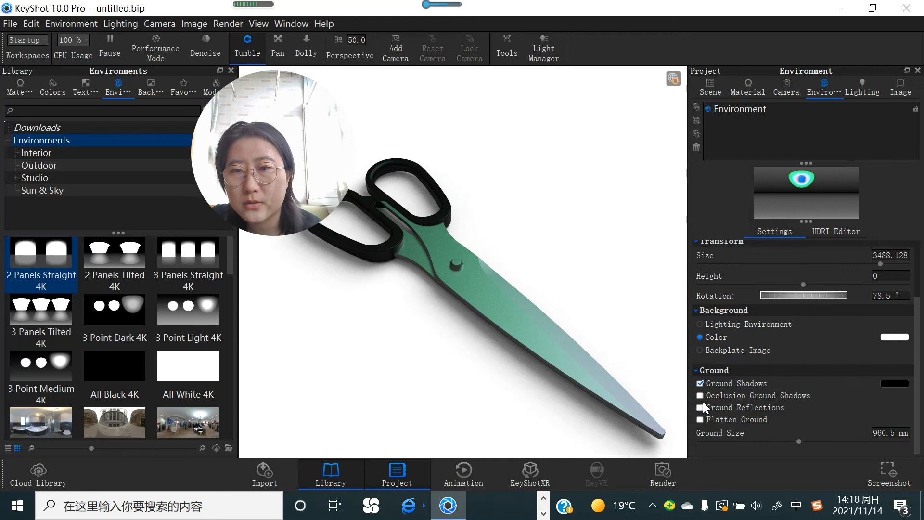
pyautogui.click(699, 408)
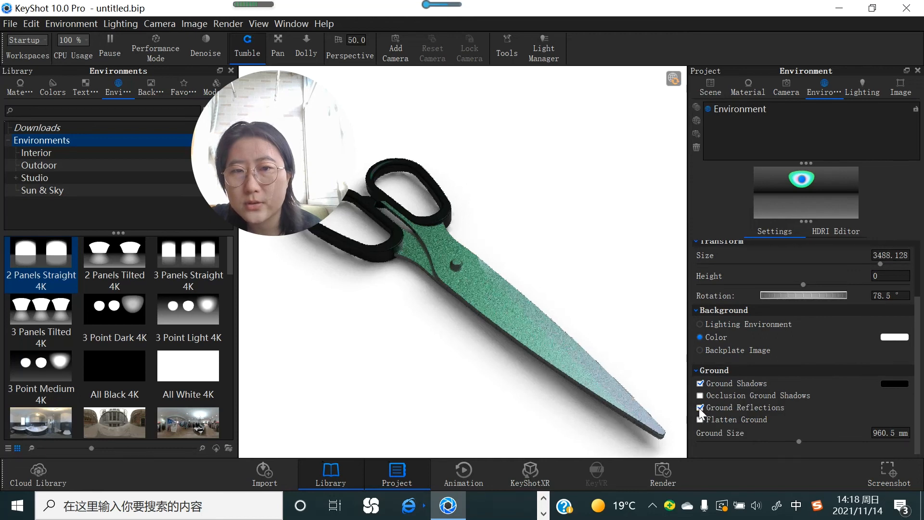
pyautogui.click(700, 419)
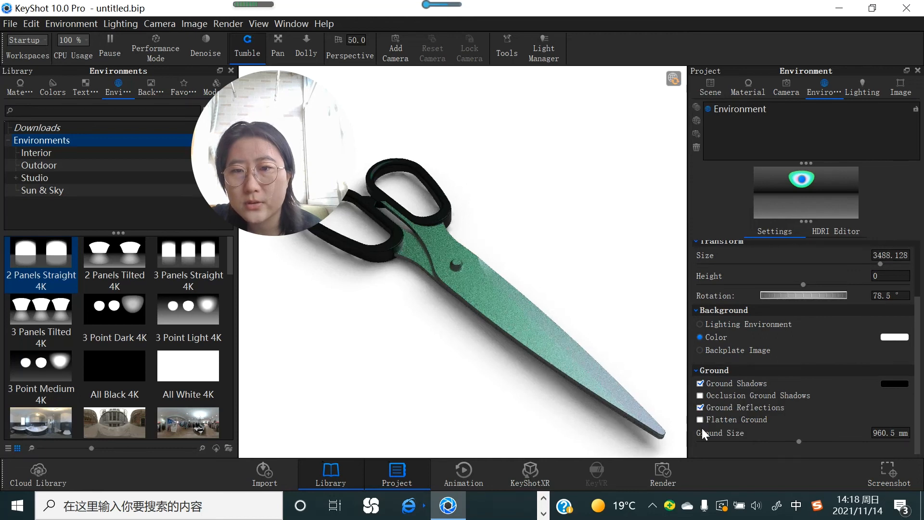
pyautogui.click(700, 395)
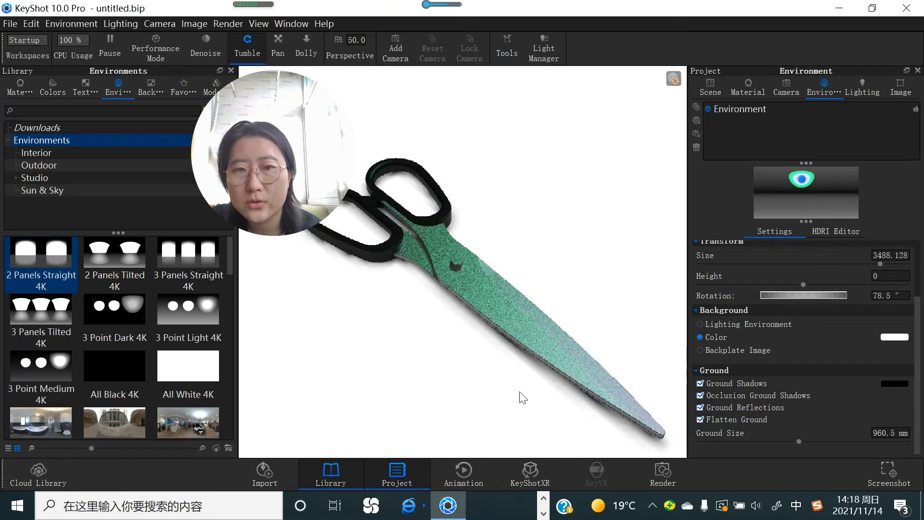
pyautogui.moveTo(469, 368); pyautogui.dragTo(466, 328)
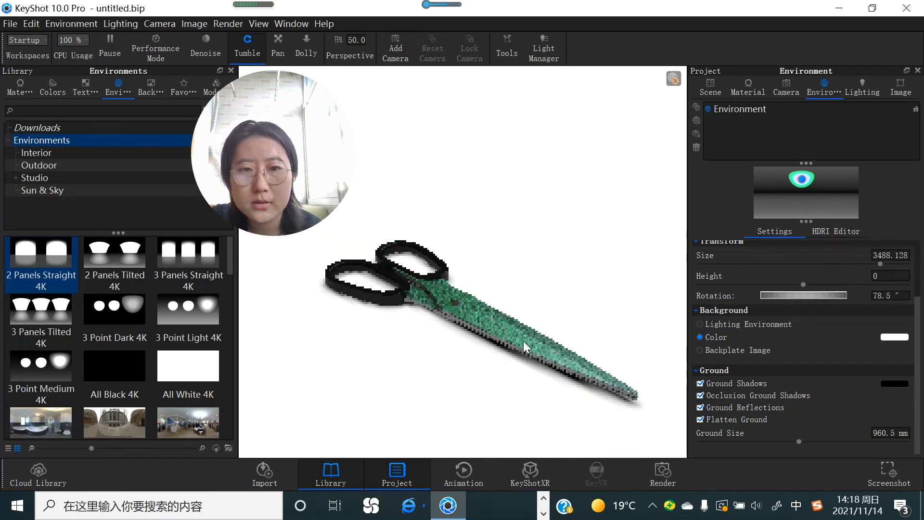
pyautogui.moveTo(523, 340); pyautogui.dragTo(443, 357)
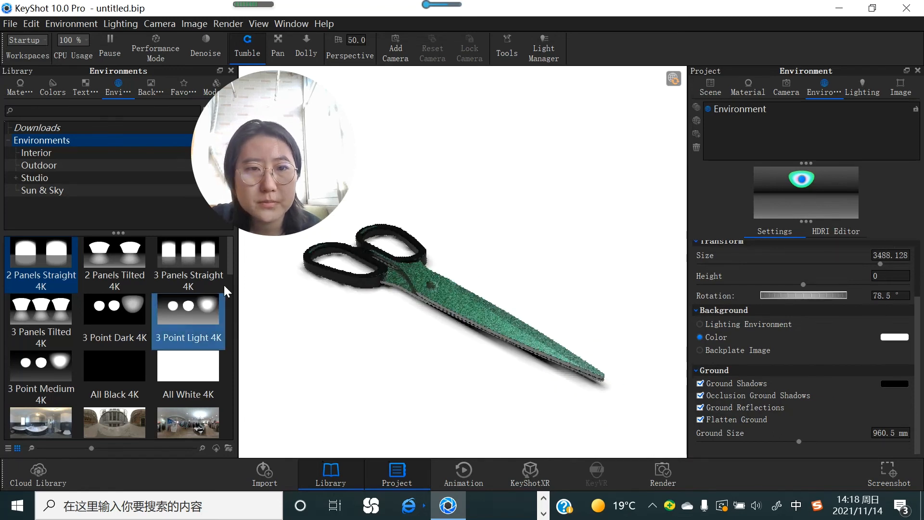
# Add a ground plane to the scene as new geometry.
pyautogui.click(32, 23)
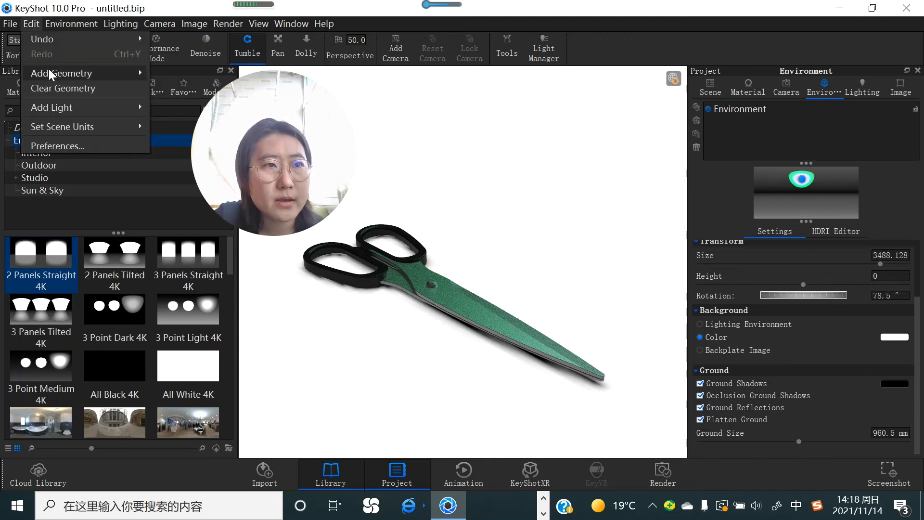
pyautogui.moveTo(49, 73)
pyautogui.click(158, 73)
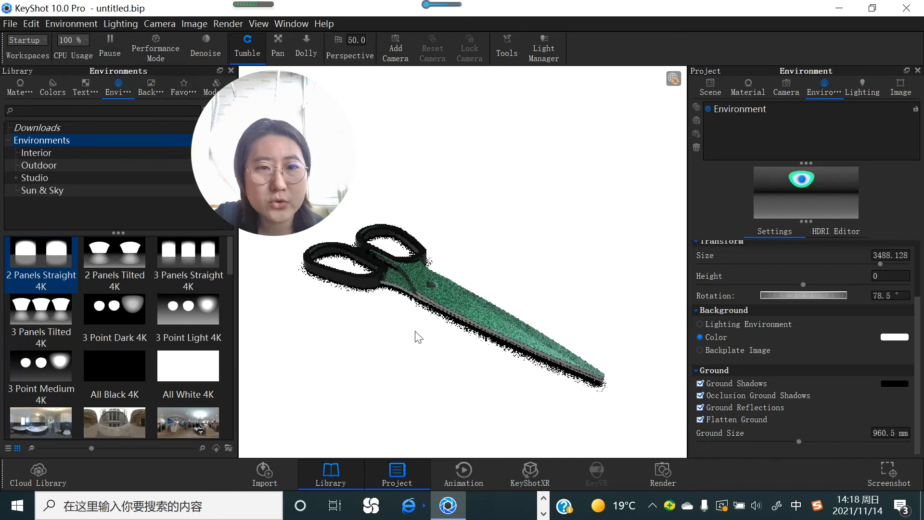
# Apply a silver metallic paint from the Paint materials to the ground plane and view the scissors from higher up.
pyautogui.click(20, 90)
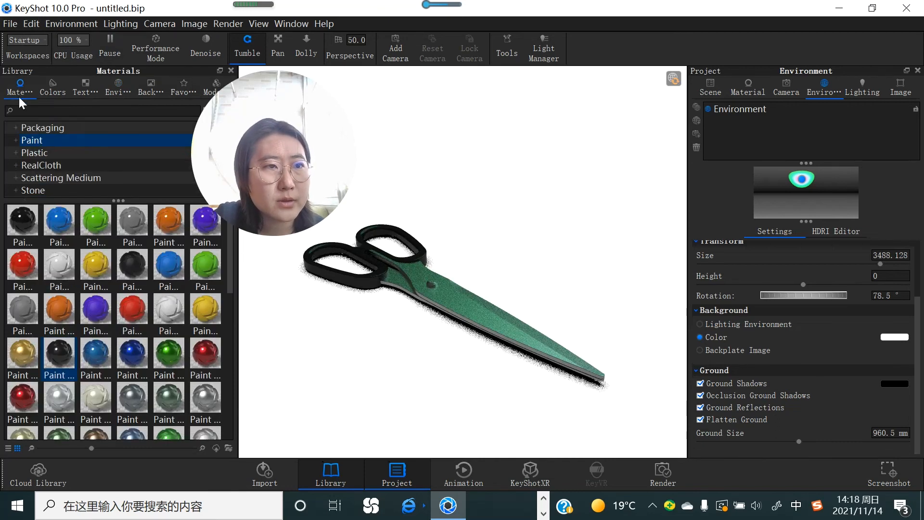
pyautogui.click(60, 398)
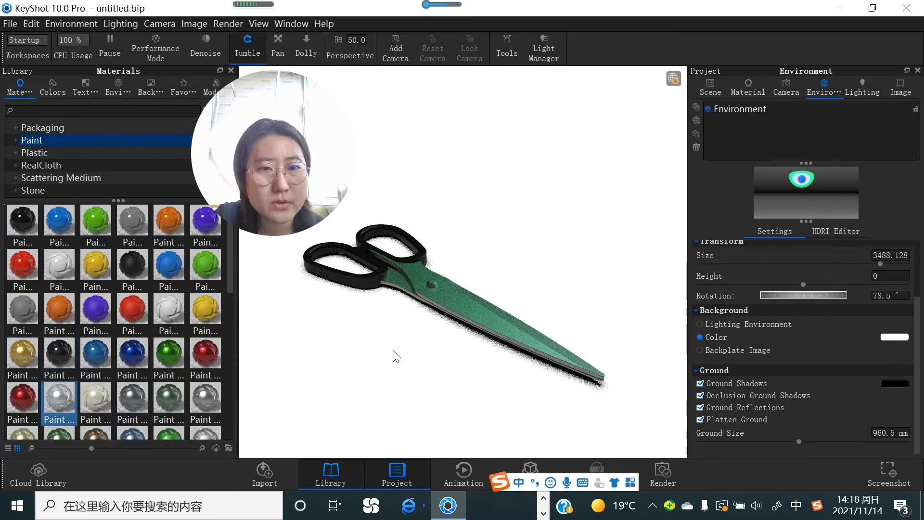
pyautogui.moveTo(393, 350); pyautogui.dragTo(391, 353)
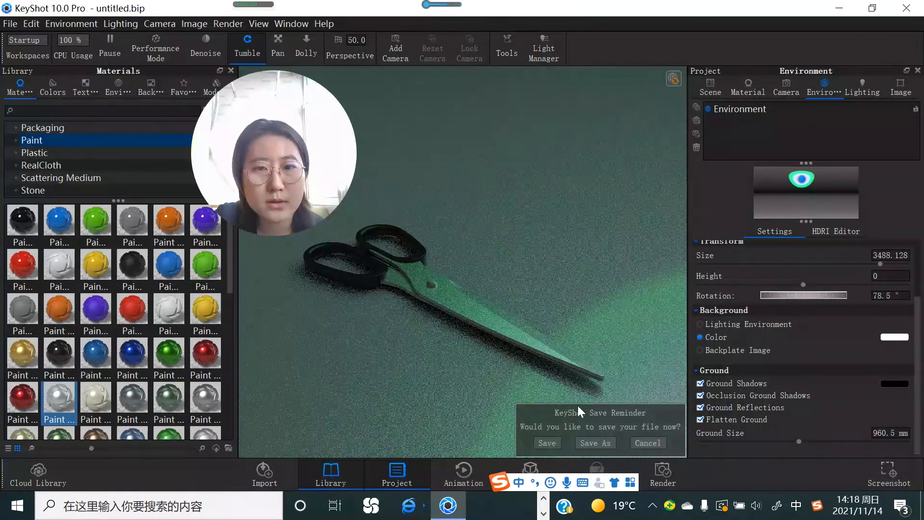
pyautogui.moveTo(657, 404); pyautogui.dragTo(674, 425)
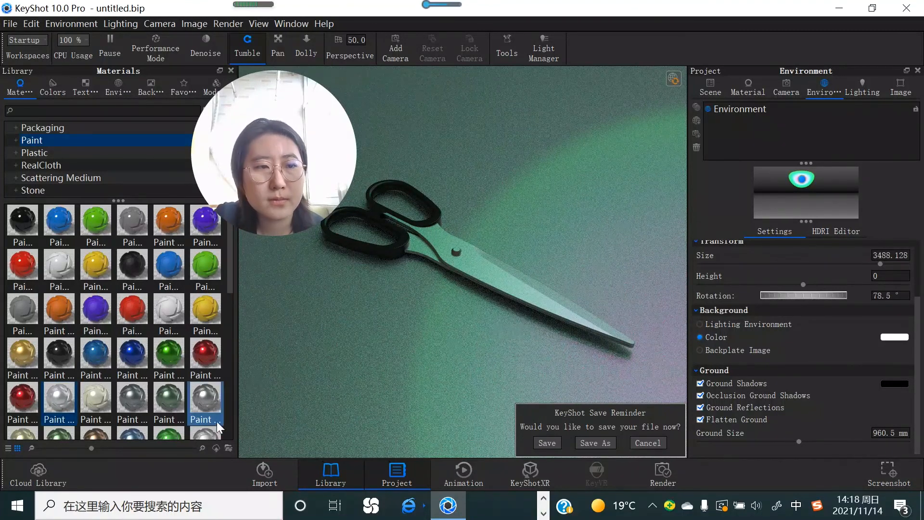
# Try a red metallic paint and a white paint on the ground plane, dismissing the save reminder.
pyautogui.moveTo(28, 398); pyautogui.dragTo(384, 360)
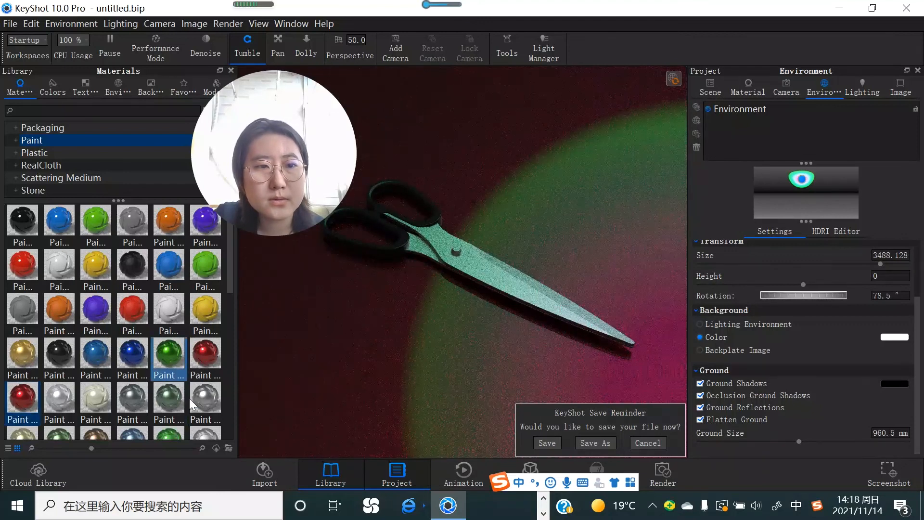
pyautogui.moveTo(74, 275); pyautogui.dragTo(317, 290)
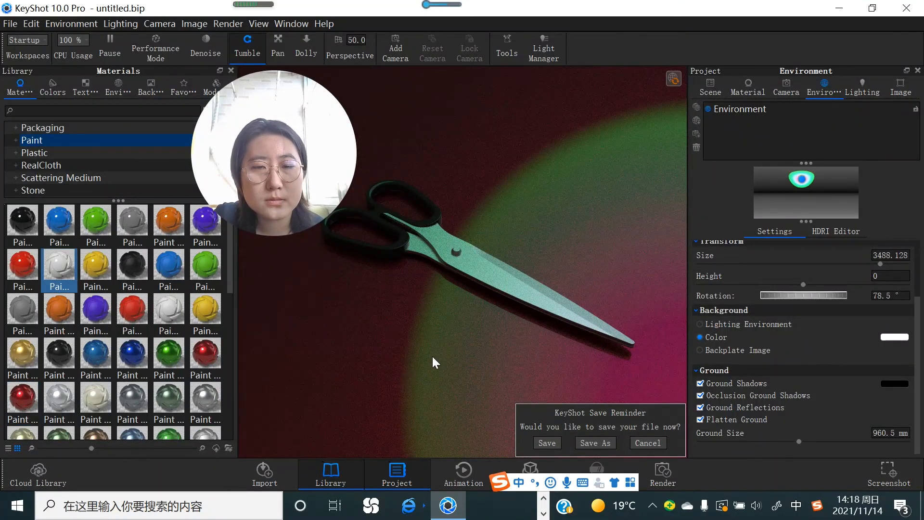
pyautogui.moveTo(67, 267); pyautogui.dragTo(315, 355)
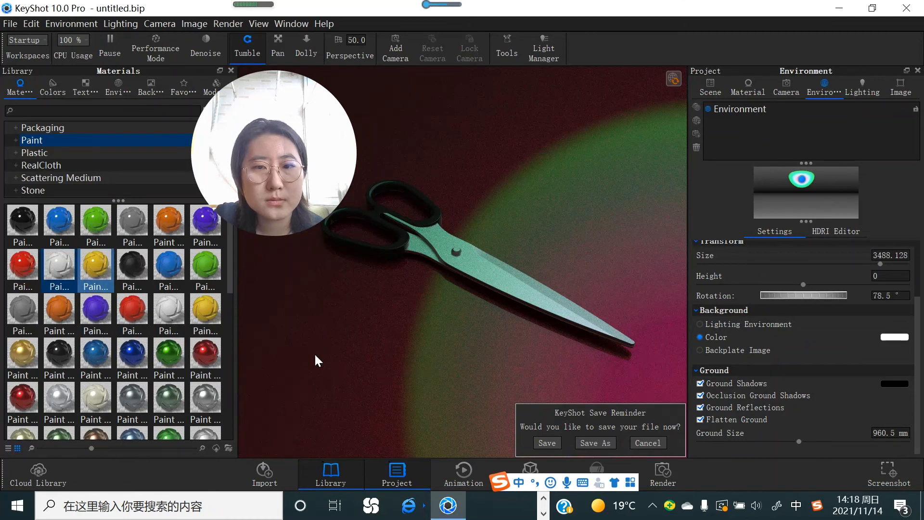
pyautogui.click(648, 443)
pyautogui.moveTo(59, 269); pyautogui.dragTo(391, 305)
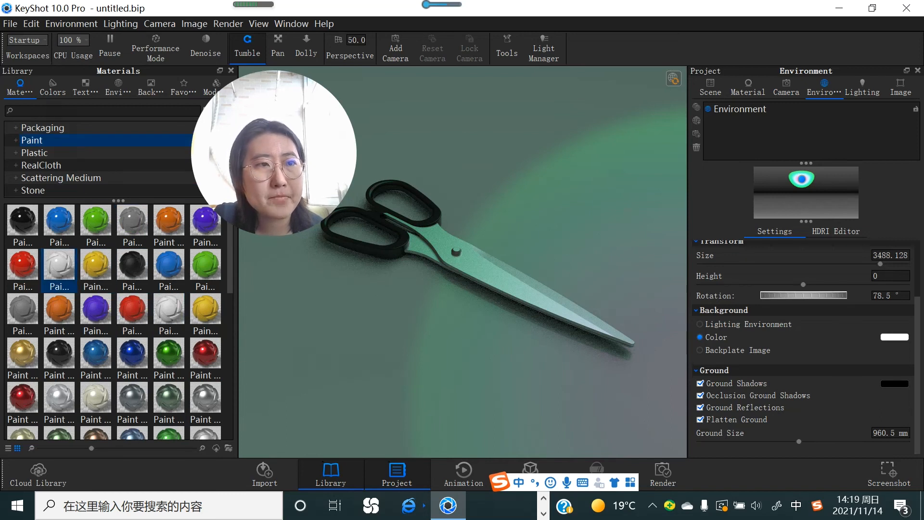
# Apply the Aluminum Brushed 90° metal material to the ground plane.
pyautogui.scroll(1, 33, 172)
pyautogui.scroll(1, 30, 166)
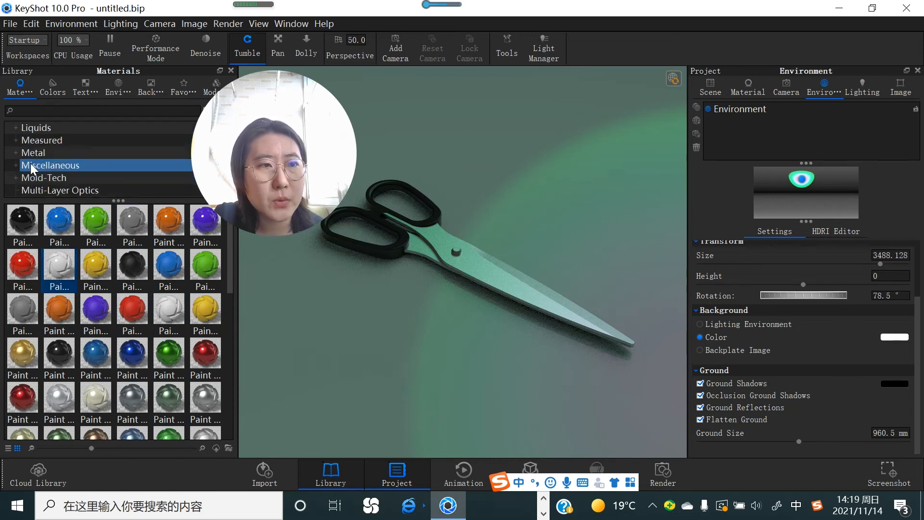
pyautogui.click(42, 153)
pyautogui.moveTo(76, 222); pyautogui.dragTo(426, 334)
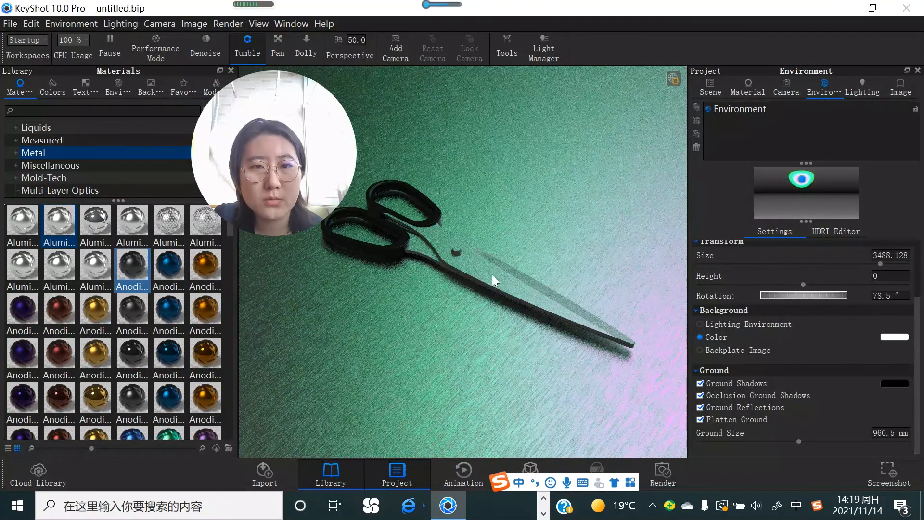
# Find the Copper Polished material among the metals and apply it to the scissor blades.
pyautogui.click(130, 310)
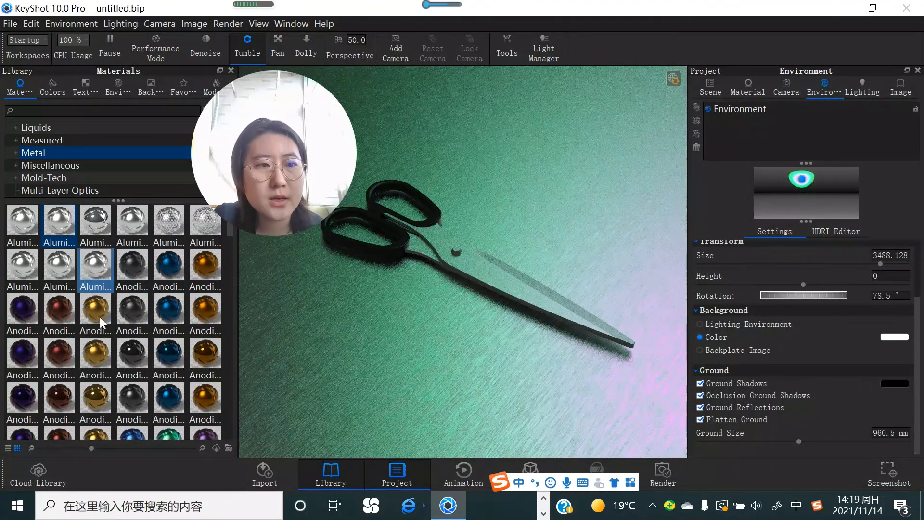
pyautogui.scroll(-5, 144, 337)
pyautogui.click(141, 394)
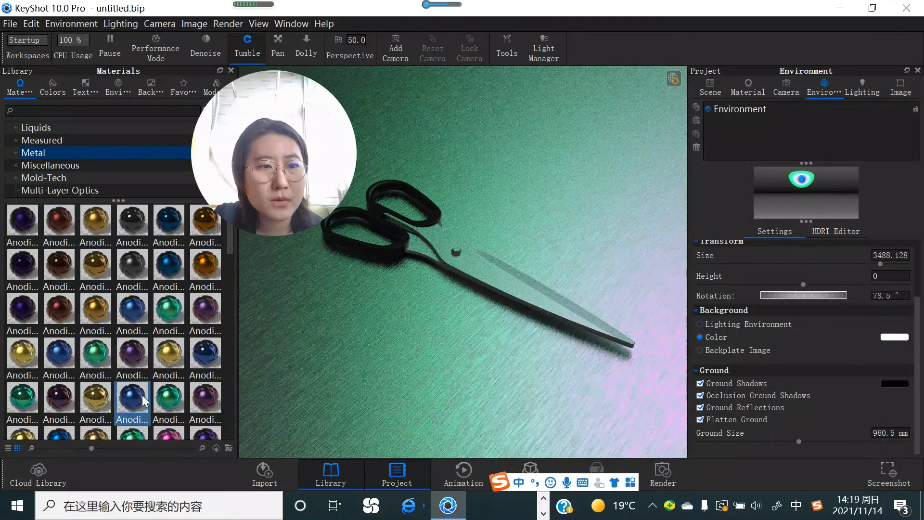
pyautogui.scroll(-3, 142, 397)
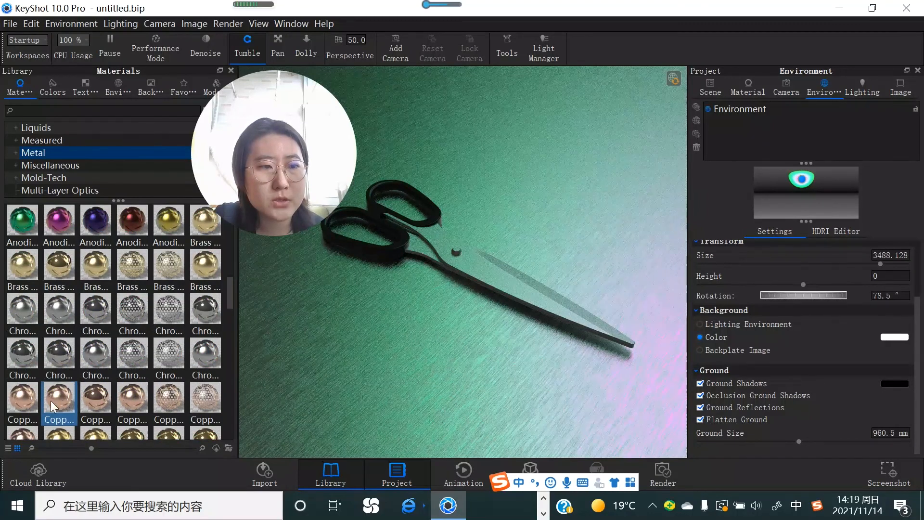
pyautogui.moveTo(98, 402); pyautogui.dragTo(515, 288)
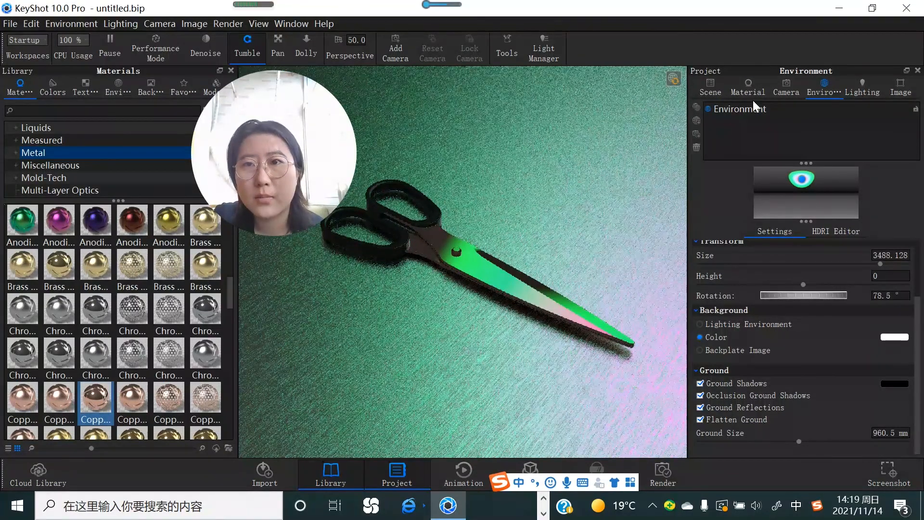
# Open the blades' copper material for editing, enable Anodized and set the roughness to 0.141.
pyautogui.rightClick(478, 268)
pyautogui.click(474, 261)
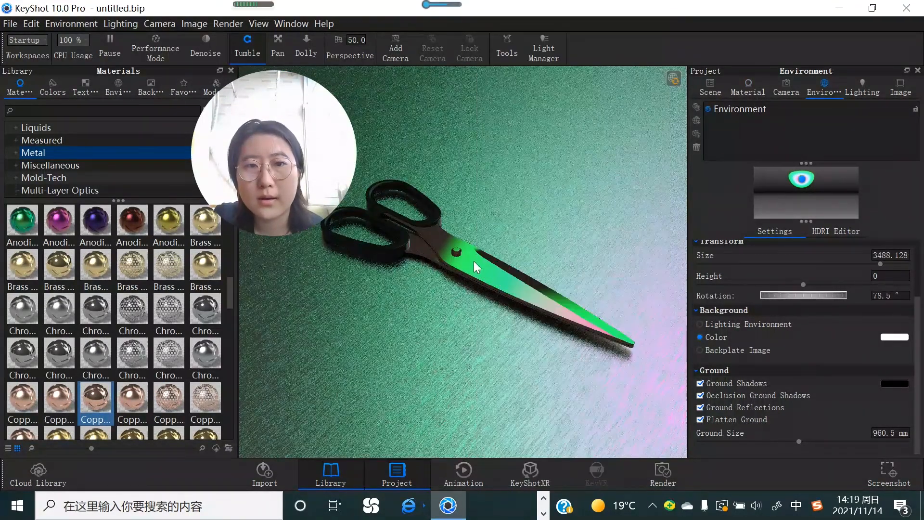
pyautogui.doubleClick(473, 261)
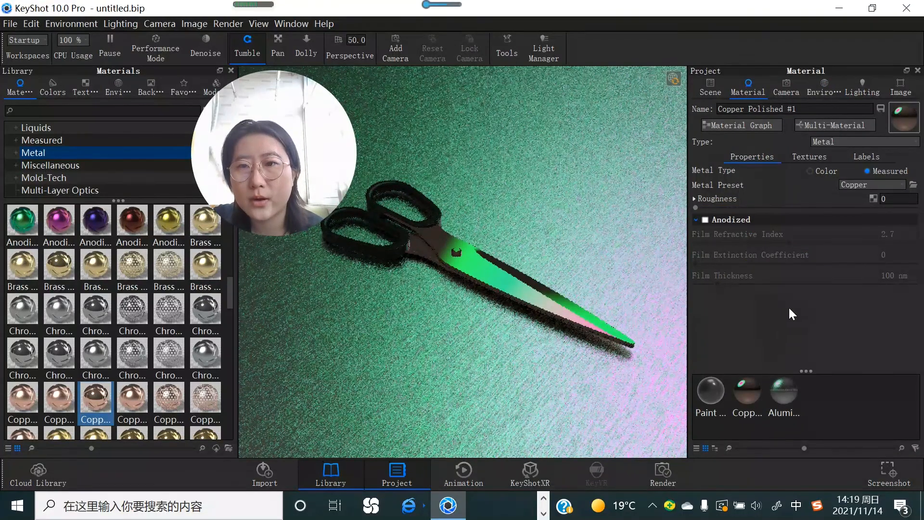
pyautogui.click(705, 219)
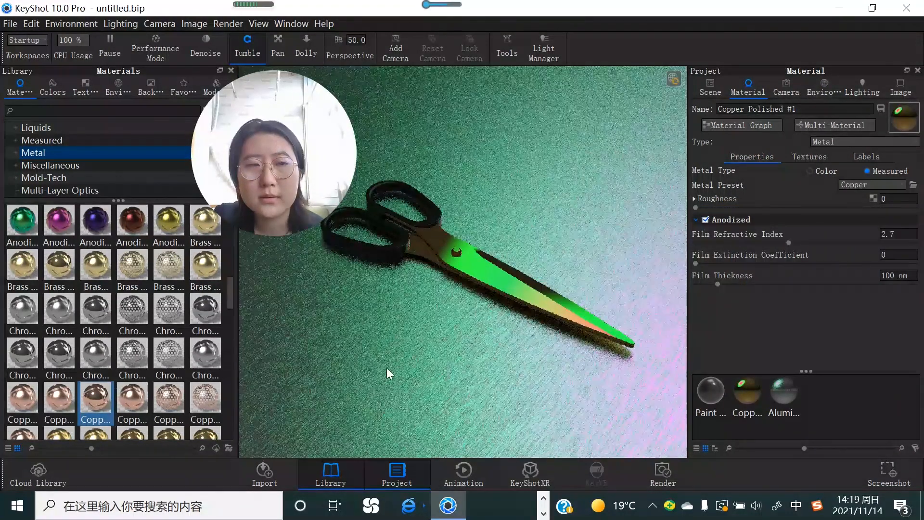
pyautogui.moveTo(694, 207); pyautogui.dragTo(797, 206)
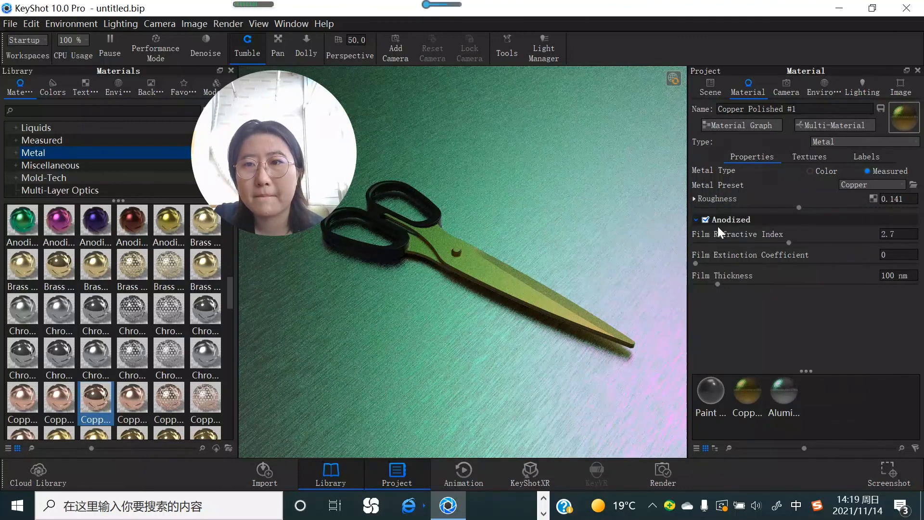
# Set the film refractive index of the blades' anodized copper to 3.
pyautogui.doubleClick(896, 234)
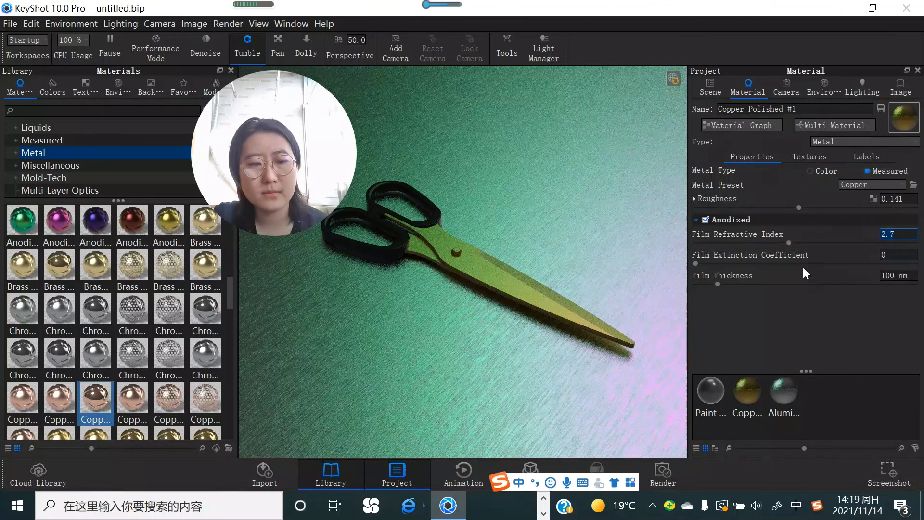
pyautogui.write('3')
pyautogui.press('Return')
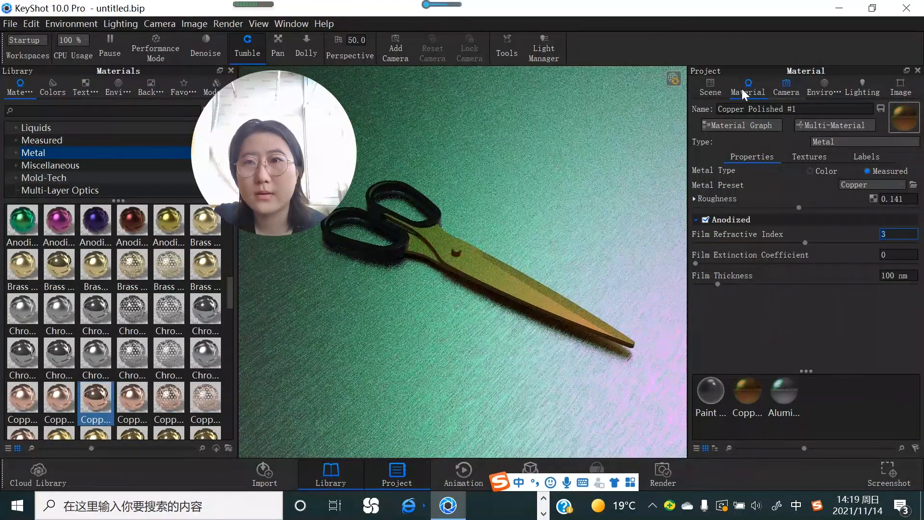
# Raise the environment's brightness to 1.094.
pyautogui.click(711, 90)
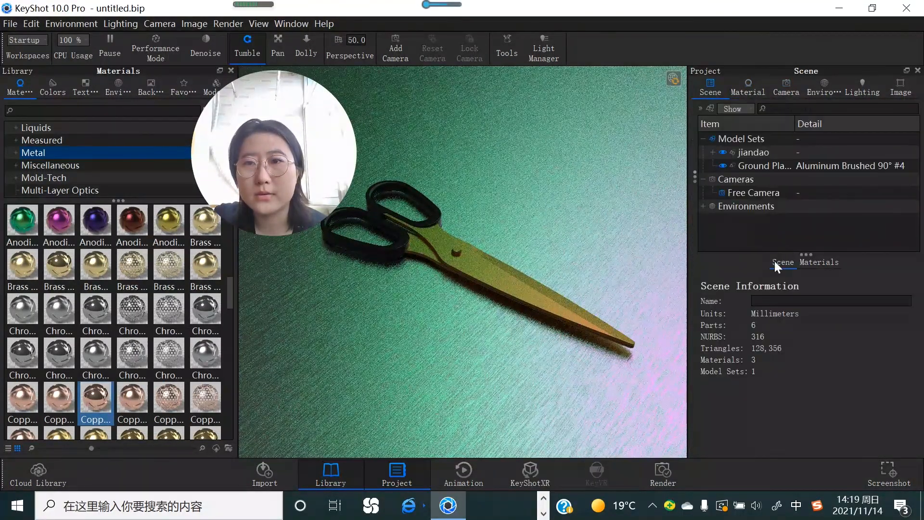
pyautogui.click(780, 90)
pyautogui.click(811, 92)
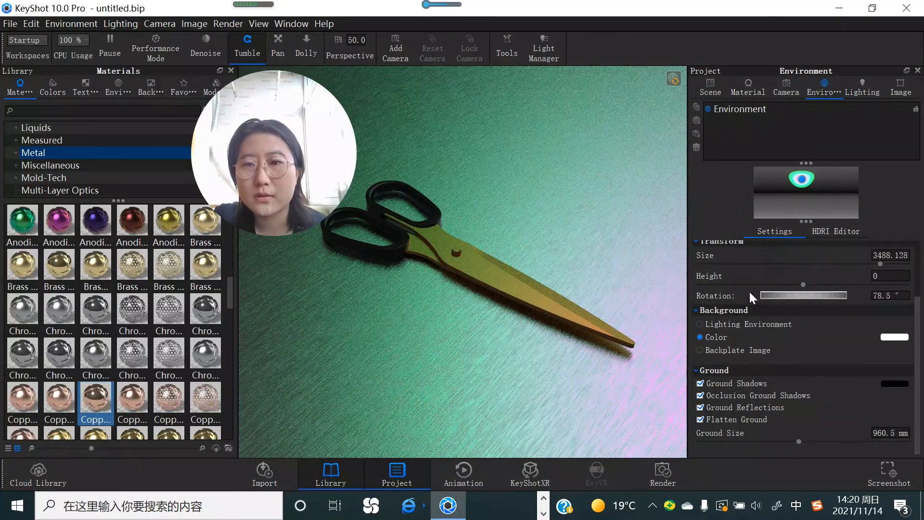
pyautogui.scroll(1, 748, 284)
pyautogui.scroll(2, 749, 283)
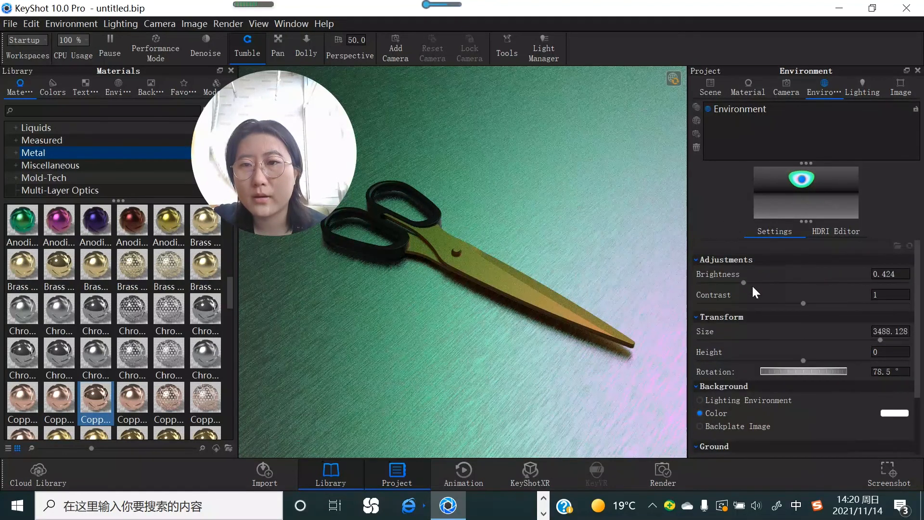
pyautogui.click(813, 287)
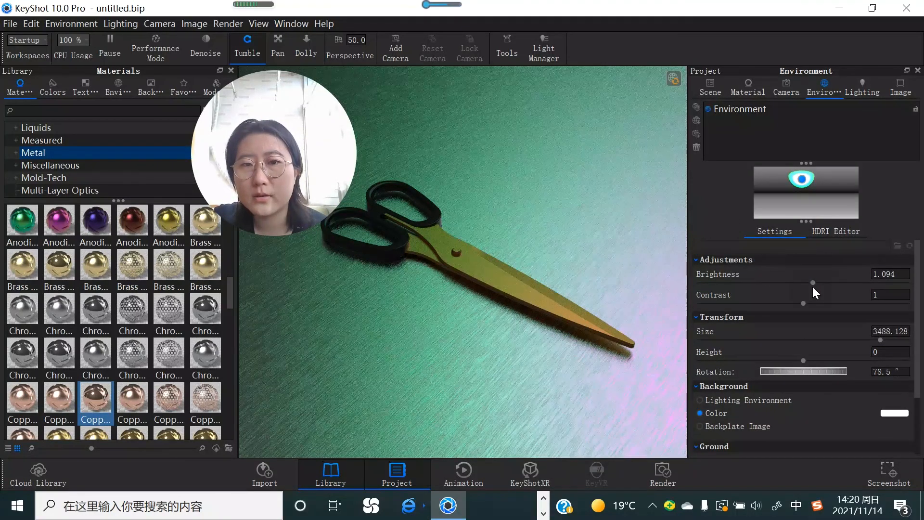
# Lower the environment's brightness to 0.604.
pyautogui.moveTo(813, 282); pyautogui.dragTo(761, 283)
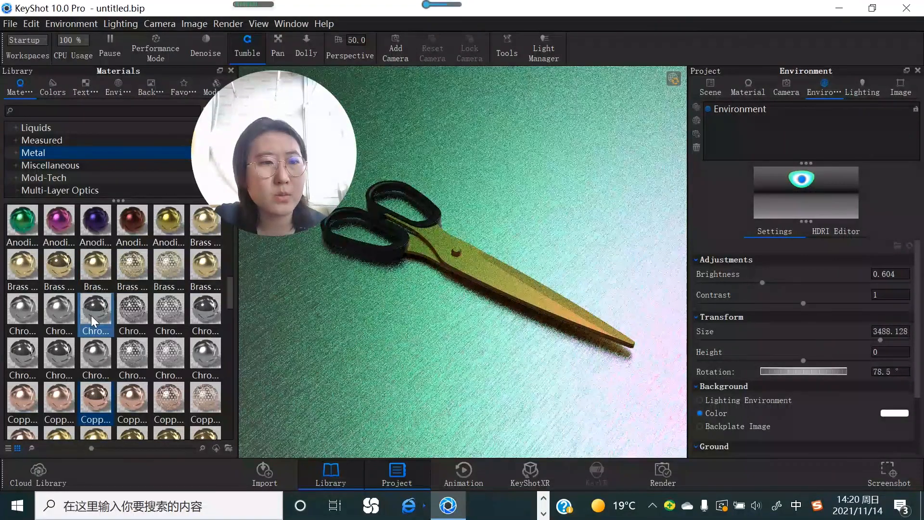
# Apply the Chrome Polished material from the metals to the scissor blades and set its roughness to 0.104.
pyautogui.moveTo(95, 311); pyautogui.dragTo(472, 277)
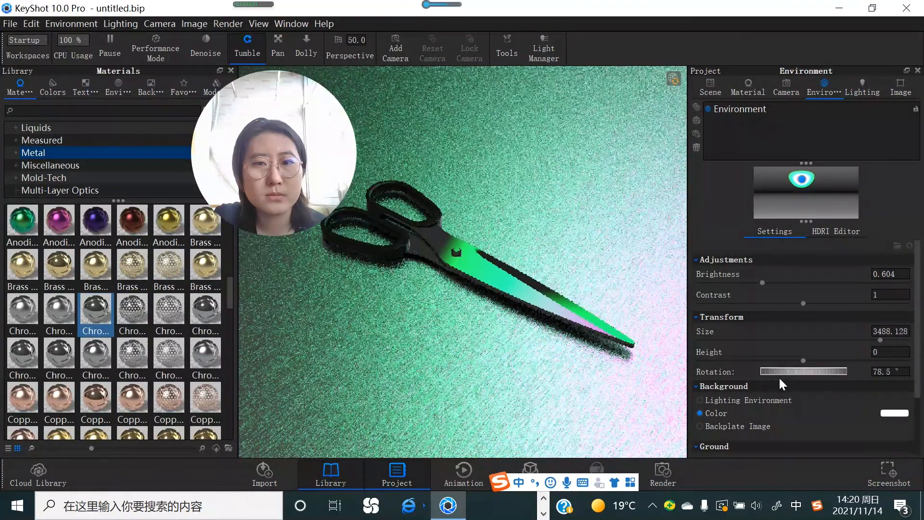
pyautogui.rightClick(478, 266)
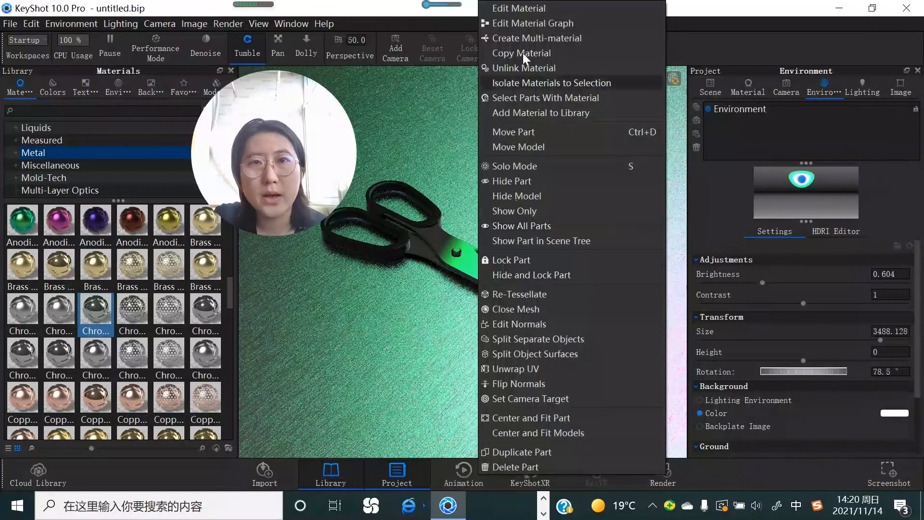
pyautogui.click(505, 8)
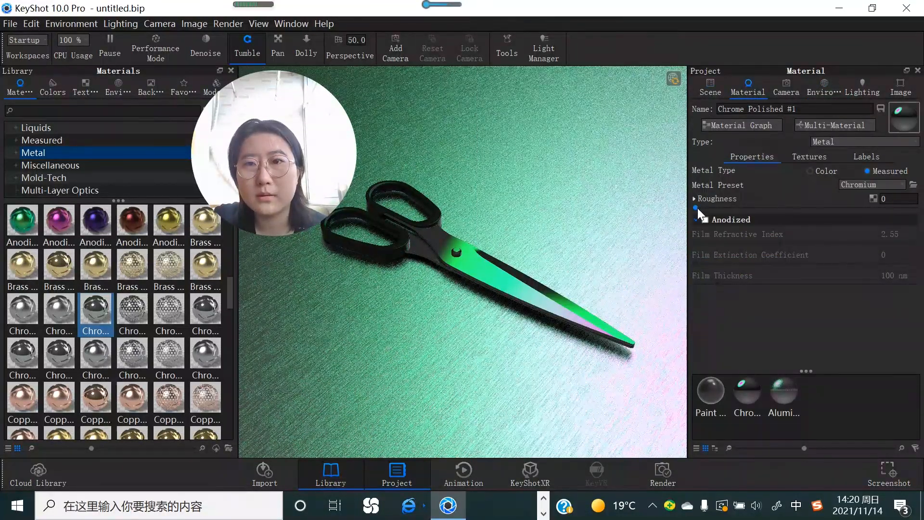
pyautogui.moveTo(696, 207); pyautogui.dragTo(772, 208)
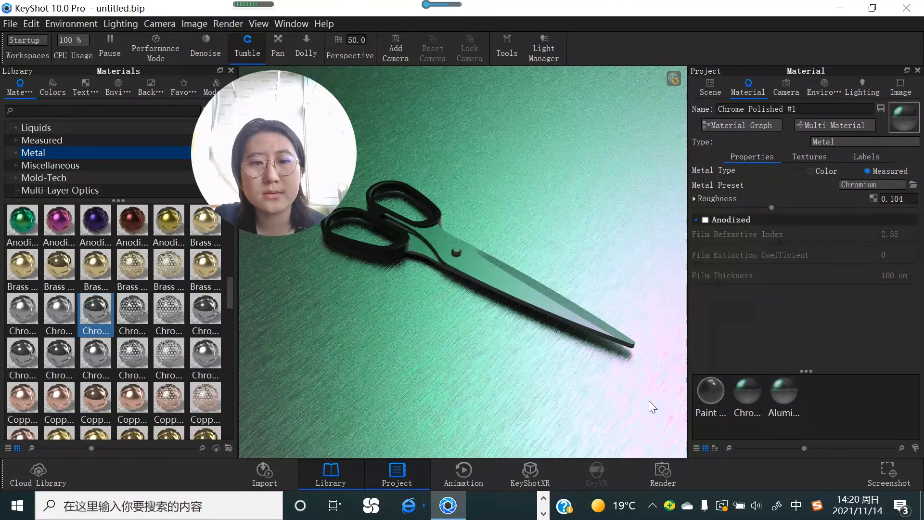
pyautogui.click(543, 513)
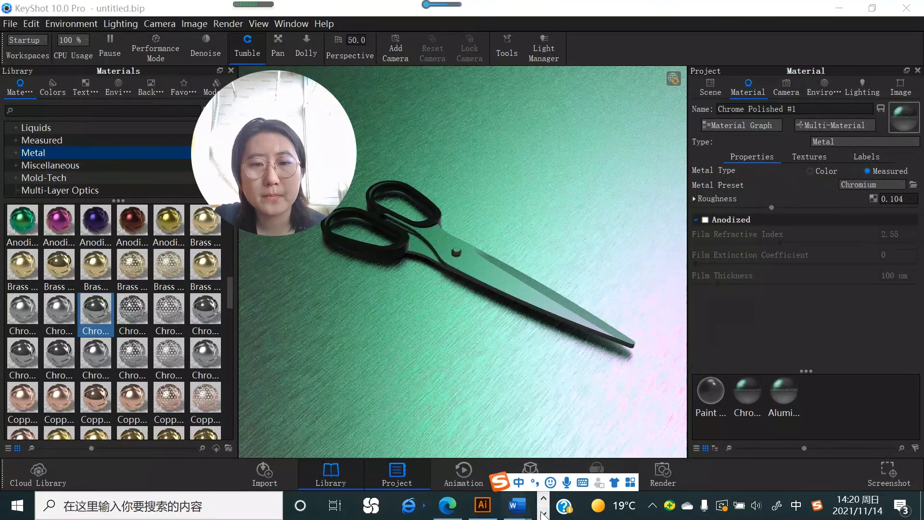
pyautogui.click(543, 499)
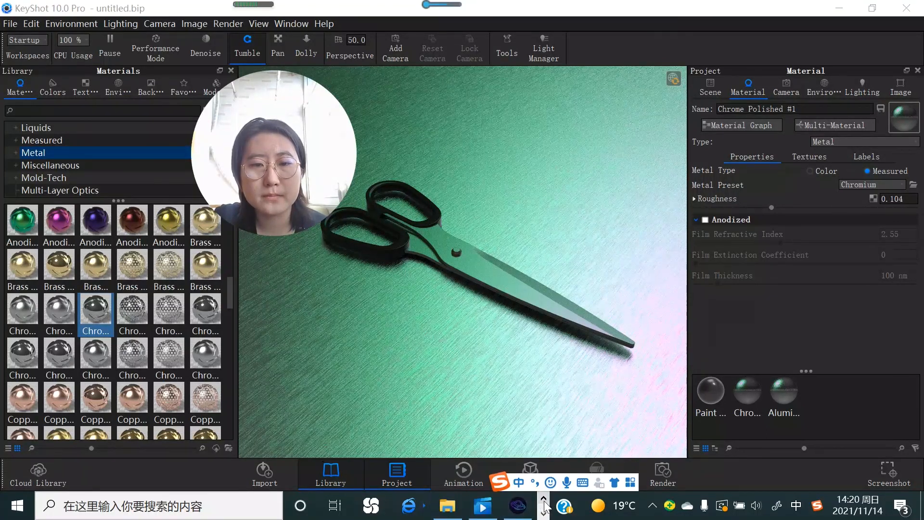